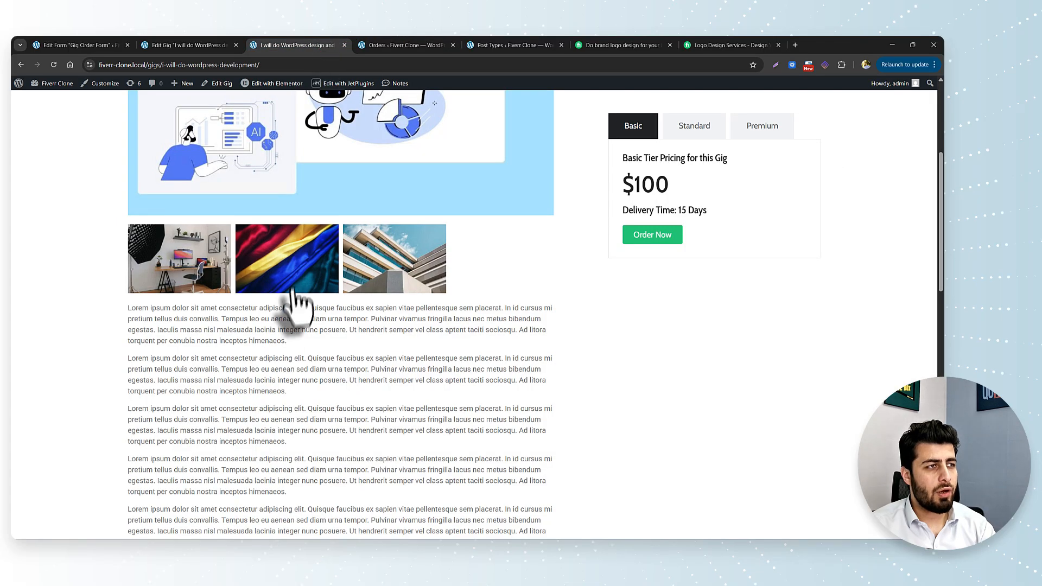
Review the gig page's Order Placement Form alongside the existing entries in the Orders list
{"action": "scroll", "coordinate": [295, 310], "scroll_direction": "down", "scroll_amount": 10}
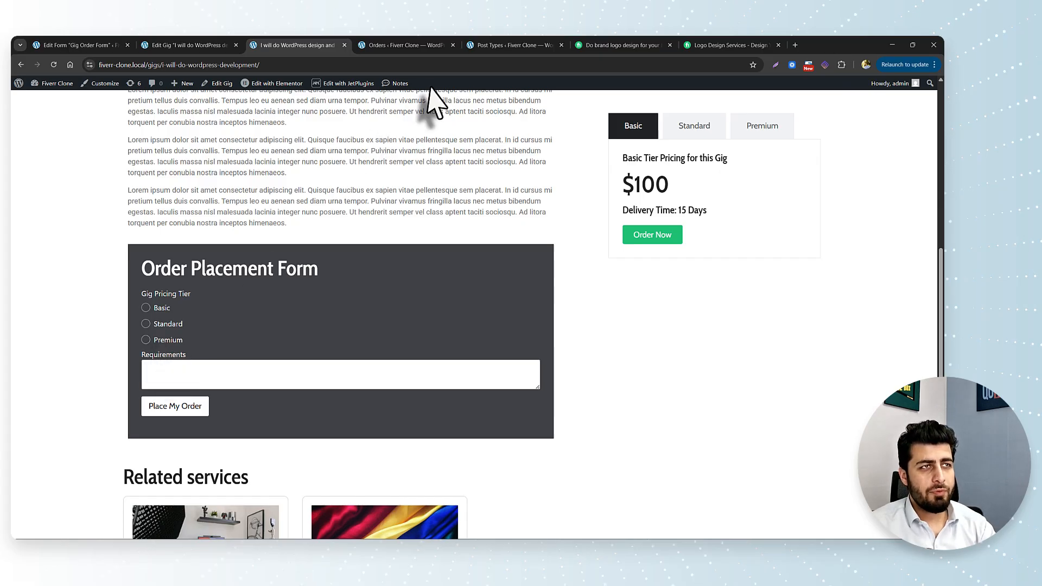
{"action": "left_click", "coordinate": [429, 44]}
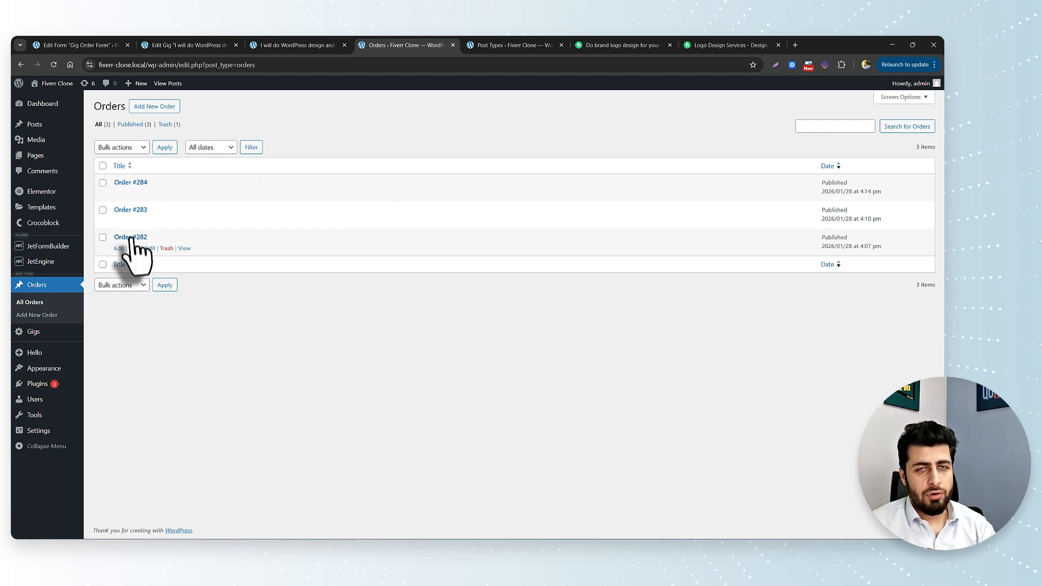
{"action": "left_click", "coordinate": [310, 46]}
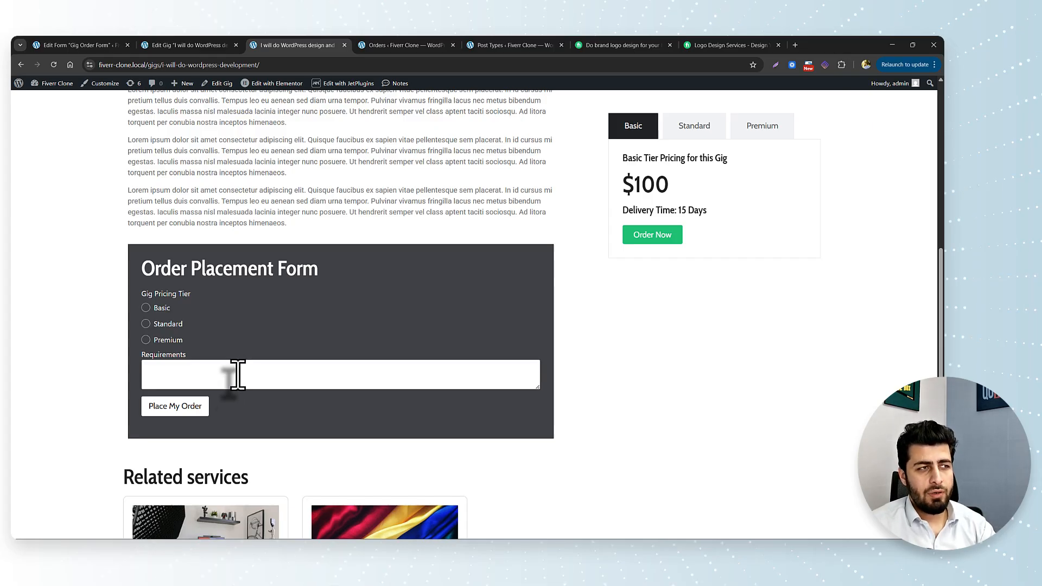
{"action": "scroll", "coordinate": [246, 372], "scroll_direction": "up", "scroll_amount": 6}
{"action": "scroll", "coordinate": [255, 369], "scroll_direction": "down", "scroll_amount": 6}
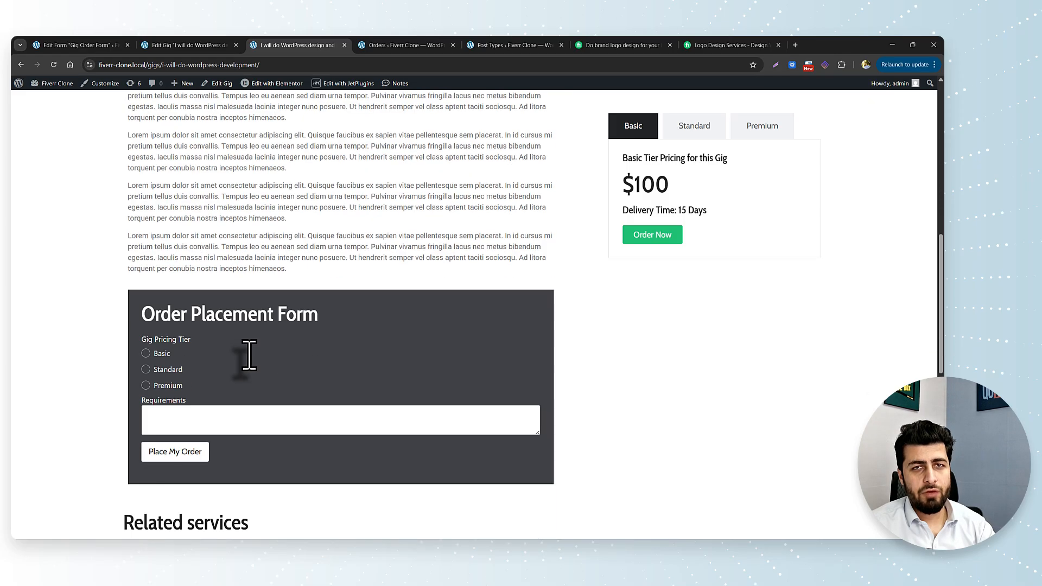
{"action": "left_click", "coordinate": [373, 45]}
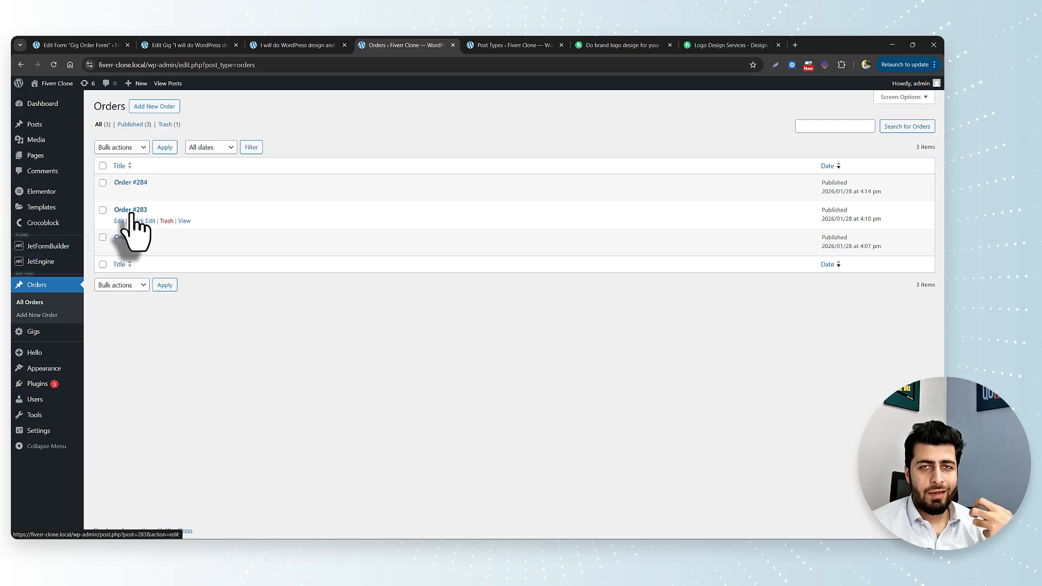
{"action": "left_click", "coordinate": [507, 45]}
{"action": "left_click", "coordinate": [404, 45]}
{"action": "left_click", "coordinate": [324, 45]}
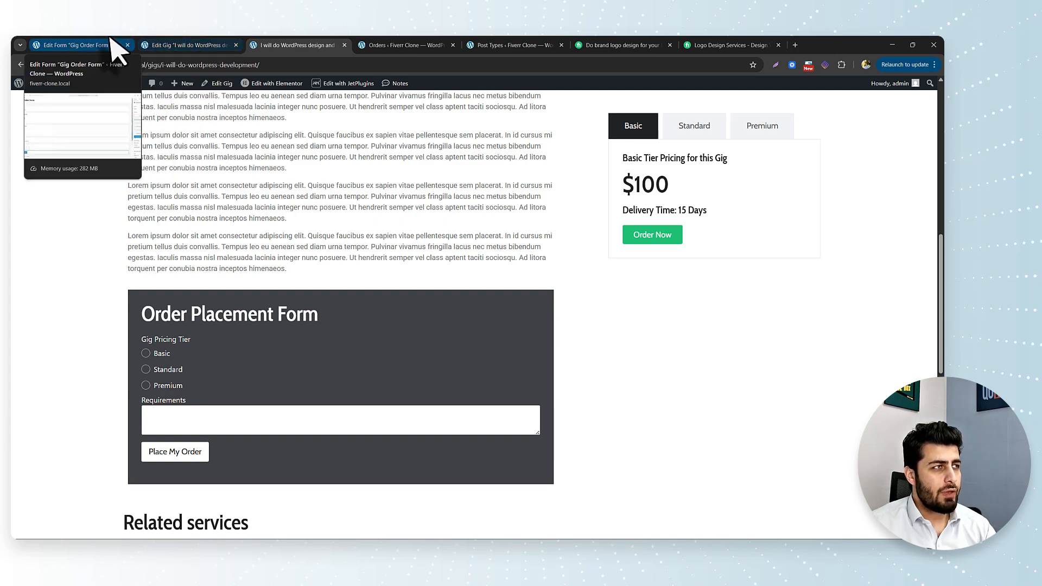
Examine the WordPress gig's edit page, including its title, requirements, pricing tier fields, and parent order and user relations
{"action": "left_click", "coordinate": [182, 45]}
{"action": "scroll", "coordinate": [234, 247], "scroll_direction": "up", "scroll_amount": 10}
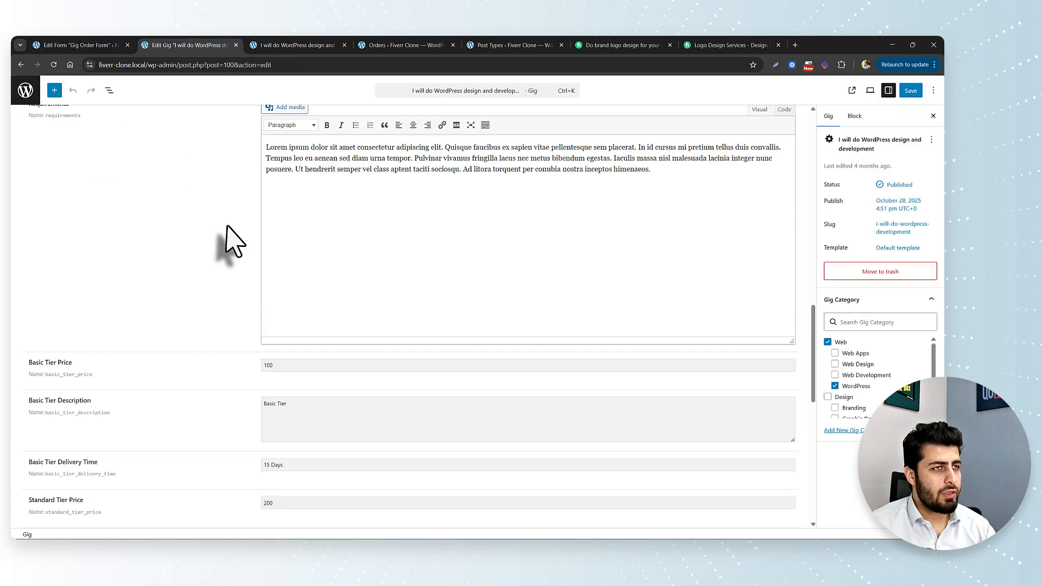
{"action": "scroll", "coordinate": [233, 247], "scroll_direction": "up", "scroll_amount": 5}
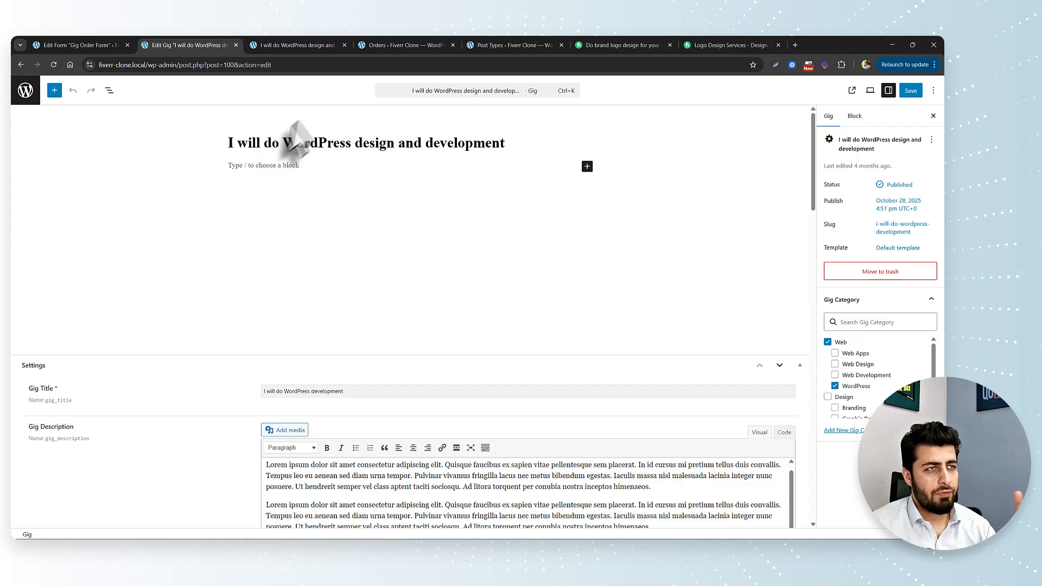
{"action": "scroll", "coordinate": [321, 209], "scroll_direction": "down", "scroll_amount": 6}
{"action": "scroll", "coordinate": [221, 275], "scroll_direction": "down", "scroll_amount": 10}
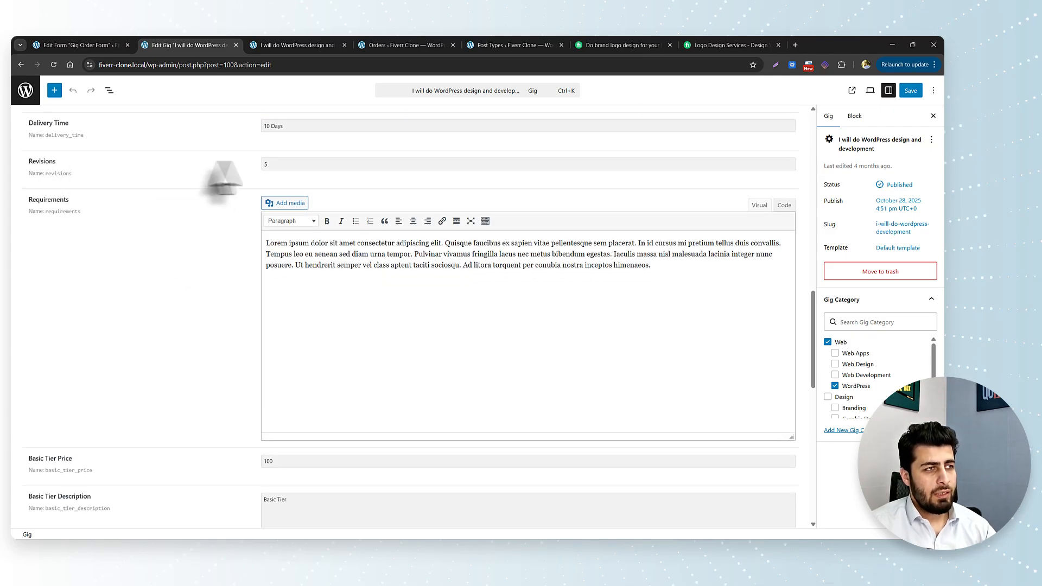
{"action": "scroll", "coordinate": [118, 261], "scroll_direction": "down", "scroll_amount": 5}
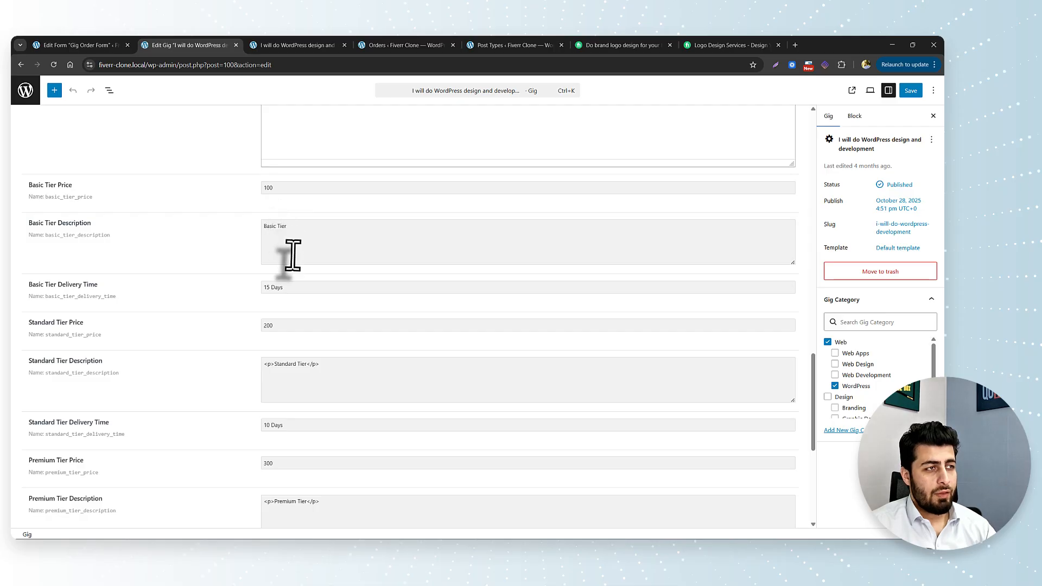
{"action": "scroll", "coordinate": [292, 255], "scroll_direction": "down", "scroll_amount": 1}
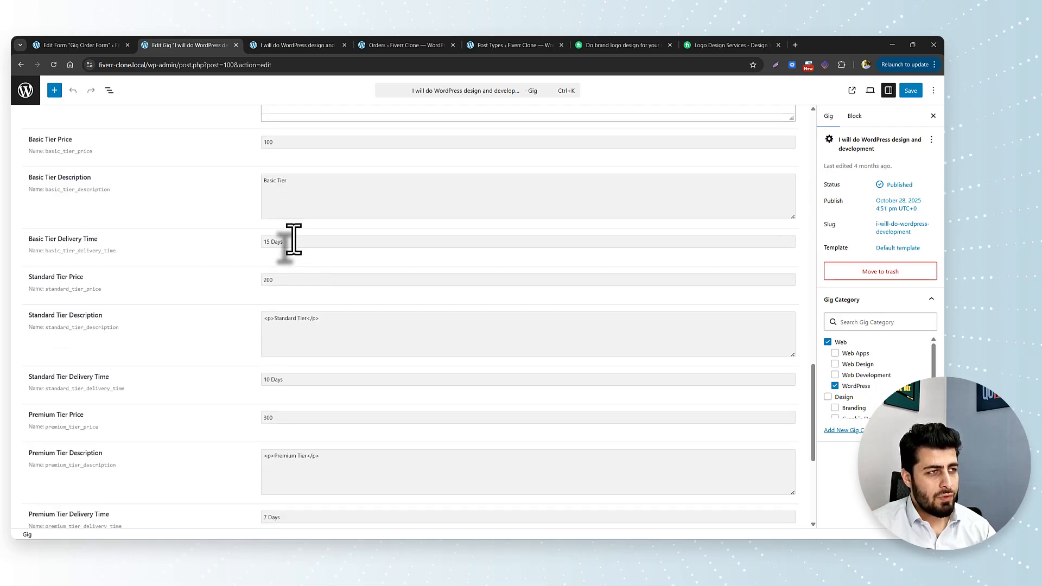
{"action": "scroll", "coordinate": [293, 238], "scroll_direction": "down", "scroll_amount": 4}
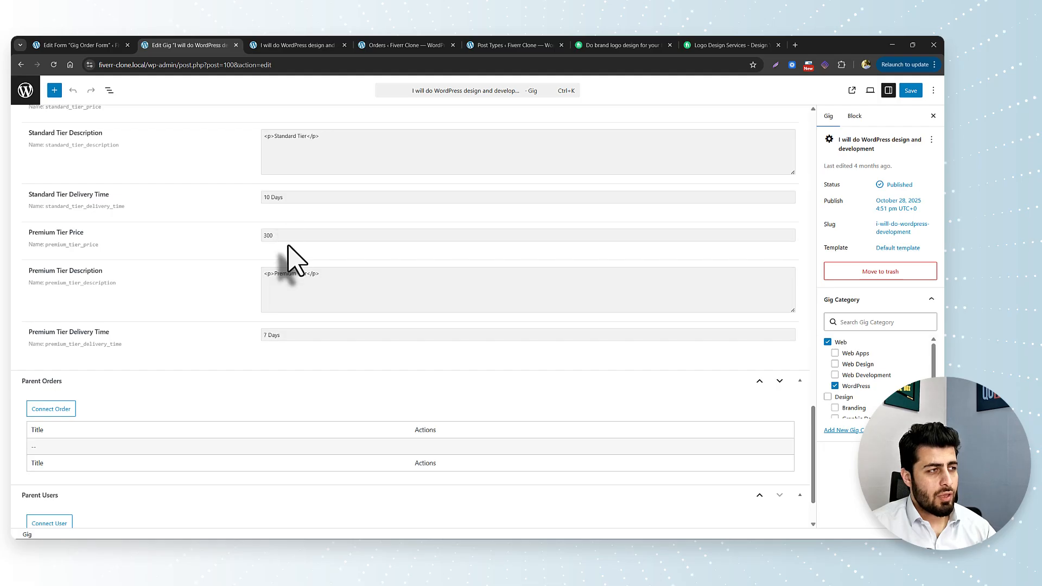
{"action": "scroll", "coordinate": [168, 365], "scroll_direction": "down", "scroll_amount": 2}
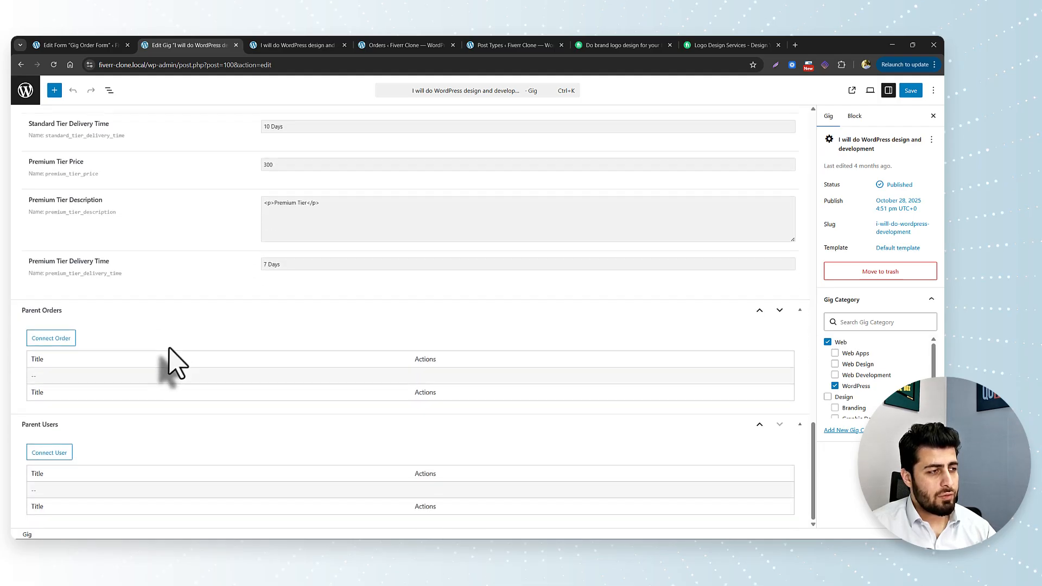
{"action": "scroll", "coordinate": [209, 363], "scroll_direction": "up", "scroll_amount": 6}
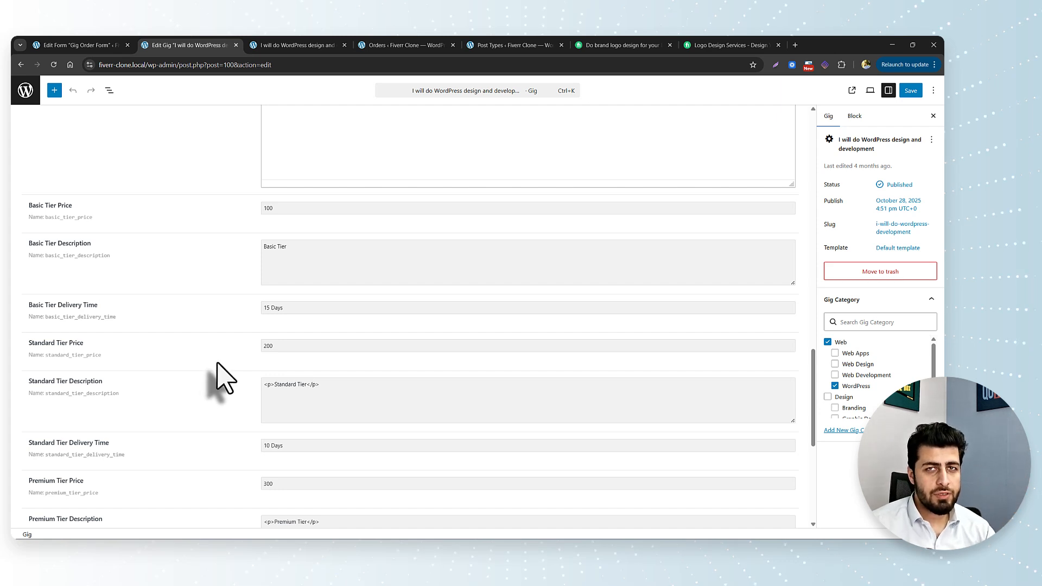
Compare the Orders list and the gig page's order form with the Gig Order Form's fields and post submit actions
{"action": "left_click", "coordinate": [412, 45]}
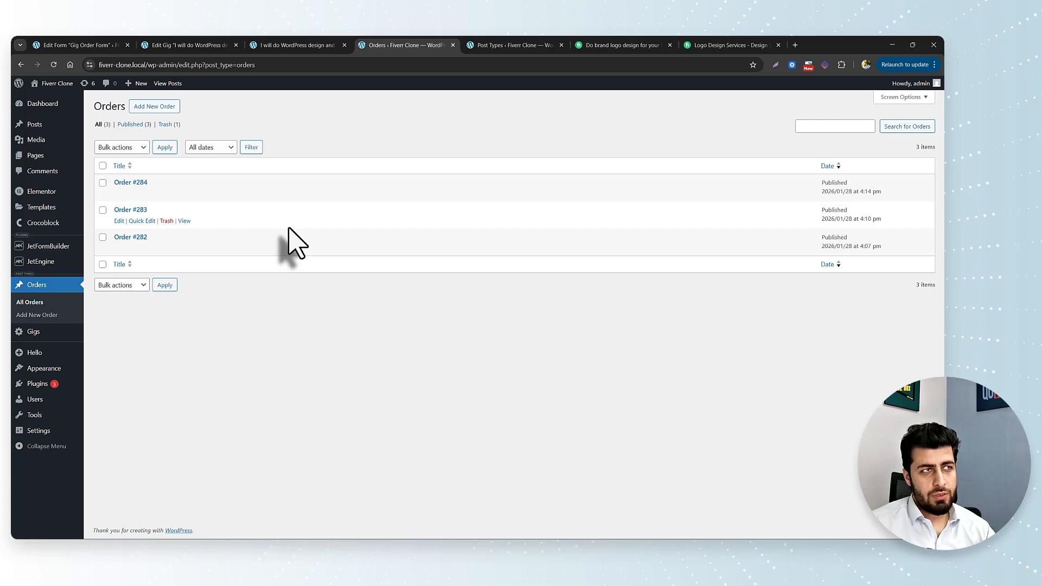
{"action": "left_click", "coordinate": [277, 45]}
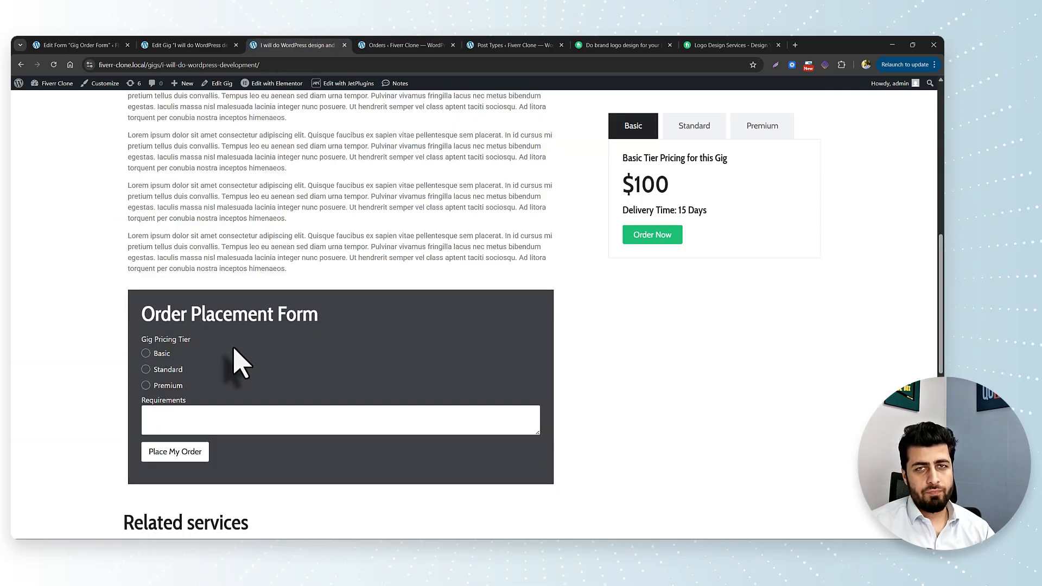
{"action": "left_click", "coordinate": [104, 45]}
{"action": "scroll", "coordinate": [204, 372], "scroll_direction": "down", "scroll_amount": 3}
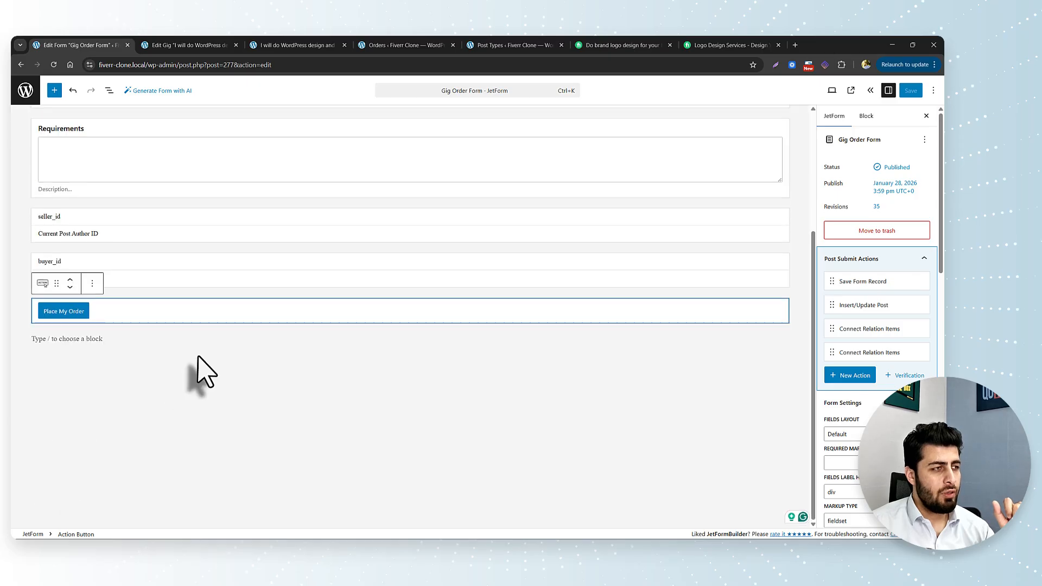
{"action": "left_click", "coordinate": [205, 372]}
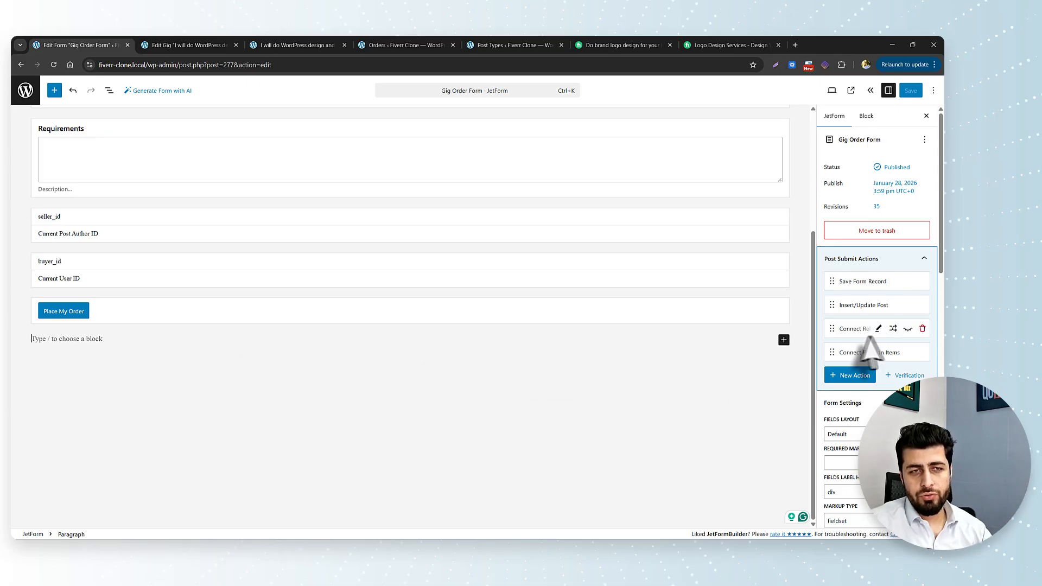
{"action": "mouse_move", "coordinate": [879, 307]}
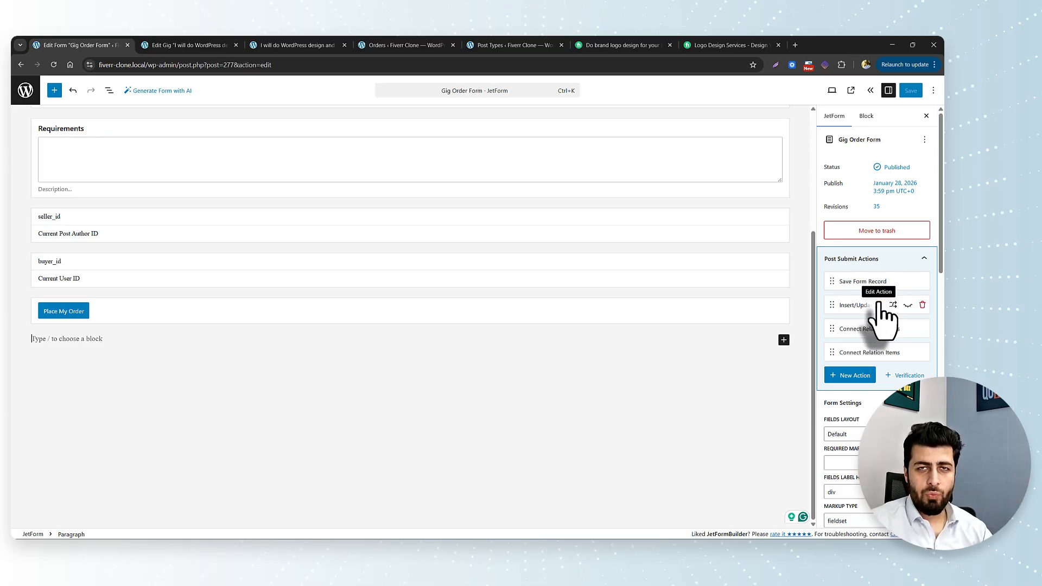
{"action": "left_click", "coordinate": [442, 45]}
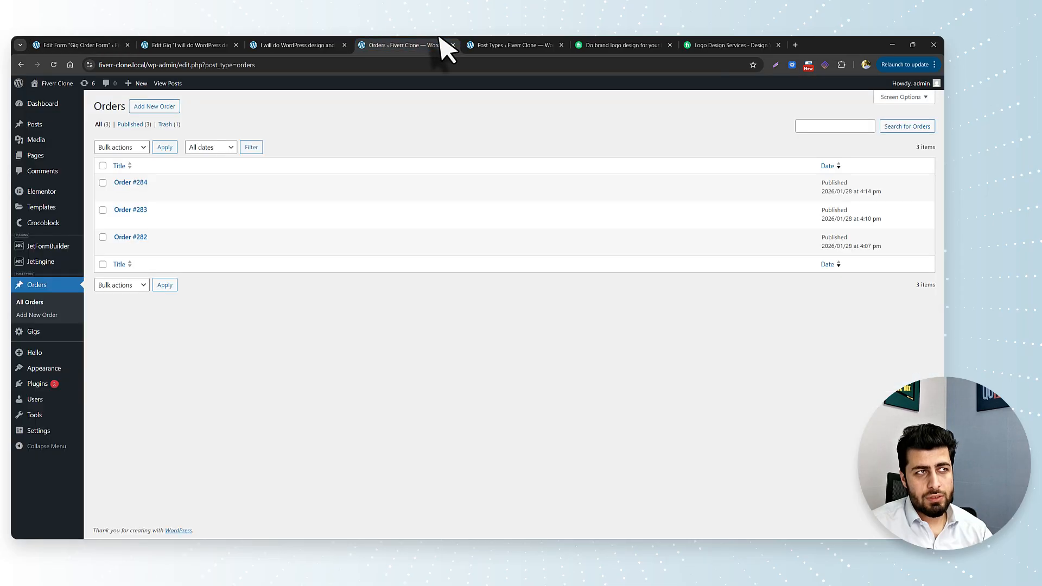
Add a hidden field named buyer_name below the Place My Order button in the Gig Order Form, with Current User Name as its value
{"action": "left_click", "coordinate": [81, 45]}
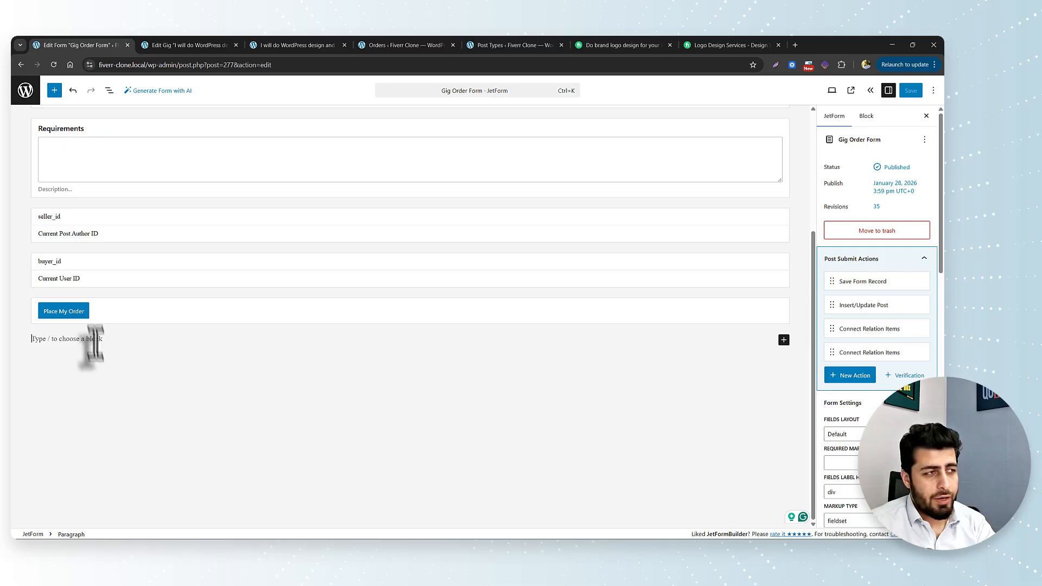
{"action": "type", "text": "/hid"}
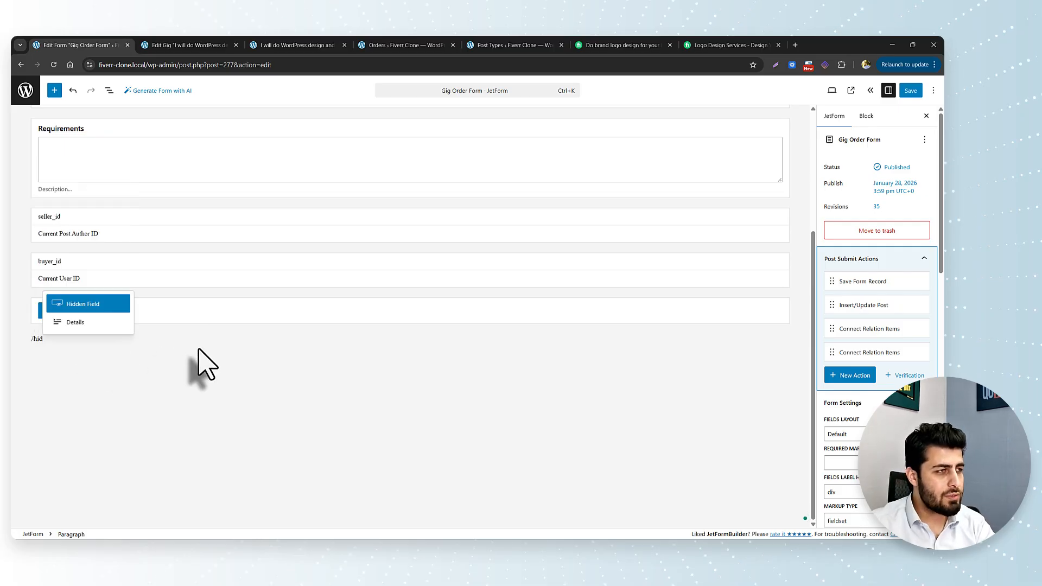
{"action": "key", "text": "Return"}
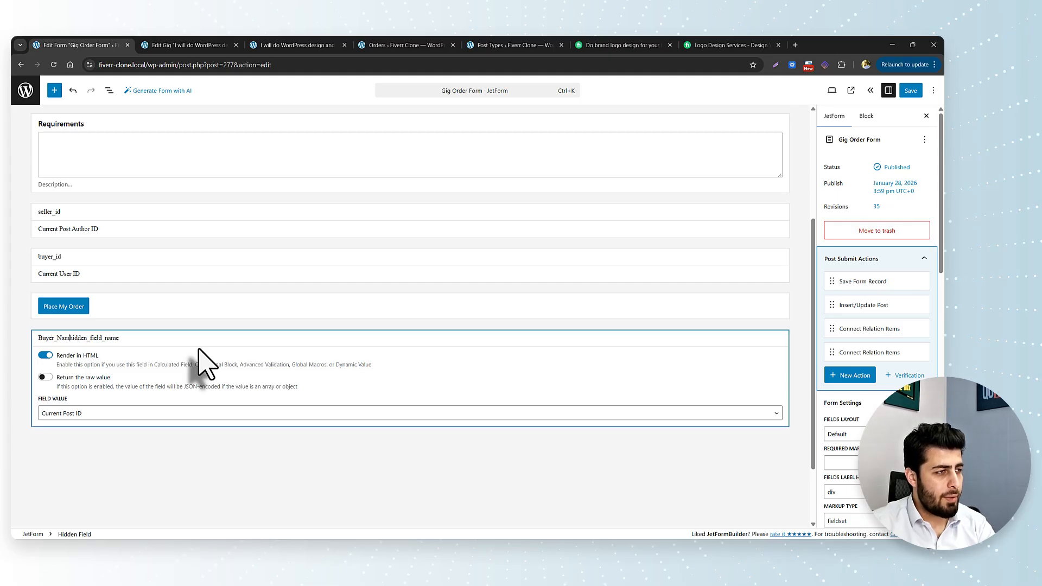
{"action": "left_click", "coordinate": [146, 415]}
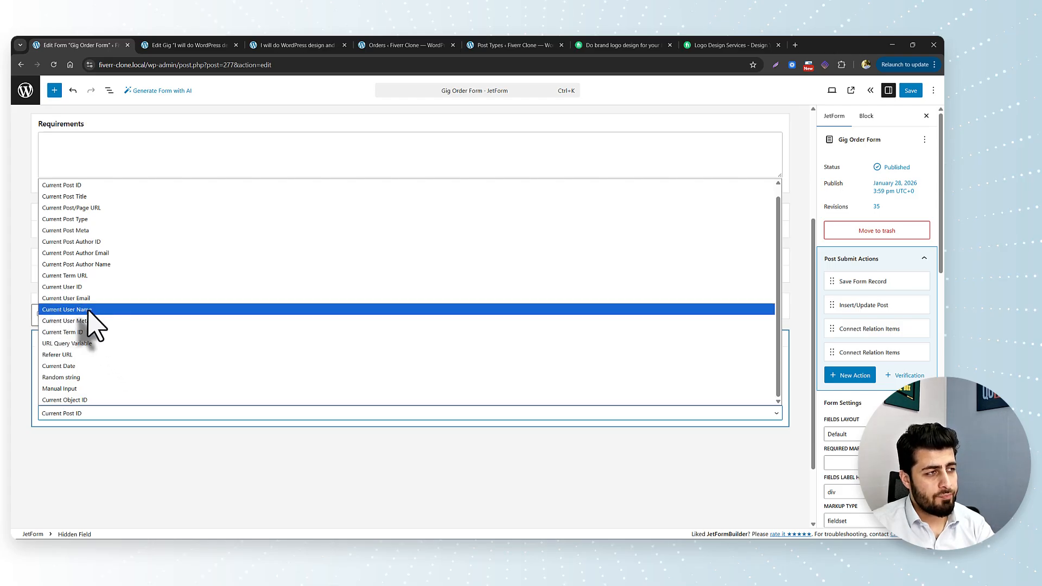
{"action": "left_click", "coordinate": [88, 310]}
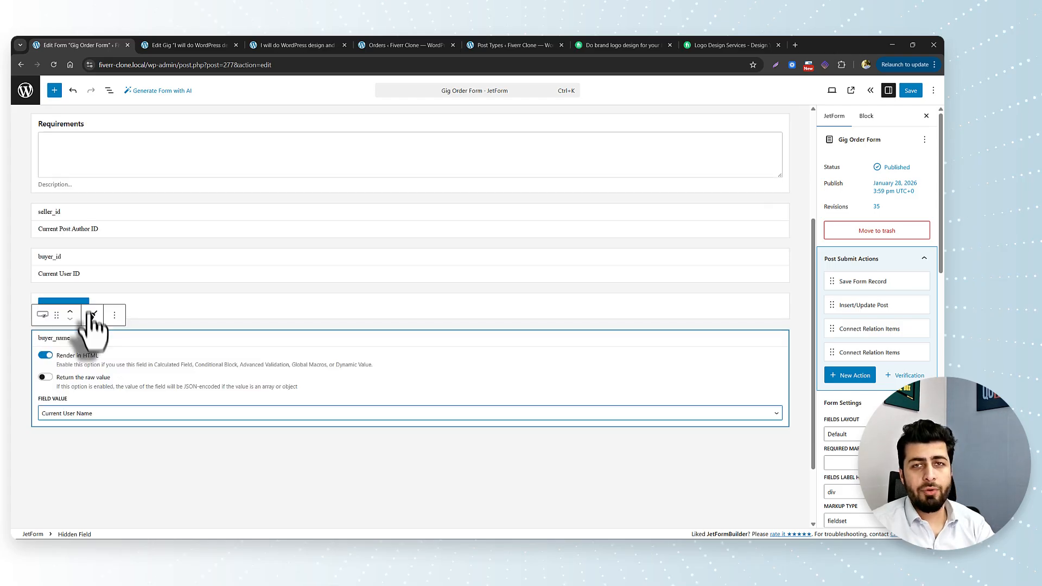
Duplicate the buyer_name hidden field, name the copy seller_name, and set its value to Current Post Author Name
{"action": "left_click", "coordinate": [115, 317]}
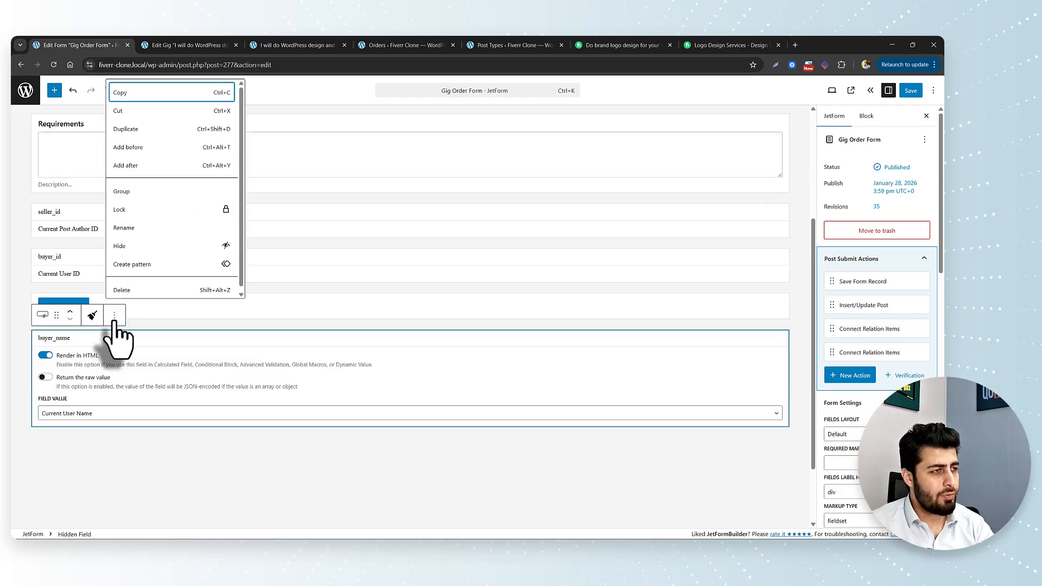
{"action": "left_click", "coordinate": [142, 129]}
{"action": "double_click", "coordinate": [67, 383]}
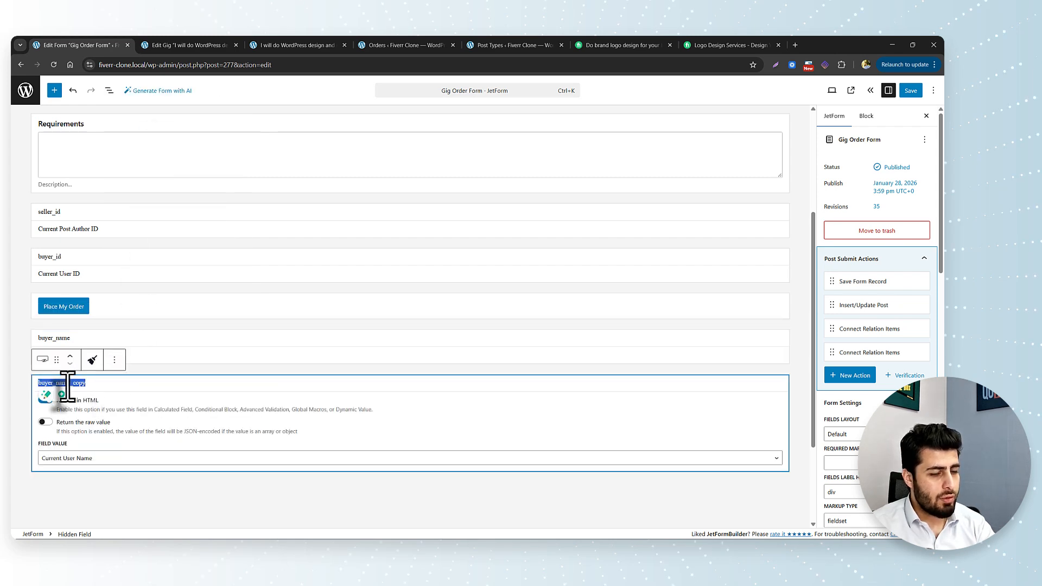
{"action": "type", "text": "c"}
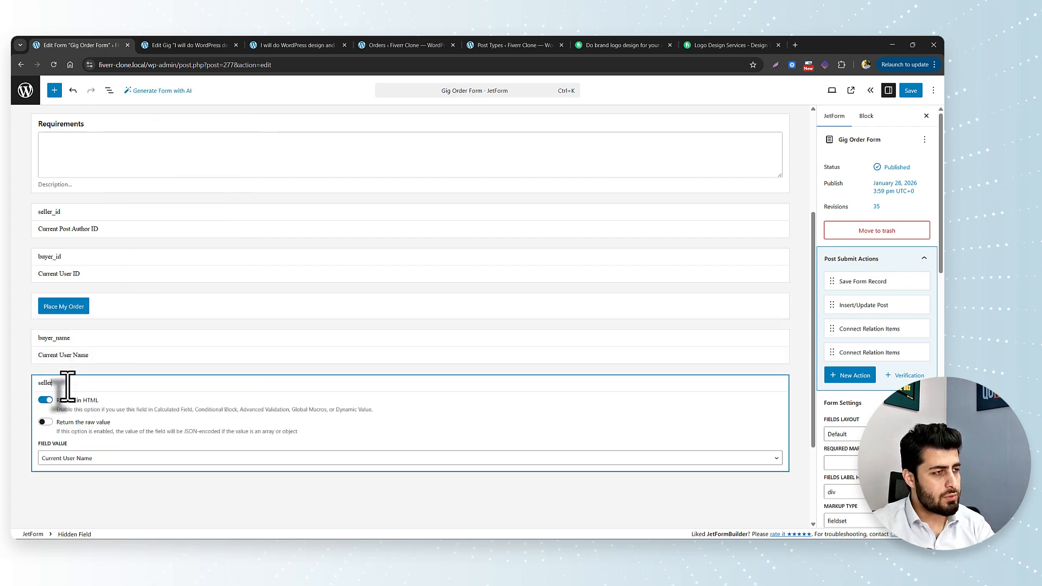
{"action": "left_click", "coordinate": [70, 458]}
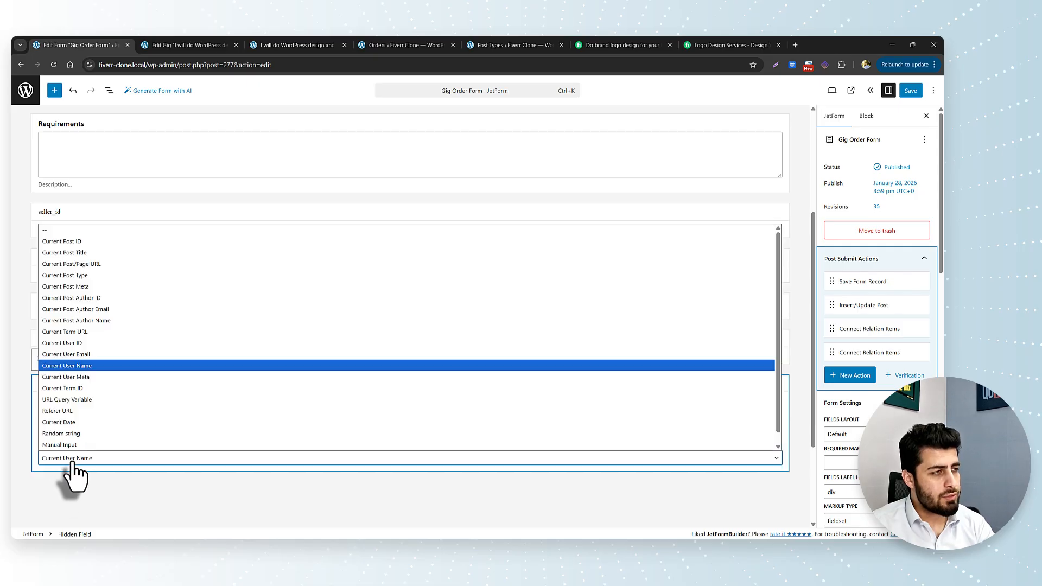
{"action": "left_click", "coordinate": [112, 322]}
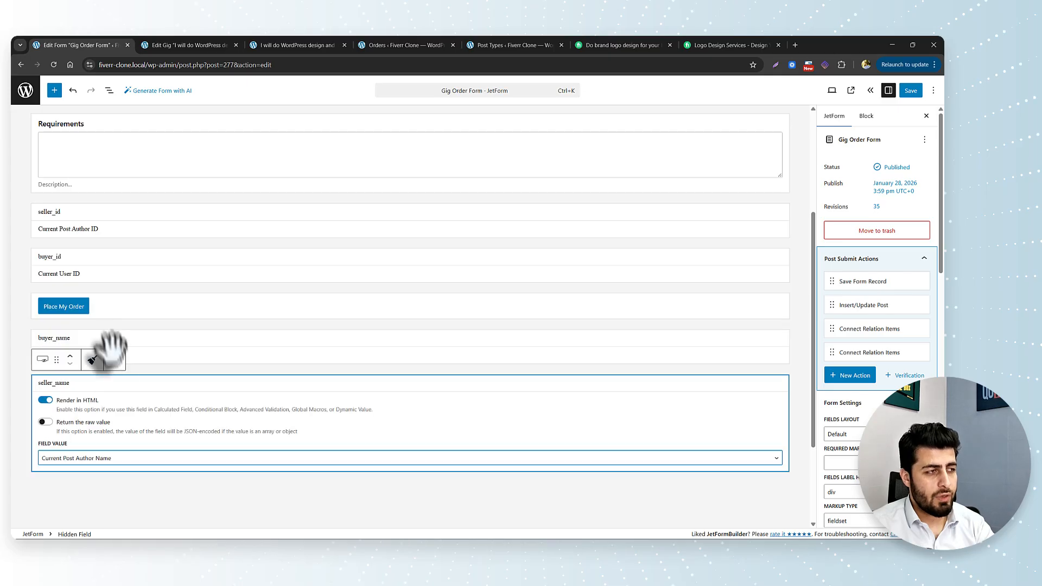
Review the value options available for the seller_name hidden field and check the title on the gig page
{"action": "left_click", "coordinate": [135, 460]}
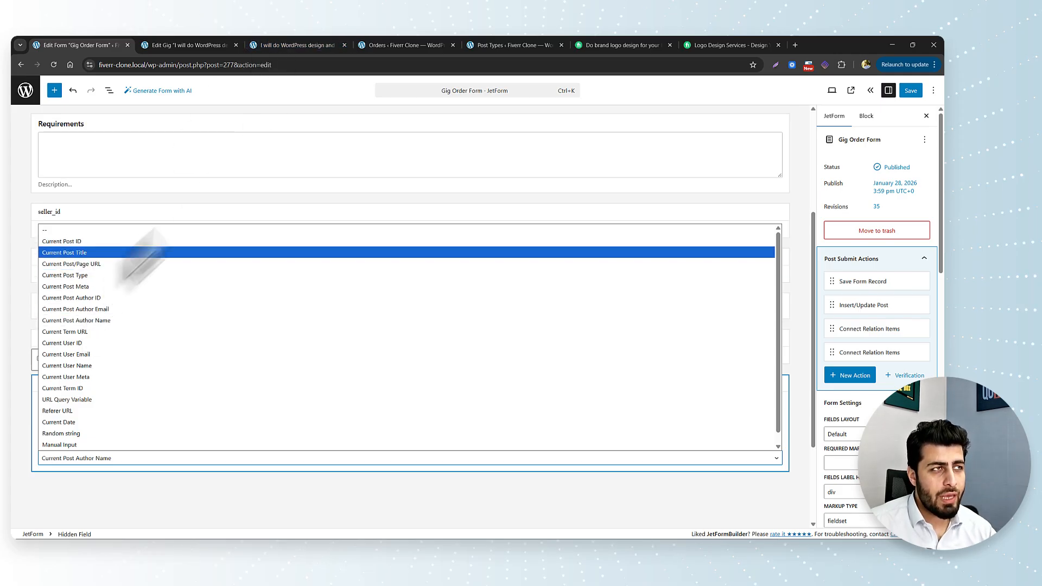
{"action": "left_click", "coordinate": [298, 45]}
{"action": "scroll", "coordinate": [361, 274], "scroll_direction": "up", "scroll_amount": 10}
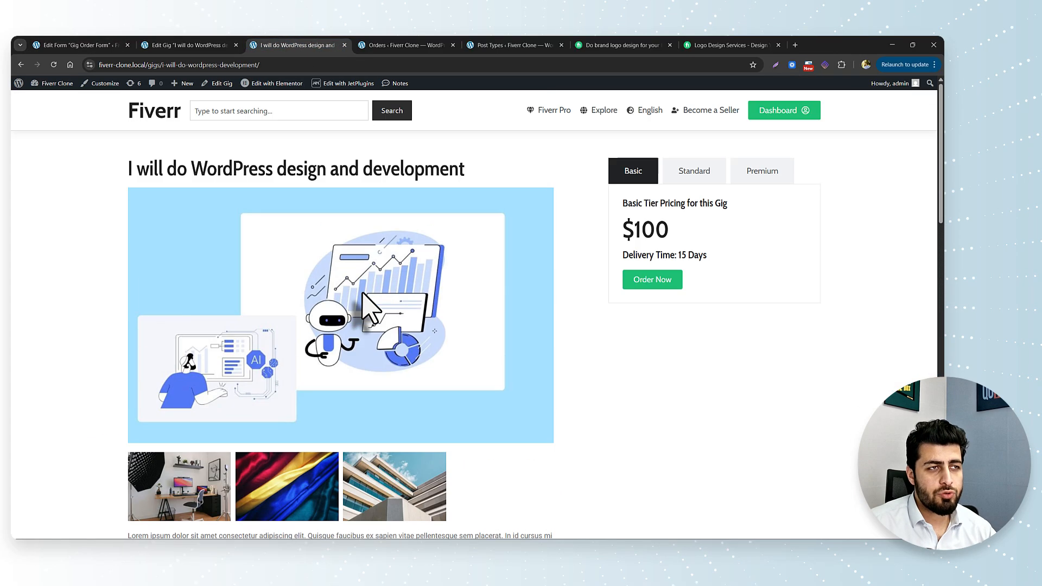
{"action": "left_click", "coordinate": [108, 45]}
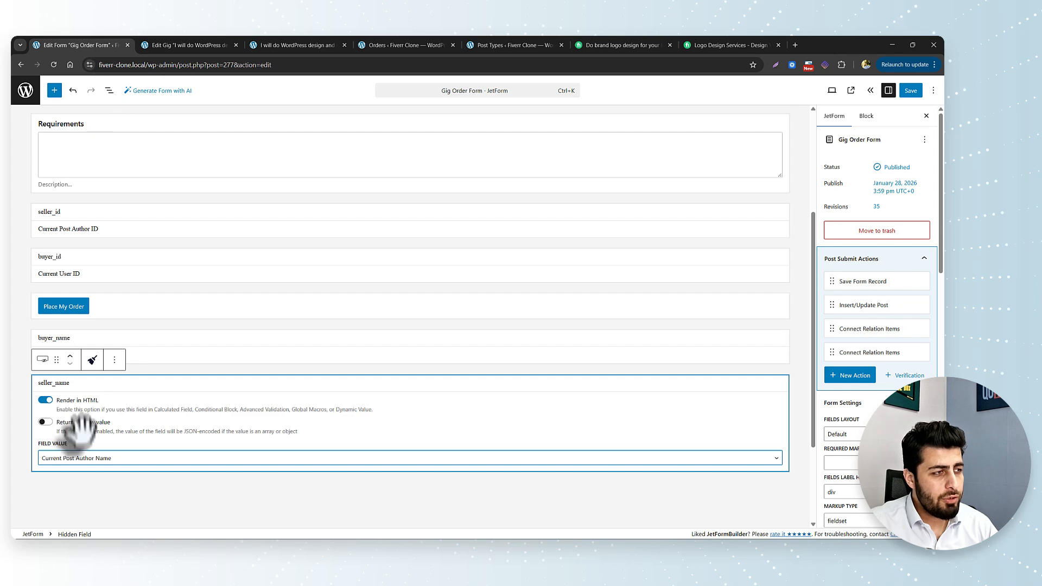
{"action": "left_click", "coordinate": [103, 459]}
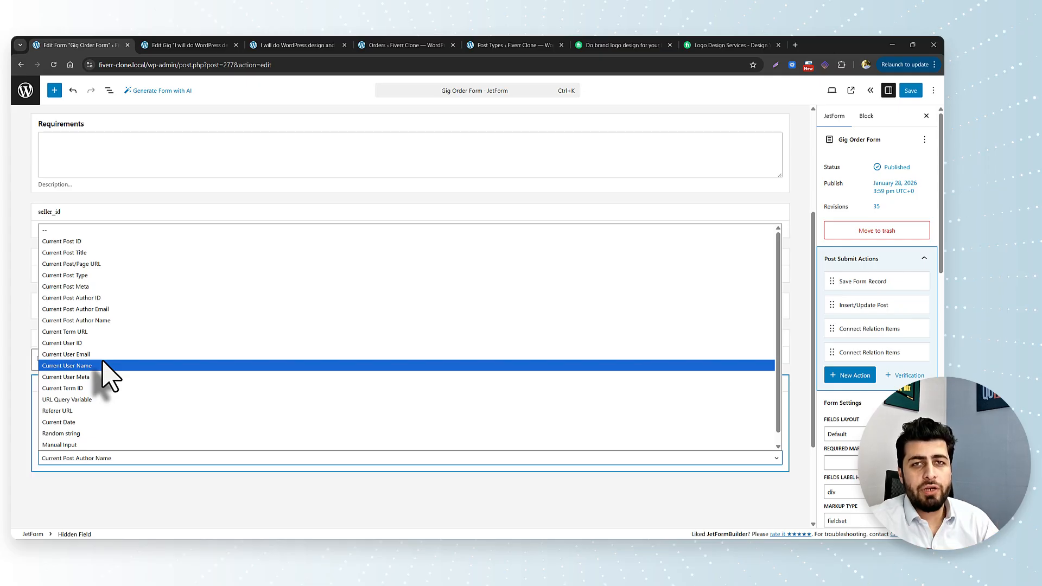
{"action": "left_click", "coordinate": [107, 496]}
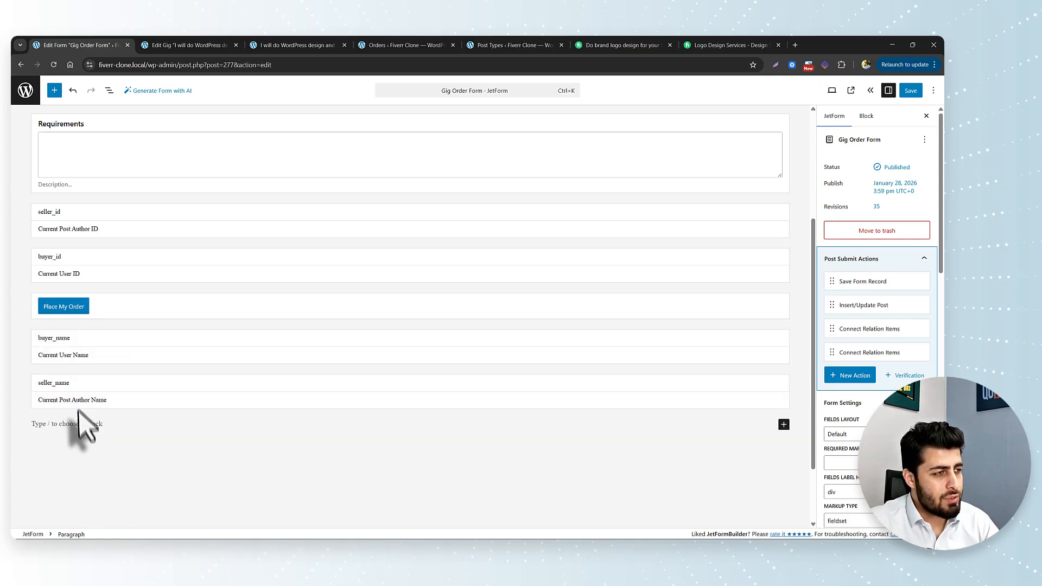
Switch the seller_name hidden field's value to Current User Name and back to Current Post Author Name
{"action": "left_click", "coordinate": [102, 459]}
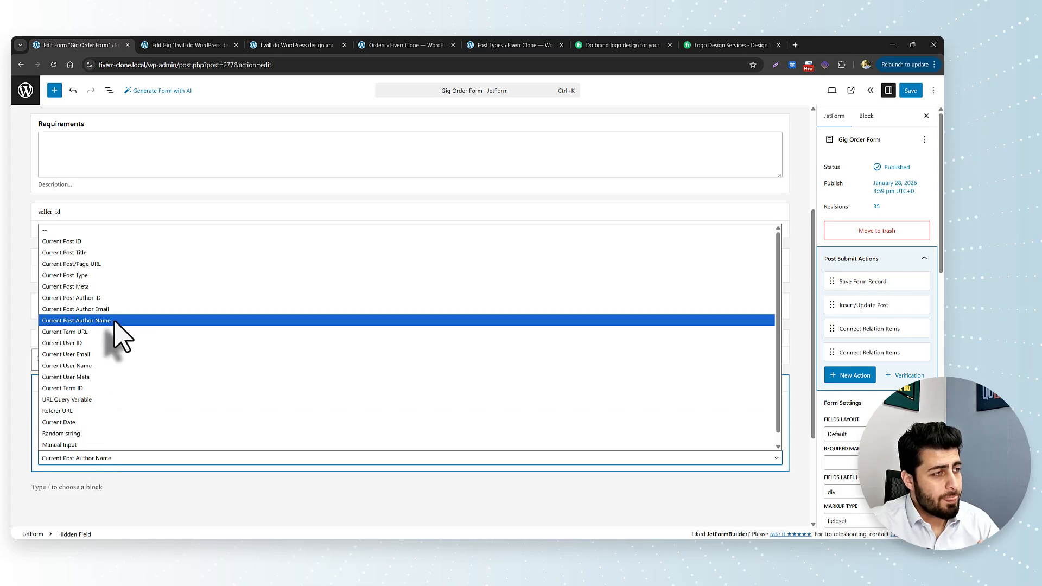
{"action": "left_click", "coordinate": [103, 365]}
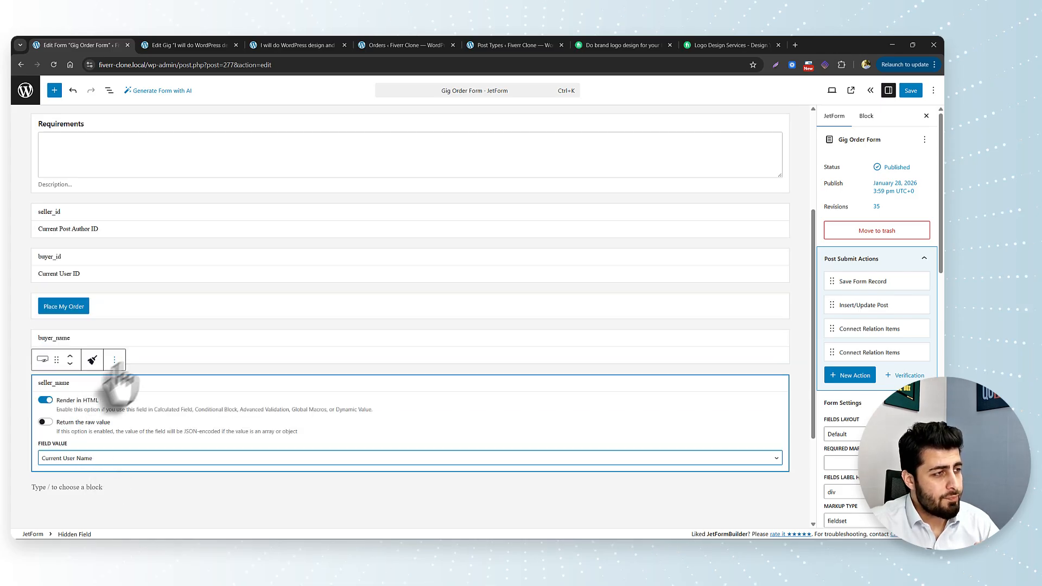
{"action": "left_click", "coordinate": [133, 459]}
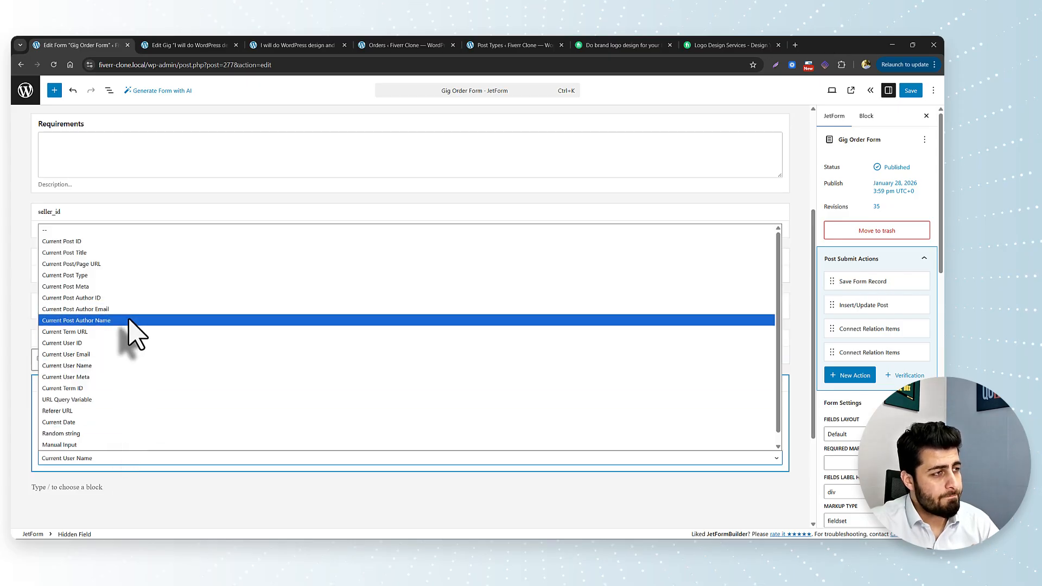
{"action": "left_click", "coordinate": [132, 321]}
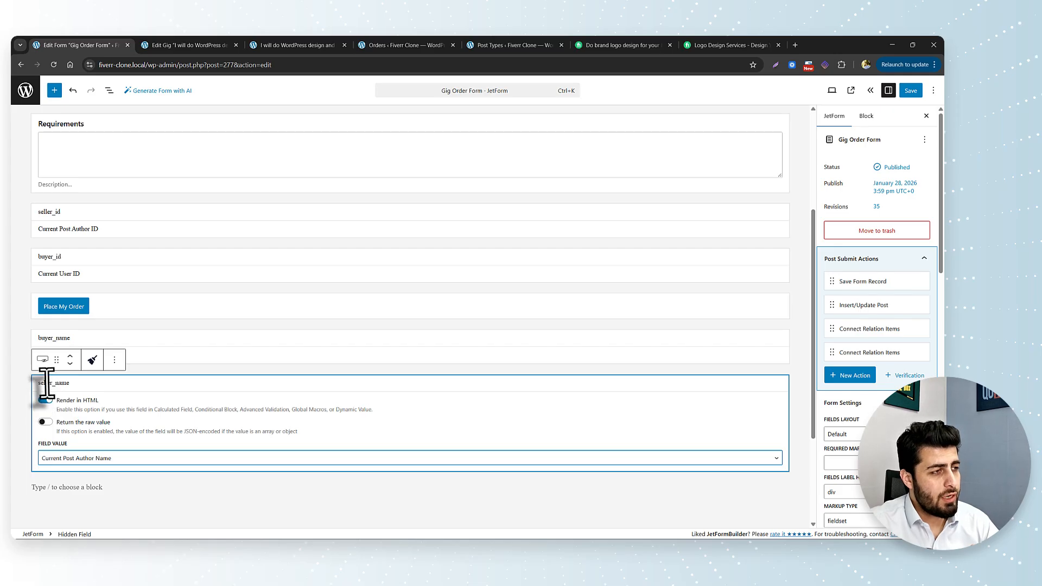
Check the buyer_name field's value in the form and the price and delivery time fields on the gig's edit page
{"action": "left_click", "coordinate": [58, 340]}
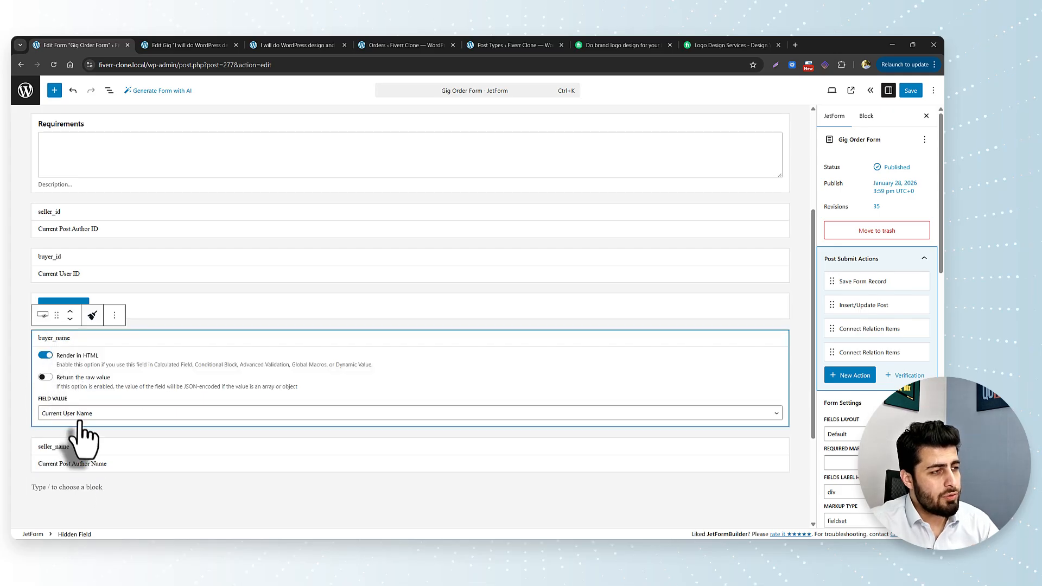
{"action": "scroll", "coordinate": [116, 459], "scroll_direction": "down", "scroll_amount": 3}
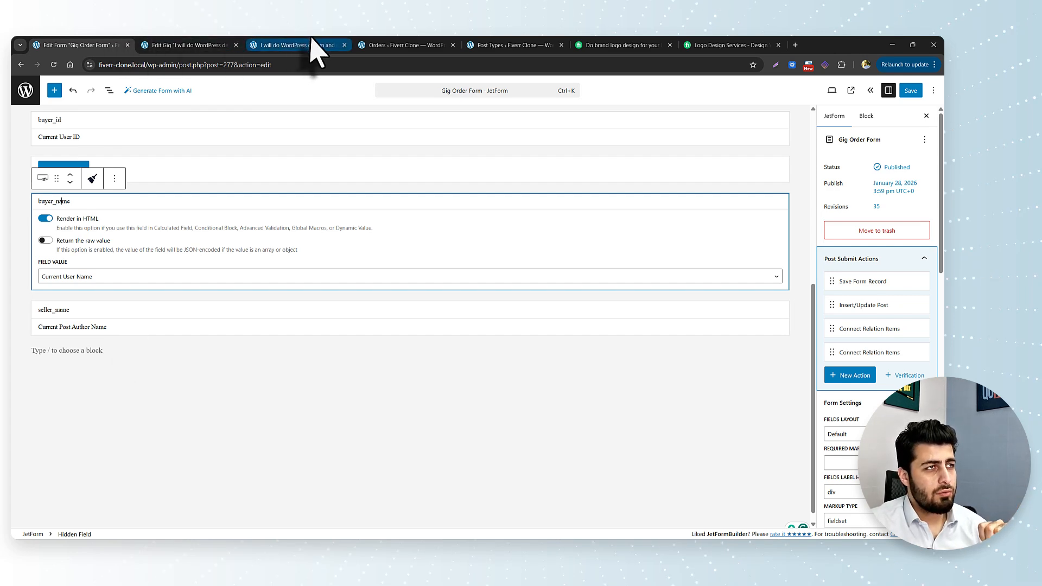
{"action": "left_click", "coordinate": [230, 47]}
{"action": "scroll", "coordinate": [212, 344], "scroll_direction": "down", "scroll_amount": 5}
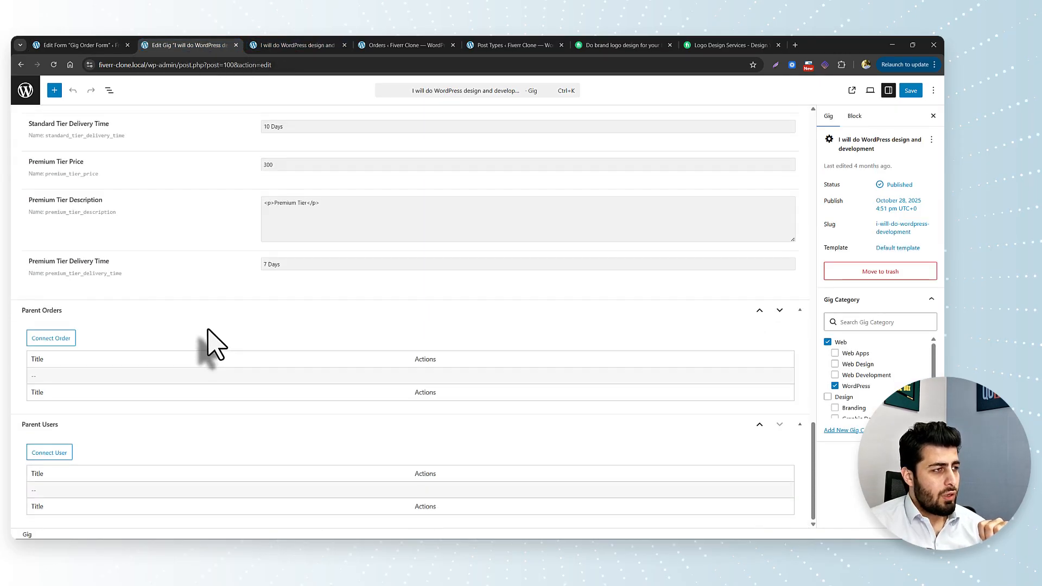
{"action": "scroll", "coordinate": [214, 345], "scroll_direction": "up", "scroll_amount": 5}
Open Order #284 from the Orders list and examine its meta fields, including Buyer Name, Seller Name, Project Time and Order Value
{"action": "left_click", "coordinate": [309, 43]}
{"action": "left_click", "coordinate": [401, 45]}
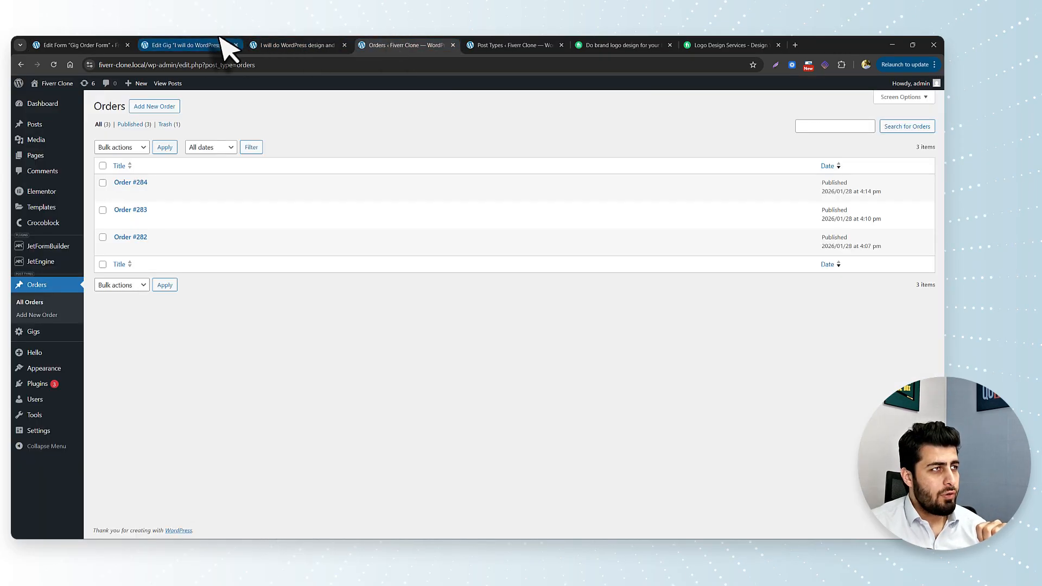
{"action": "left_click", "coordinate": [222, 40]}
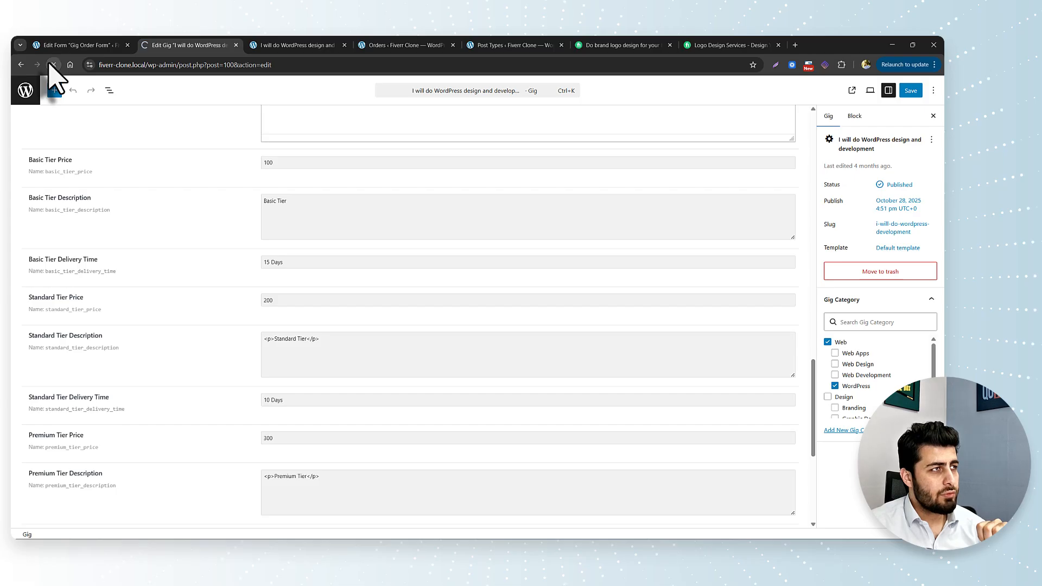
{"action": "left_click", "coordinate": [339, 43]}
{"action": "left_click", "coordinate": [395, 43]}
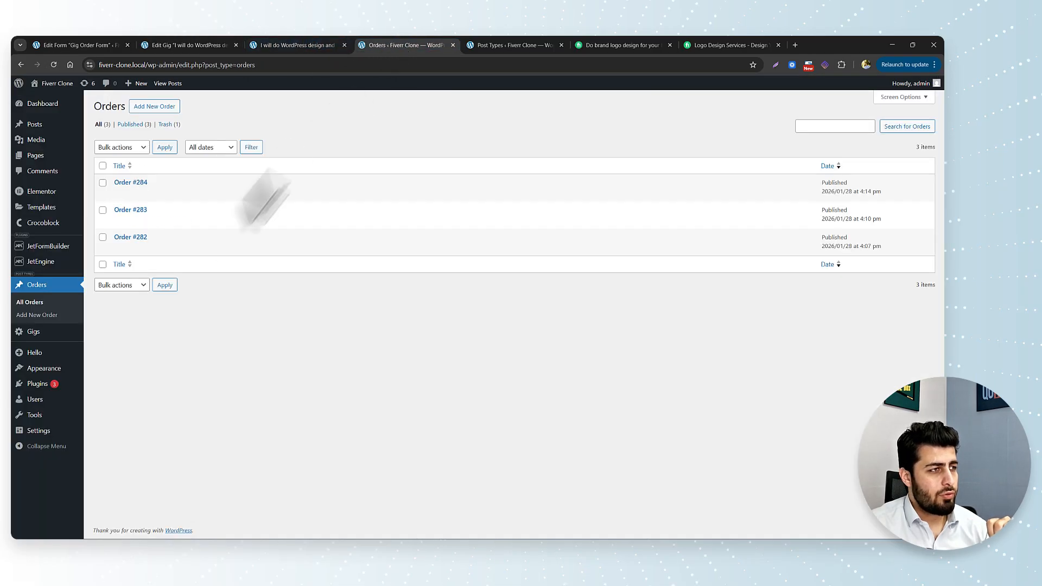
{"action": "left_click", "coordinate": [132, 183]}
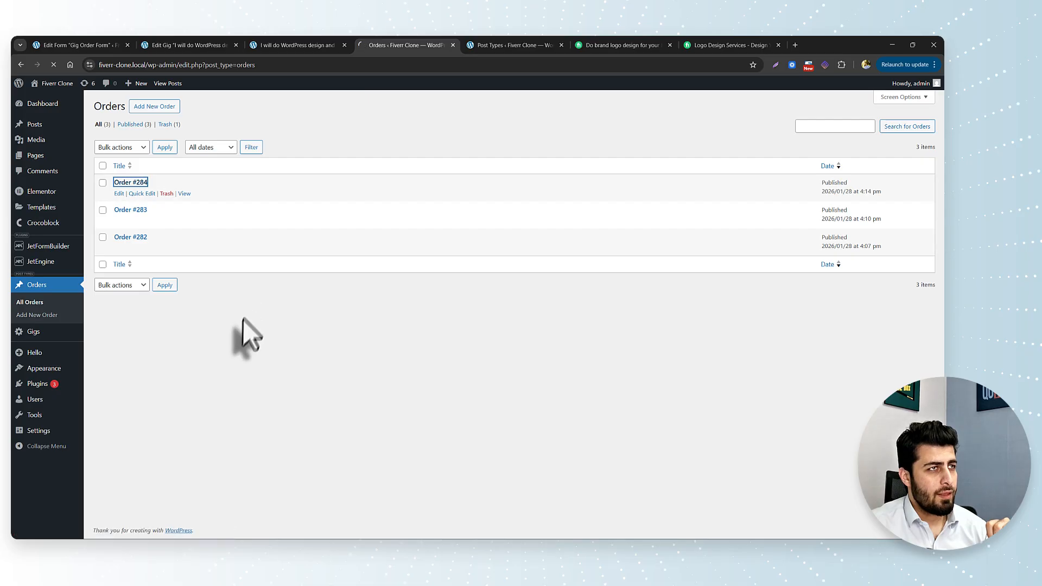
{"action": "scroll", "coordinate": [233, 396], "scroll_direction": "down", "scroll_amount": 10}
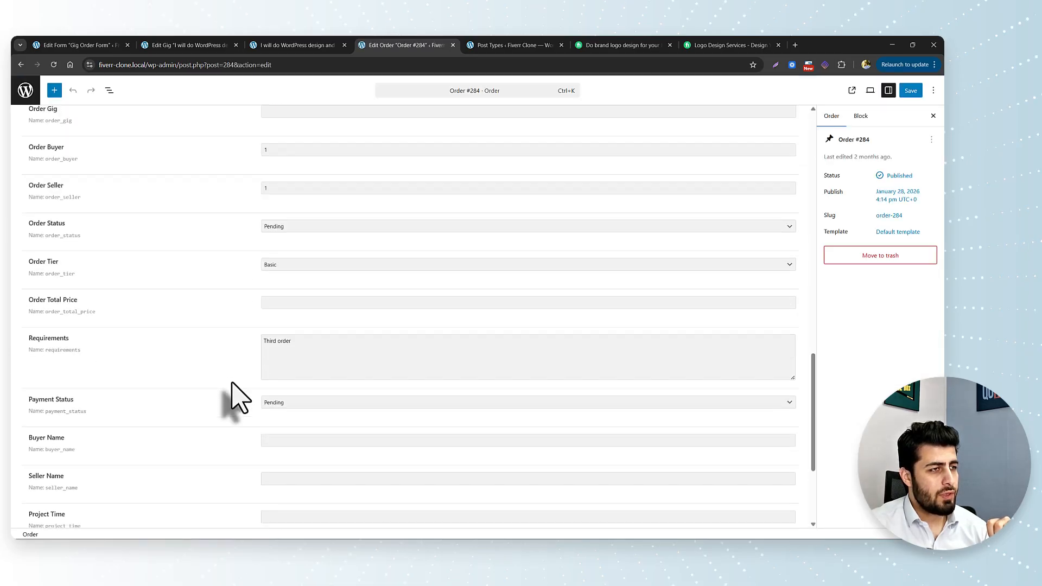
{"action": "scroll", "coordinate": [234, 395], "scroll_direction": "down", "scroll_amount": 3}
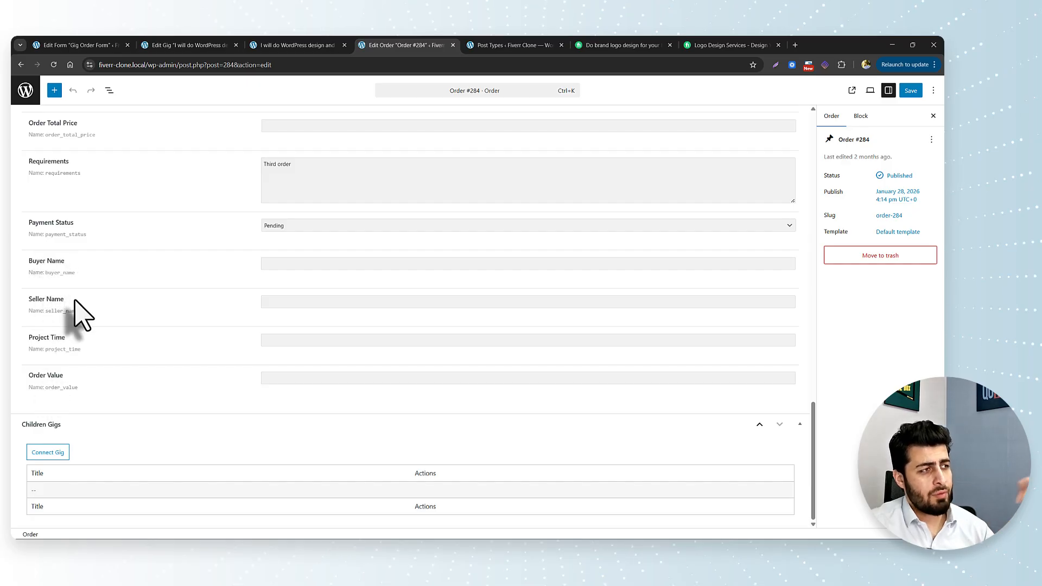
In the Gig Order Form's Insert/Update Post action, map the buyer_name field to the post meta key buyer_name
{"action": "left_click", "coordinate": [96, 43]}
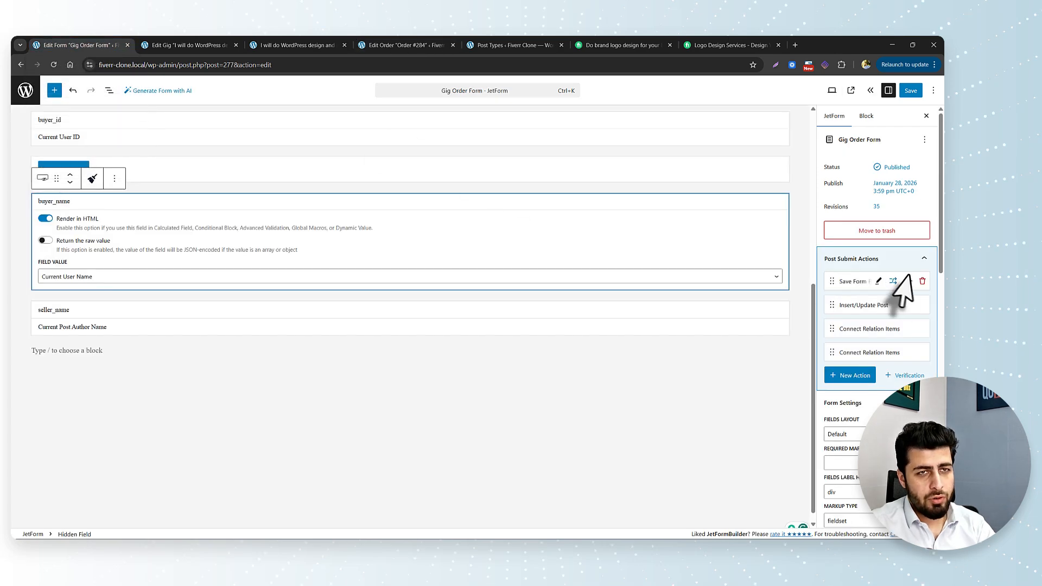
{"action": "left_click", "coordinate": [878, 305]}
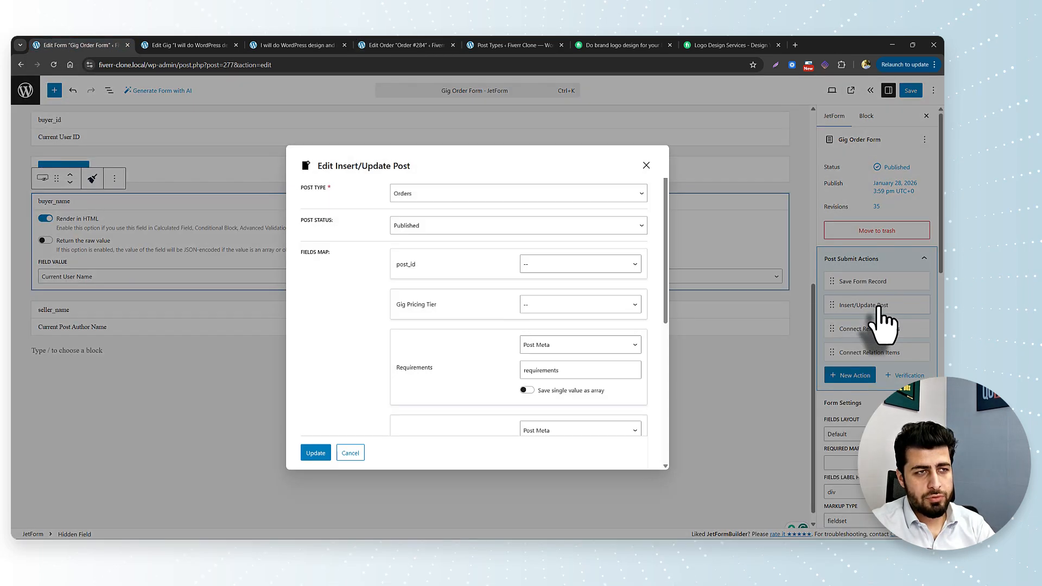
{"action": "scroll", "coordinate": [465, 348], "scroll_direction": "down", "scroll_amount": 5}
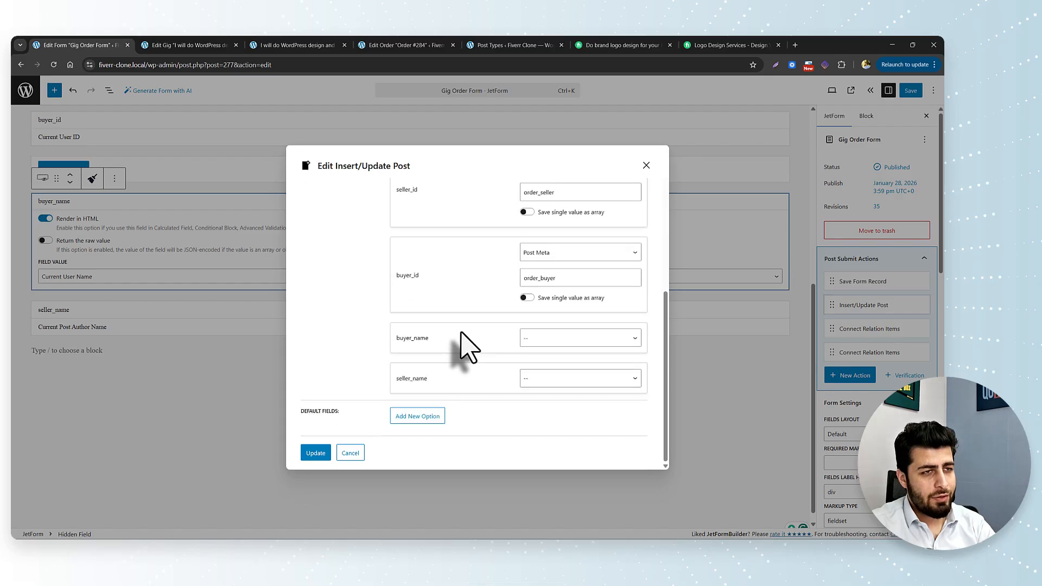
{"action": "left_click", "coordinate": [548, 339]}
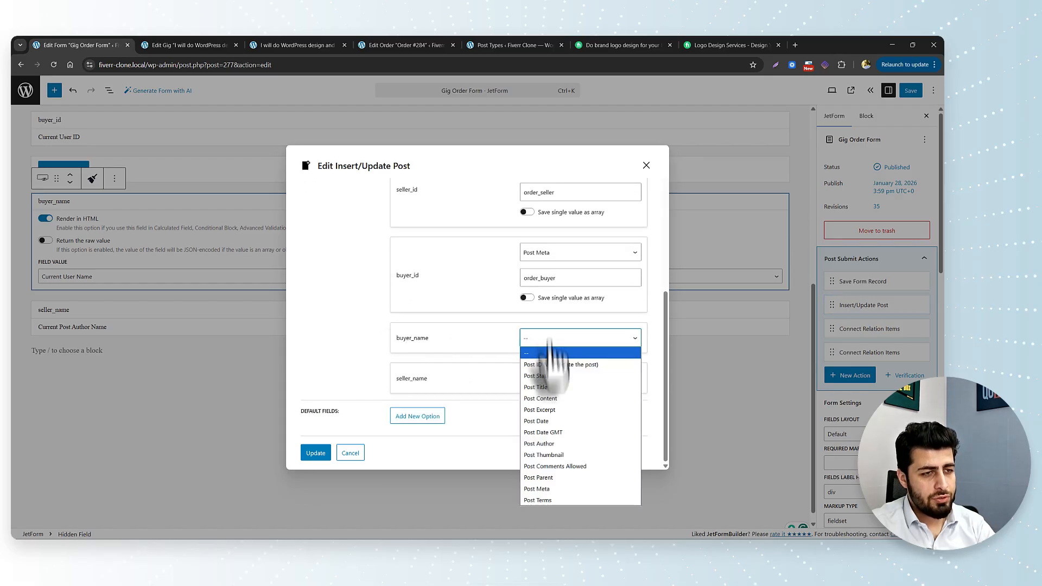
{"action": "left_click", "coordinate": [553, 477]}
{"action": "left_click", "coordinate": [549, 363]}
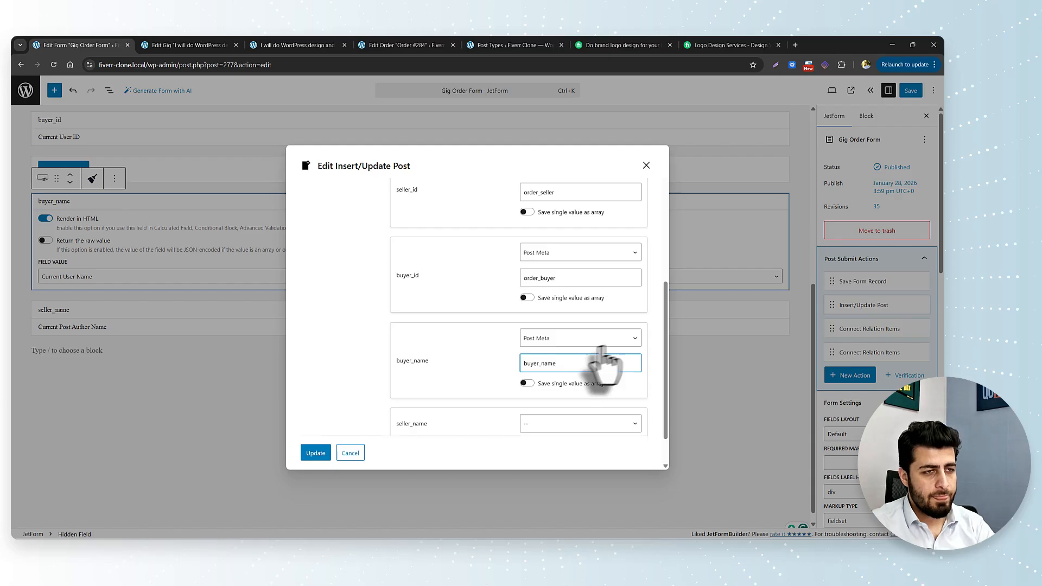
Map the seller_name field to the post meta key seller_name and update the Insert/Update Post action
{"action": "scroll", "coordinate": [600, 361], "scroll_direction": "down", "scroll_amount": 1}
{"action": "left_click", "coordinate": [543, 378]}
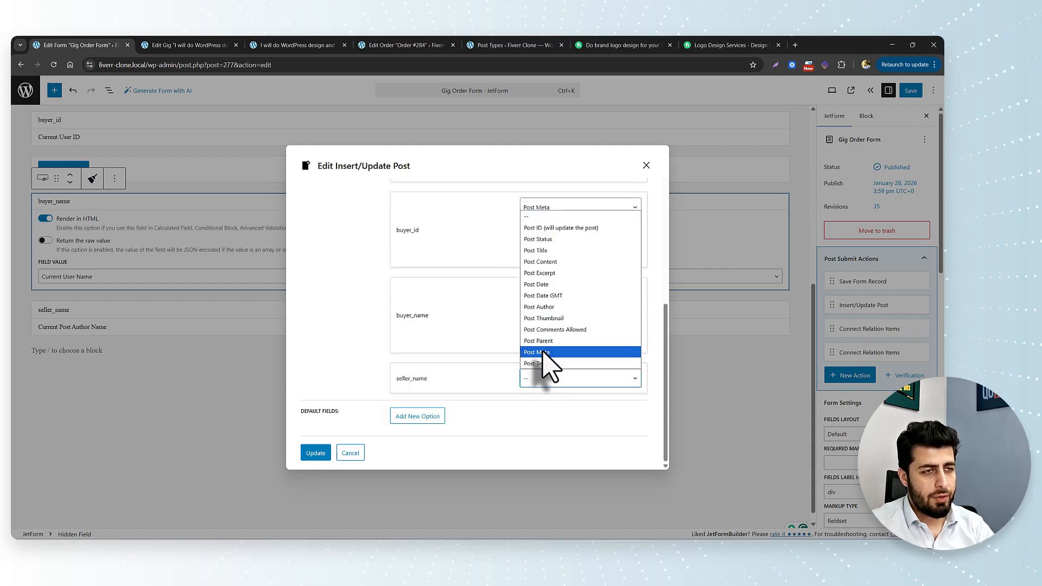
{"action": "left_click", "coordinate": [537, 352]}
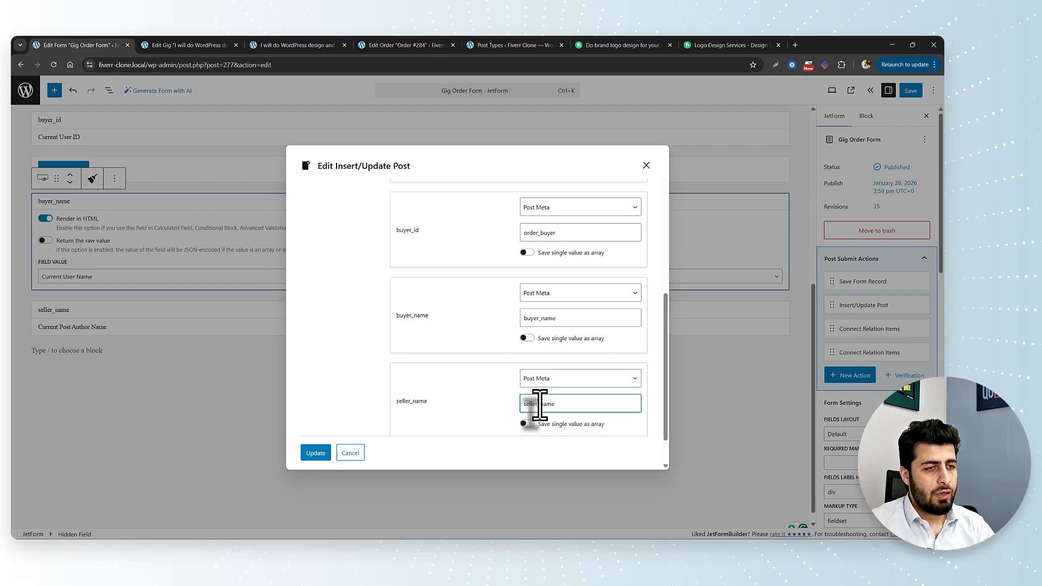
{"action": "left_click", "coordinate": [540, 404]}
{"action": "type", "text": "seller_name"}
{"action": "scroll", "coordinate": [467, 423], "scroll_direction": "down", "scroll_amount": 1}
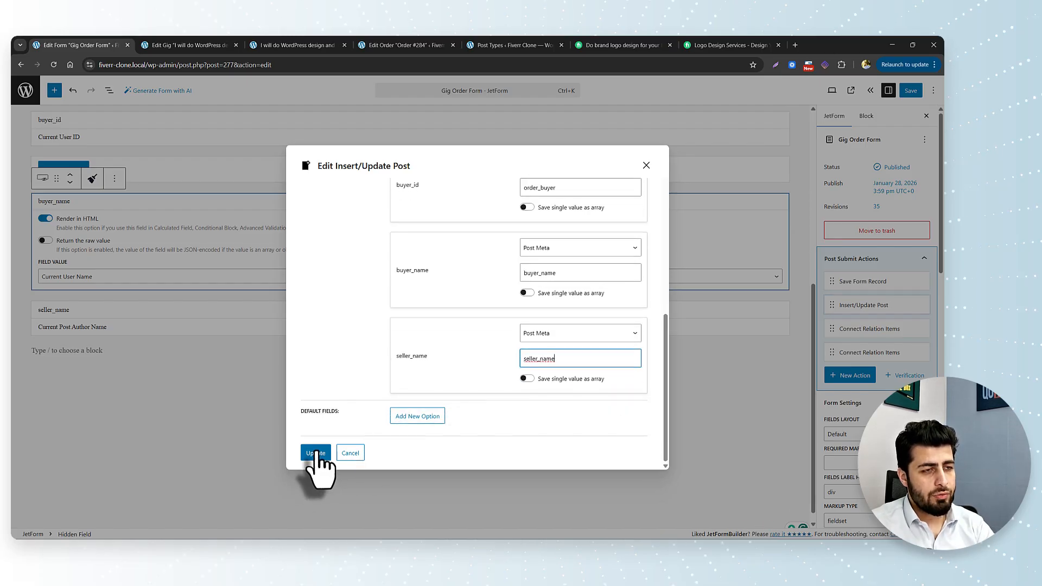
{"action": "left_click", "coordinate": [316, 453]}
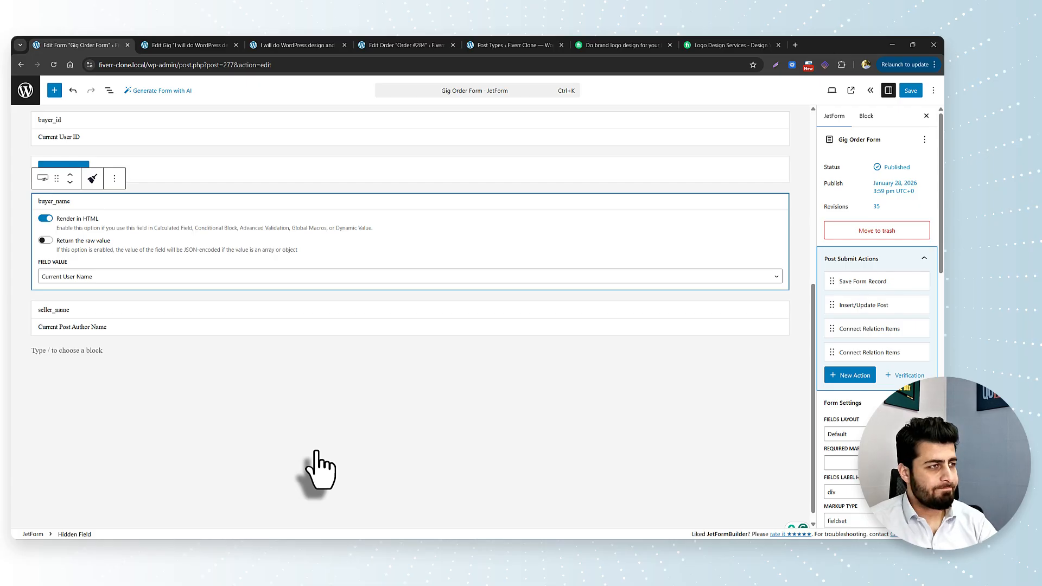
Check Order #284's remaining meta fields and add a hidden field named delivery_time below seller_name in the Gig Order Form
{"action": "left_click", "coordinate": [87, 350]}
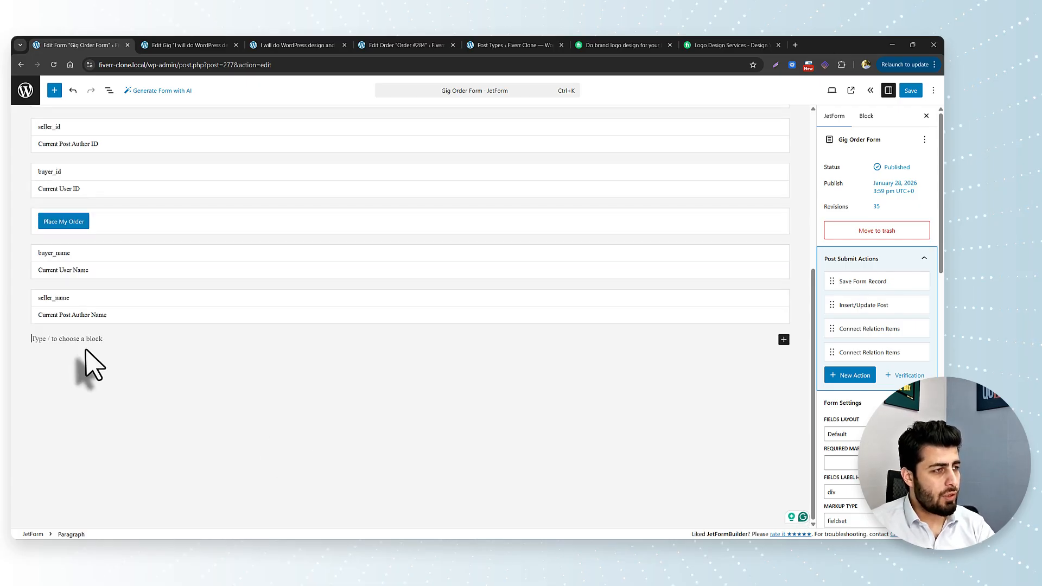
{"action": "left_click", "coordinate": [278, 45]}
{"action": "left_click", "coordinate": [378, 45]}
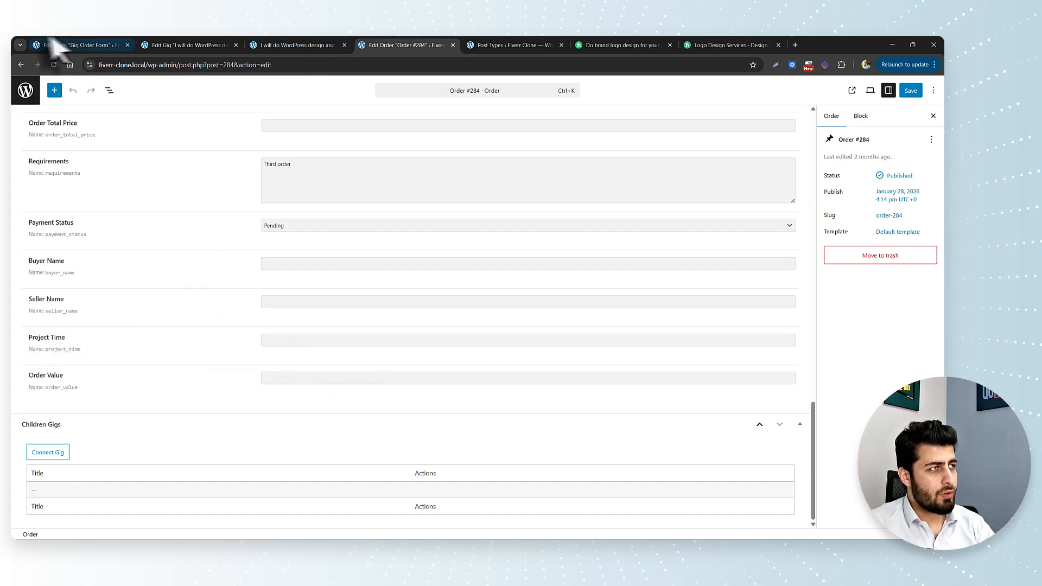
{"action": "left_click", "coordinate": [76, 43]}
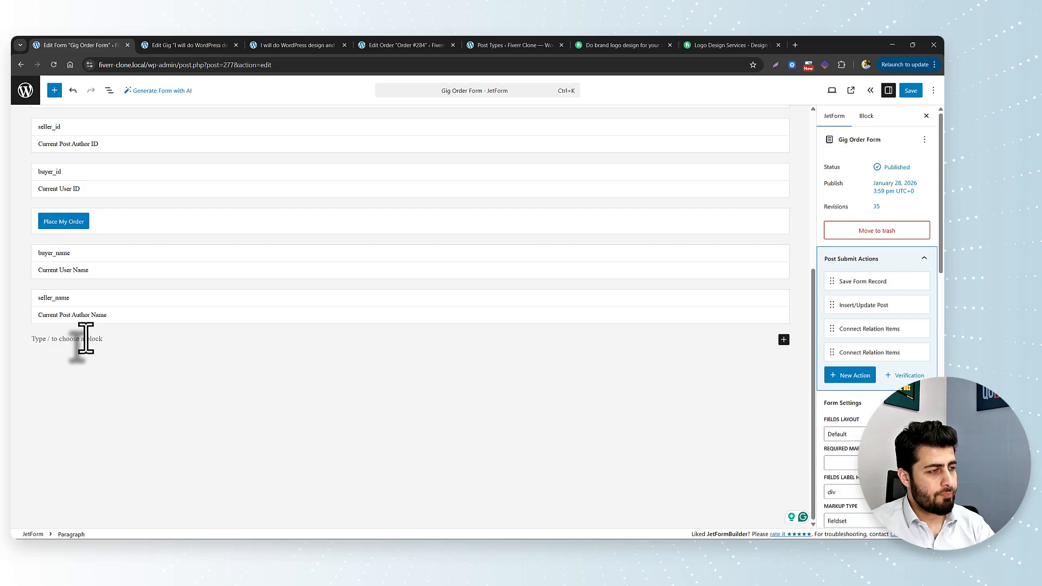
{"action": "type", "text": "/hid"}
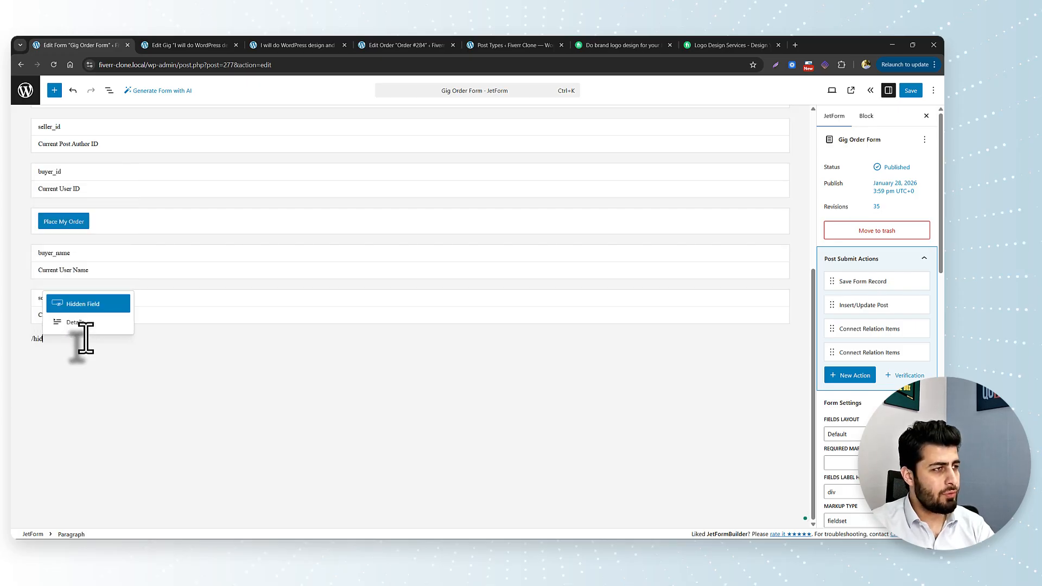
{"action": "key", "text": "Return"}
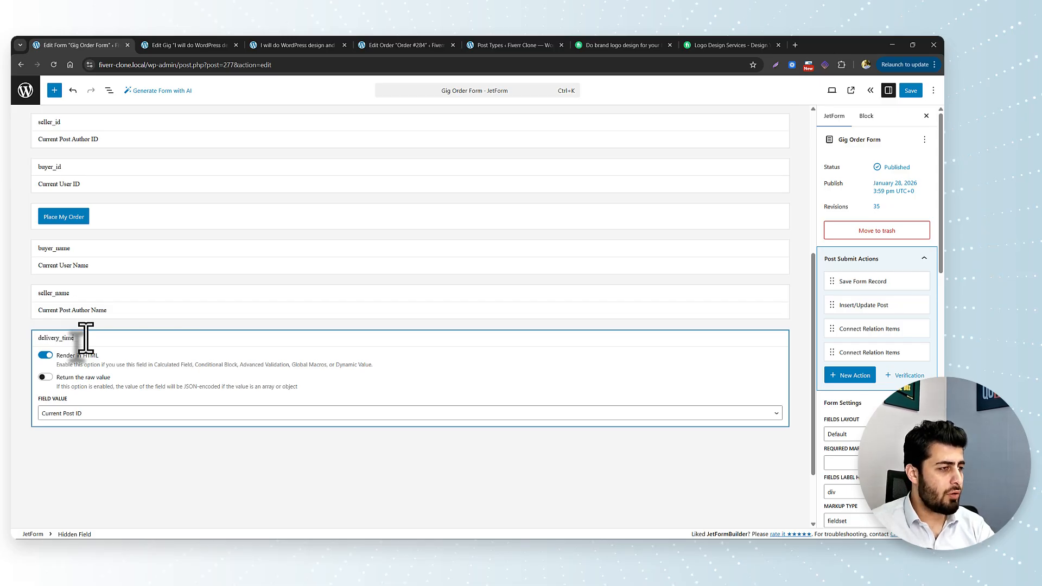
Set the delivery_time hidden field's value source to Manual Input
{"action": "left_click", "coordinate": [106, 415]}
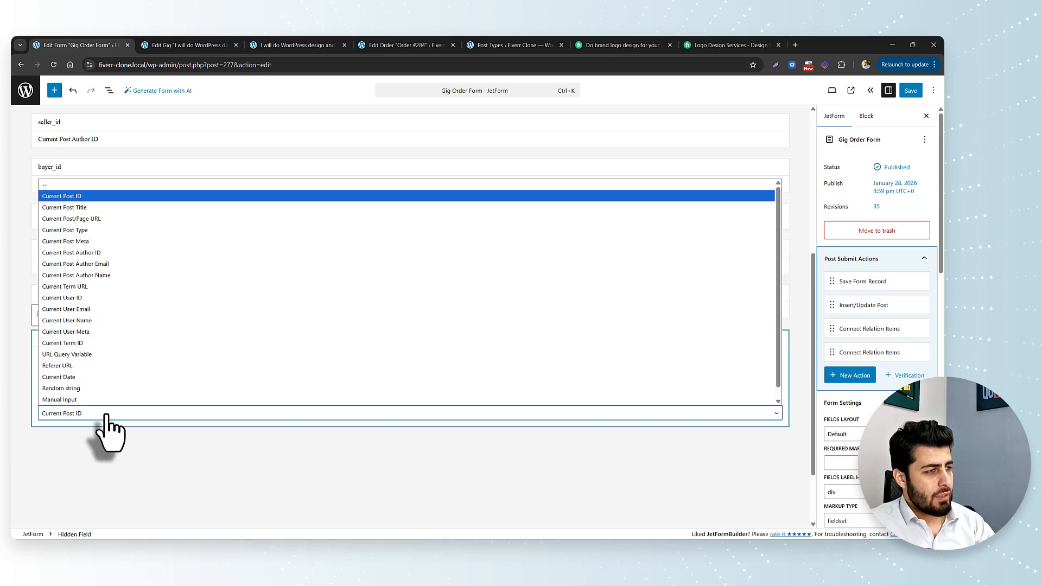
{"action": "scroll", "coordinate": [106, 415], "scroll_direction": "down", "scroll_amount": 1}
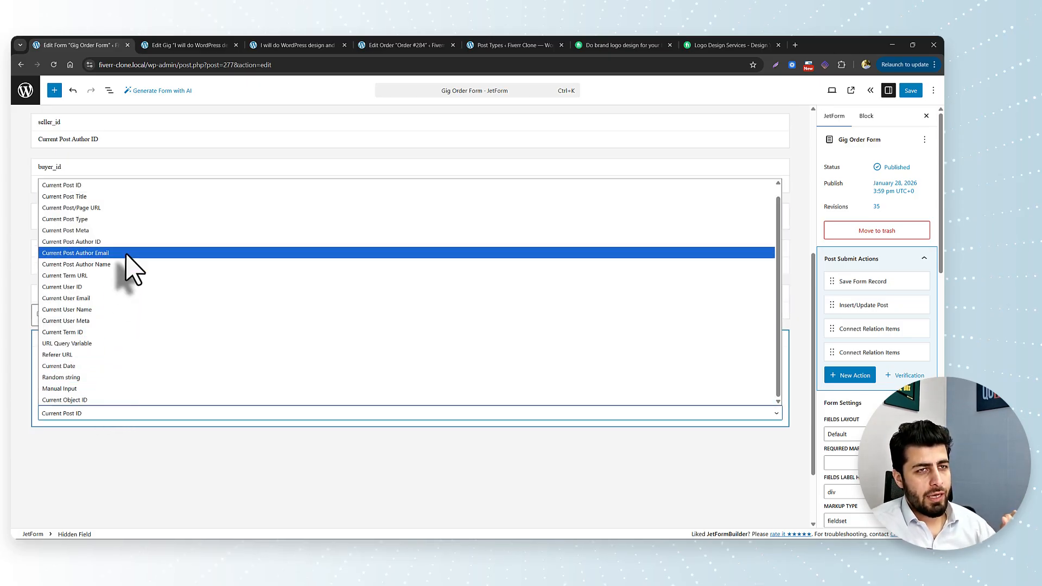
{"action": "left_click", "coordinate": [55, 389]}
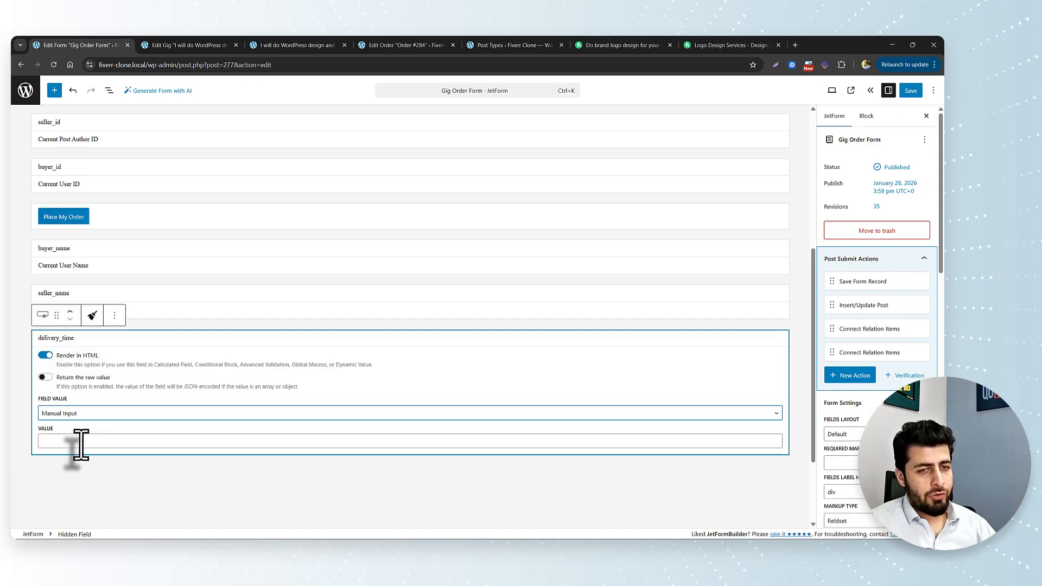
{"action": "left_click", "coordinate": [80, 442]}
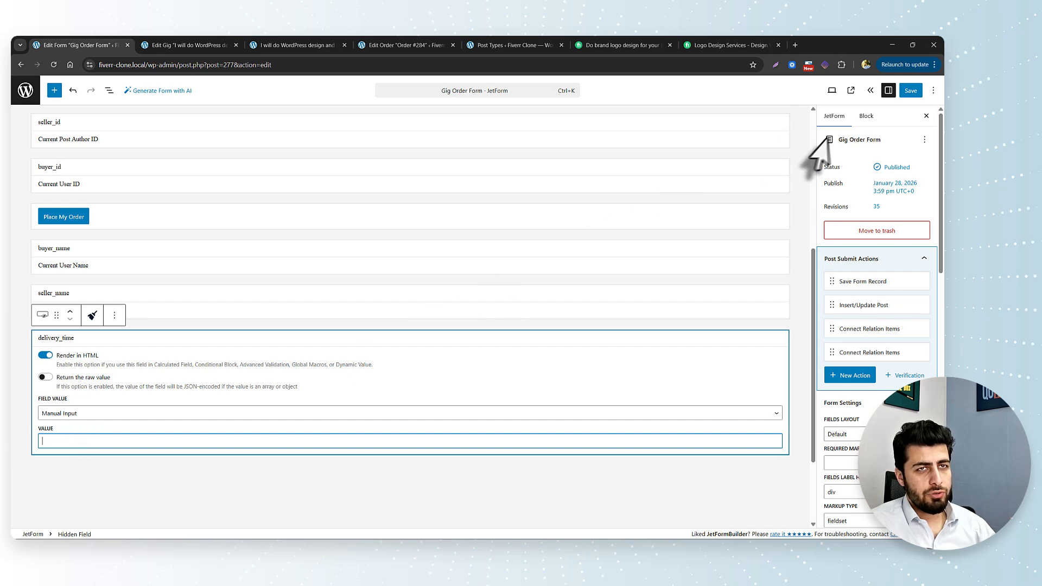
Add a default value preset to the delivery_time hidden field with source Post, post ID from Current post and property Post Meta
{"action": "left_click", "coordinate": [866, 117]}
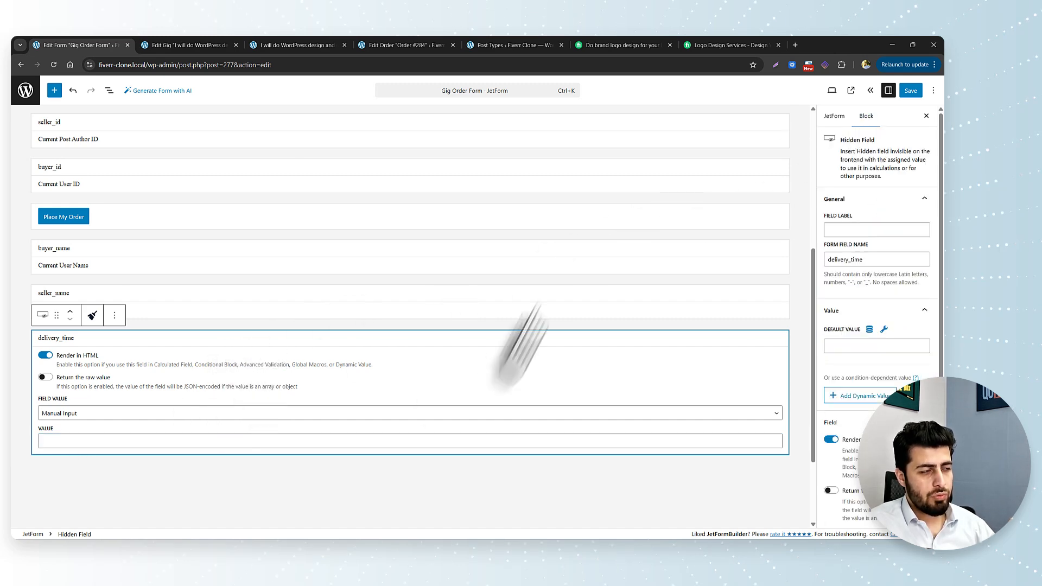
{"action": "scroll", "coordinate": [879, 315], "scroll_direction": "down", "scroll_amount": 1}
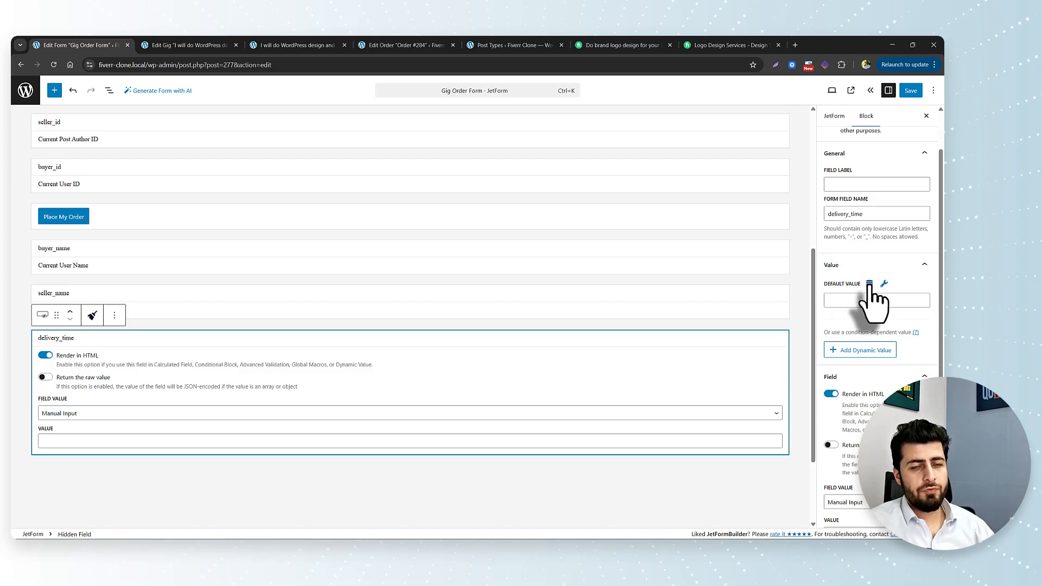
{"action": "left_click", "coordinate": [870, 284]}
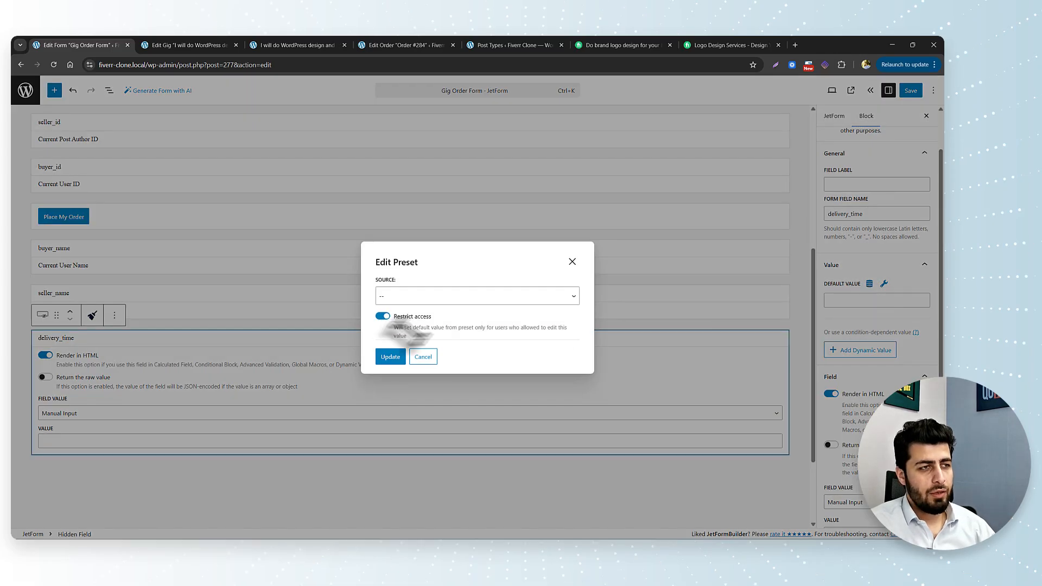
{"action": "left_click", "coordinate": [392, 296]}
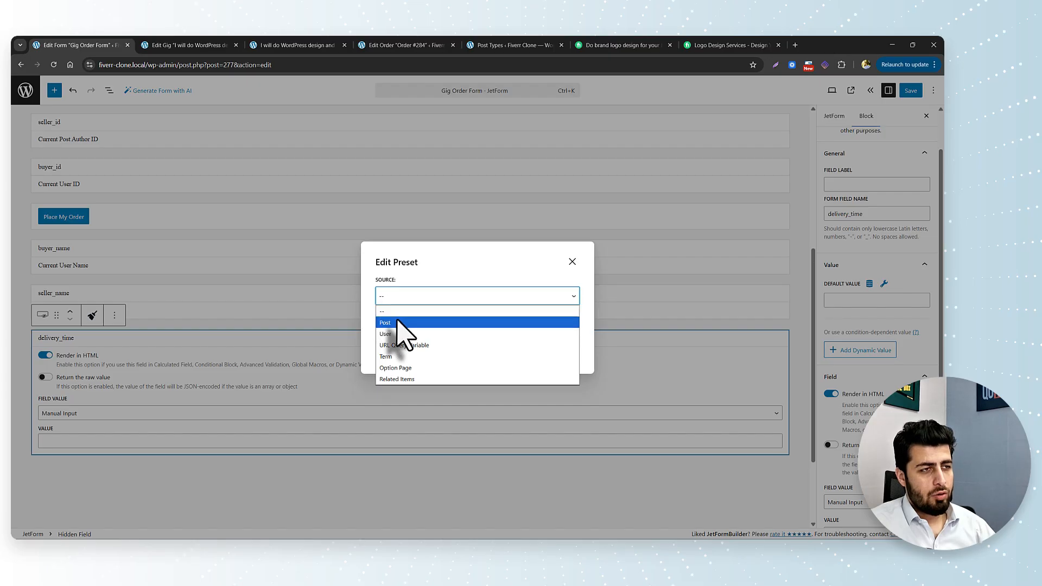
{"action": "left_click", "coordinate": [404, 320]}
{"action": "left_click", "coordinate": [402, 297]}
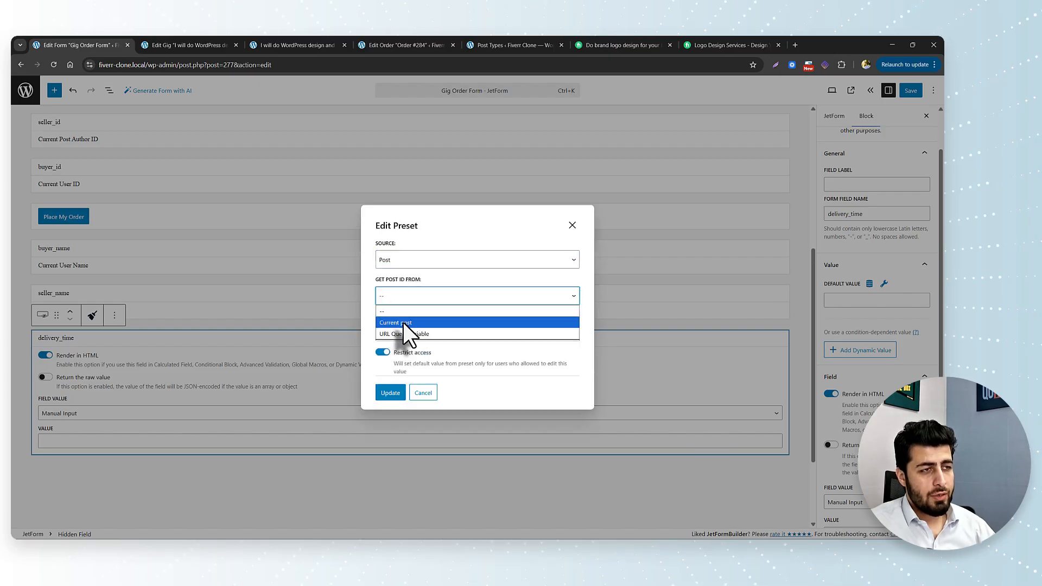
{"action": "left_click", "coordinate": [403, 324]}
{"action": "left_click", "coordinate": [402, 332]}
{"action": "left_click", "coordinate": [418, 459]}
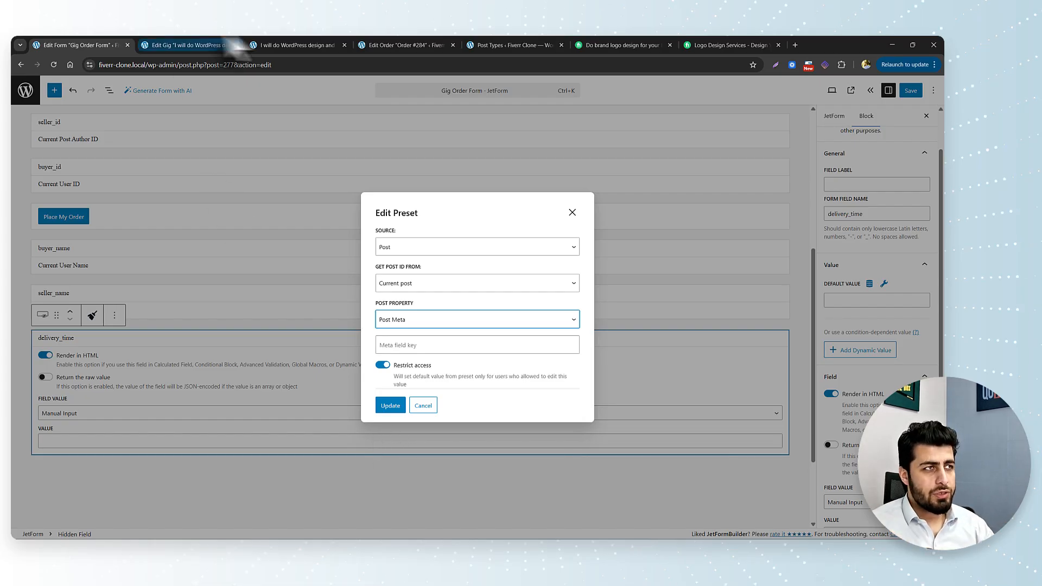
Look up the gig's pricing meta fields, set the delivery_time preset's meta field key to basic_tier_price and update the preset
{"action": "left_click", "coordinate": [279, 45]}
{"action": "scroll", "coordinate": [331, 339], "scroll_direction": "down", "scroll_amount": 6}
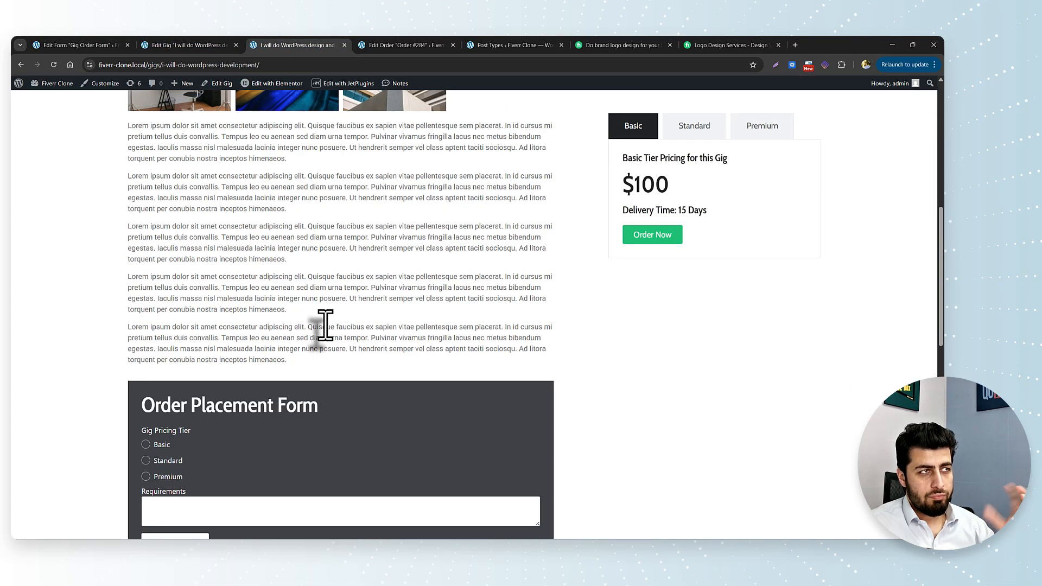
{"action": "scroll", "coordinate": [325, 326], "scroll_direction": "up", "scroll_amount": 3}
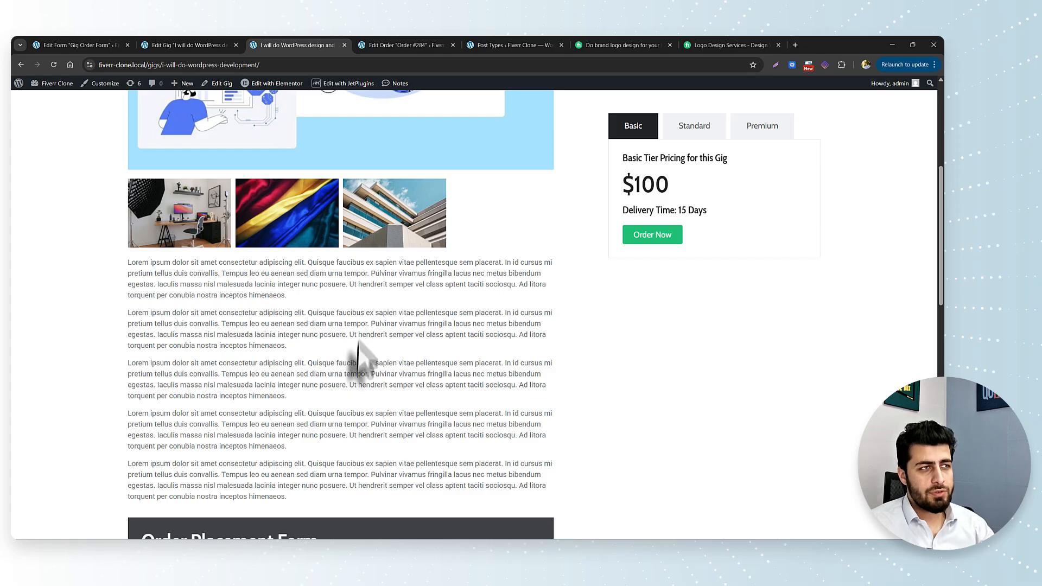
{"action": "left_click", "coordinate": [77, 45]}
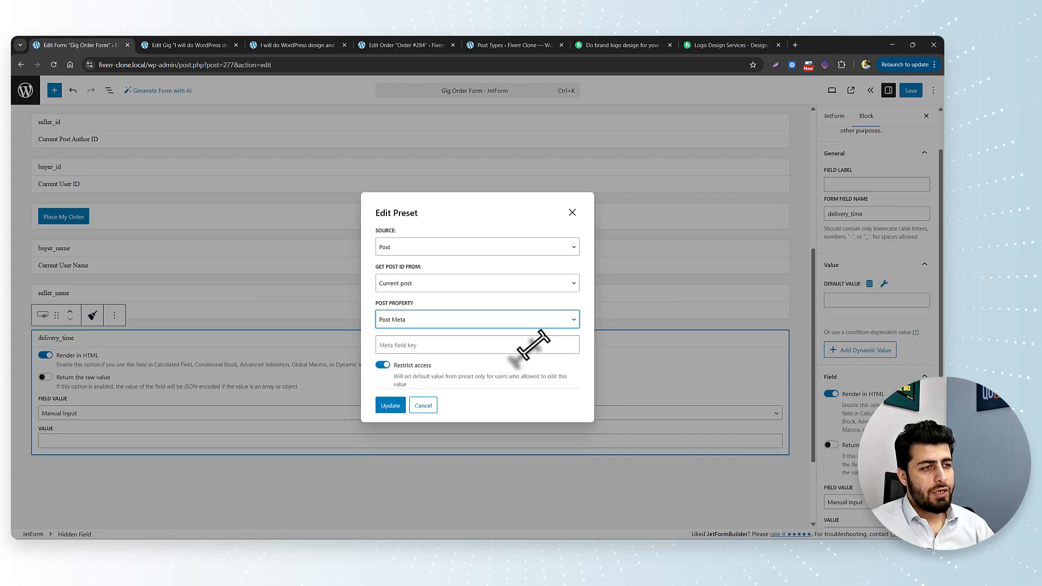
{"action": "left_click", "coordinate": [453, 345]}
{"action": "left_click", "coordinate": [187, 44]}
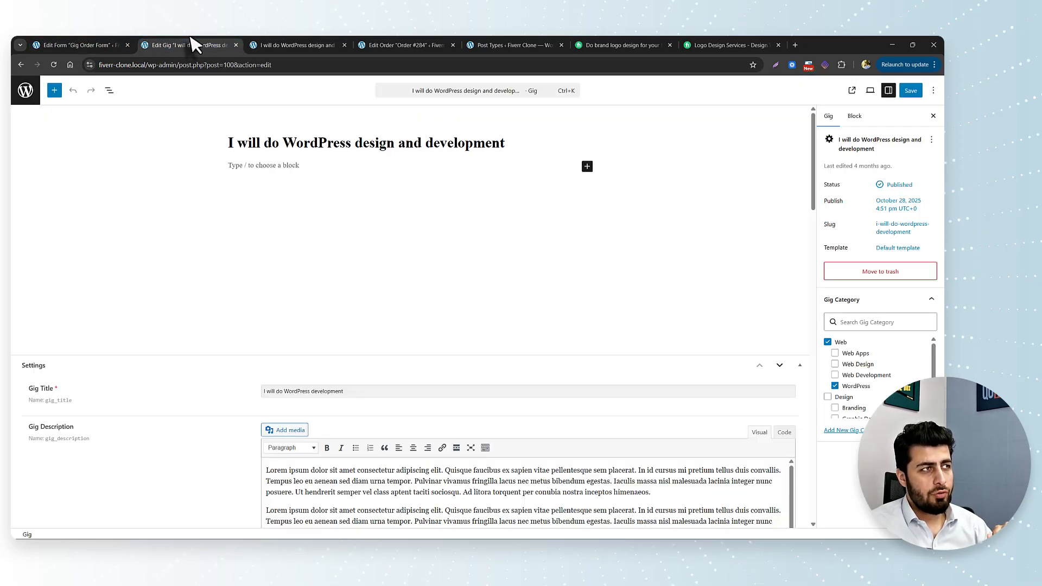
{"action": "scroll", "coordinate": [147, 353], "scroll_direction": "down", "scroll_amount": 15}
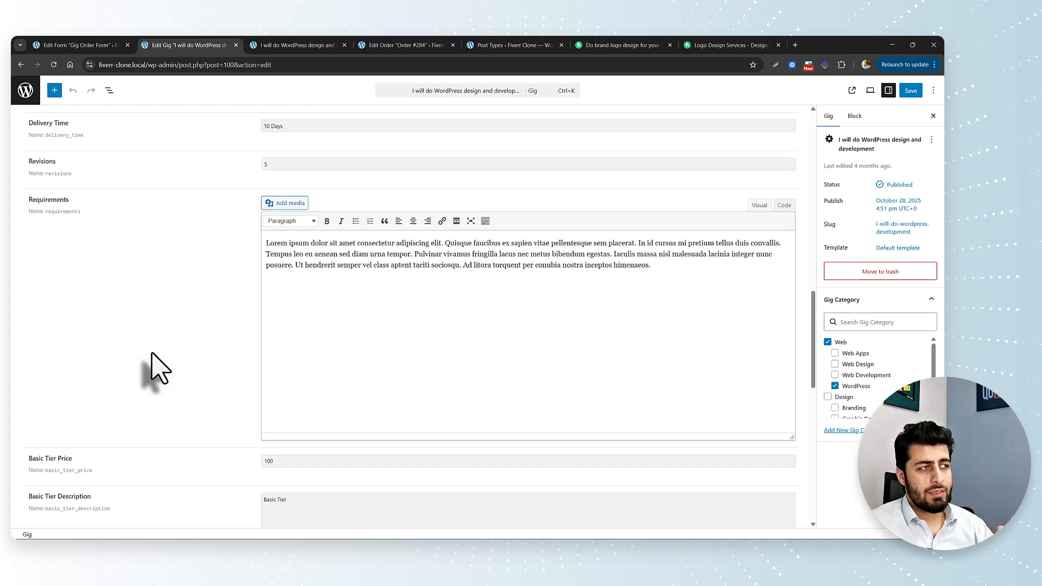
{"action": "scroll", "coordinate": [159, 370], "scroll_direction": "down", "scroll_amount": 1}
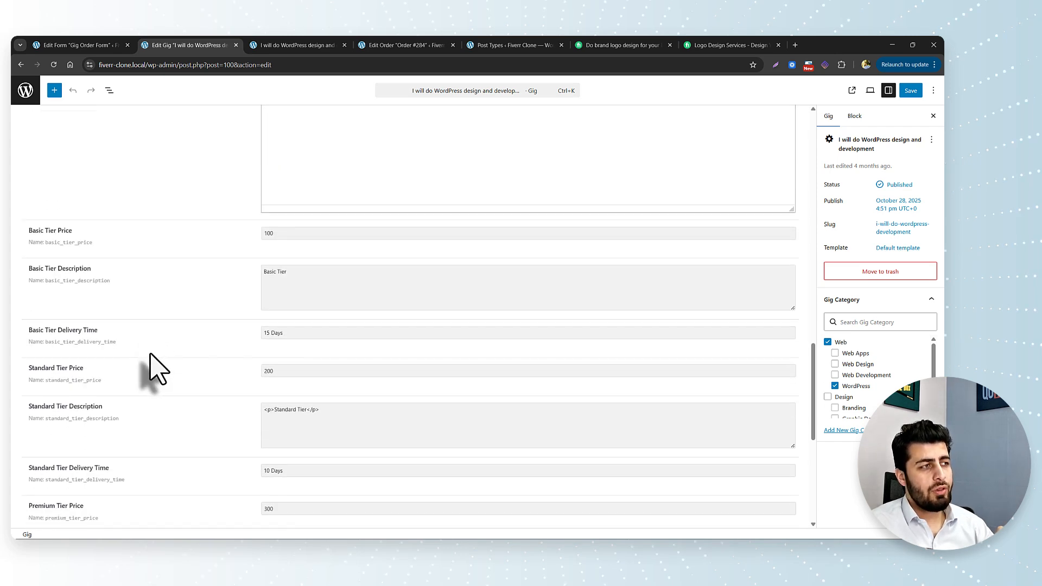
{"action": "scroll", "coordinate": [158, 370], "scroll_direction": "down", "scroll_amount": 1}
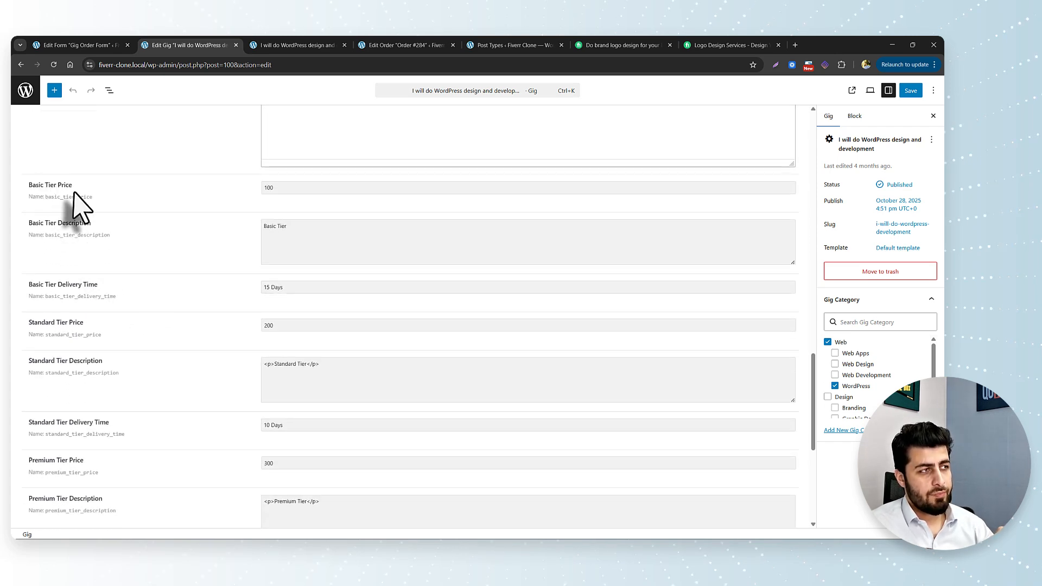
{"action": "left_click", "coordinate": [76, 45]}
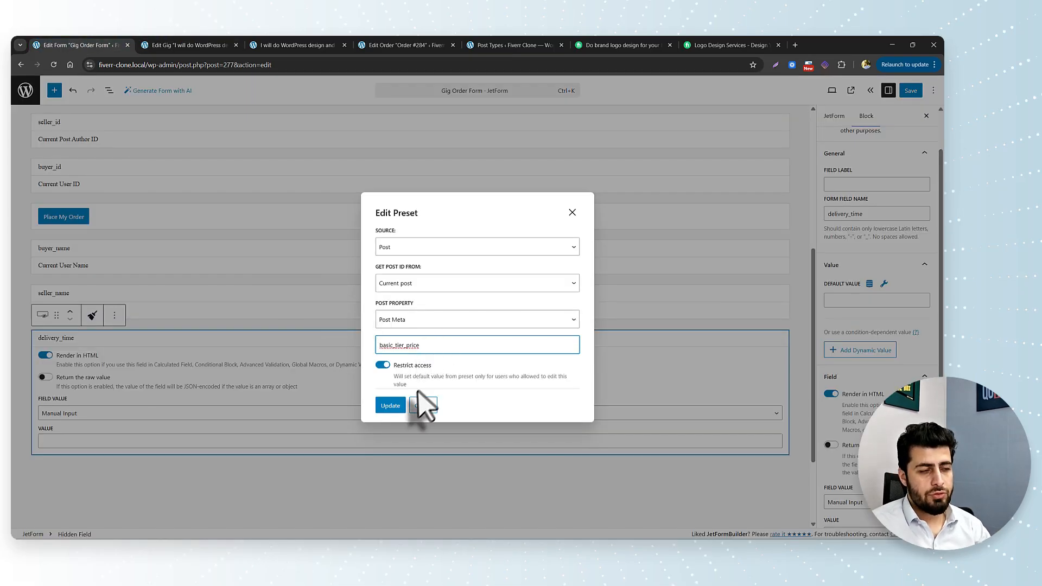
{"action": "left_click", "coordinate": [390, 405]}
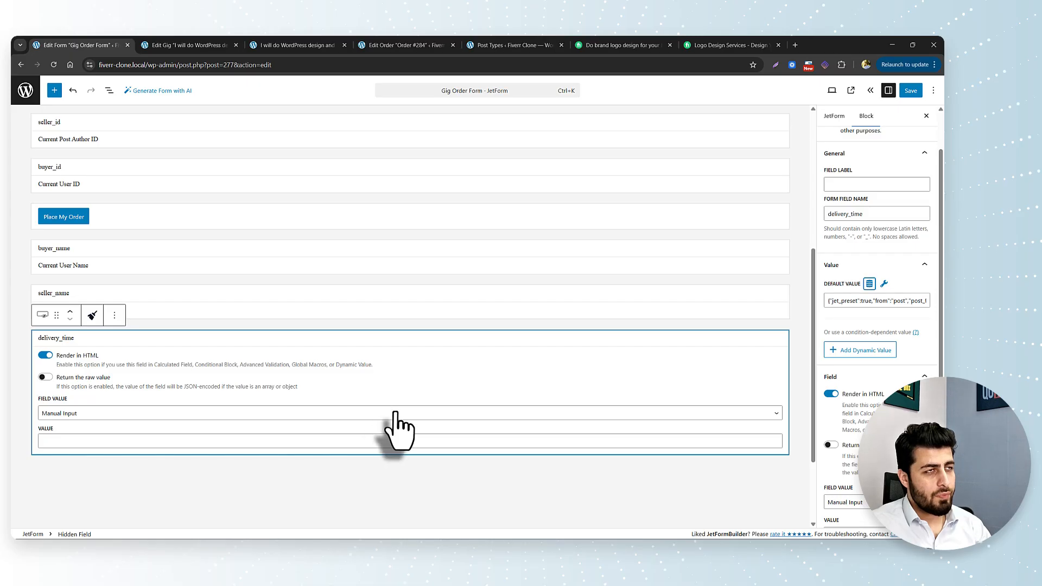
Check Order #284's meta fields and map delivery_time to Post Meta with the key order_value in the Insert/Update Post action
{"action": "left_click", "coordinate": [430, 44]}
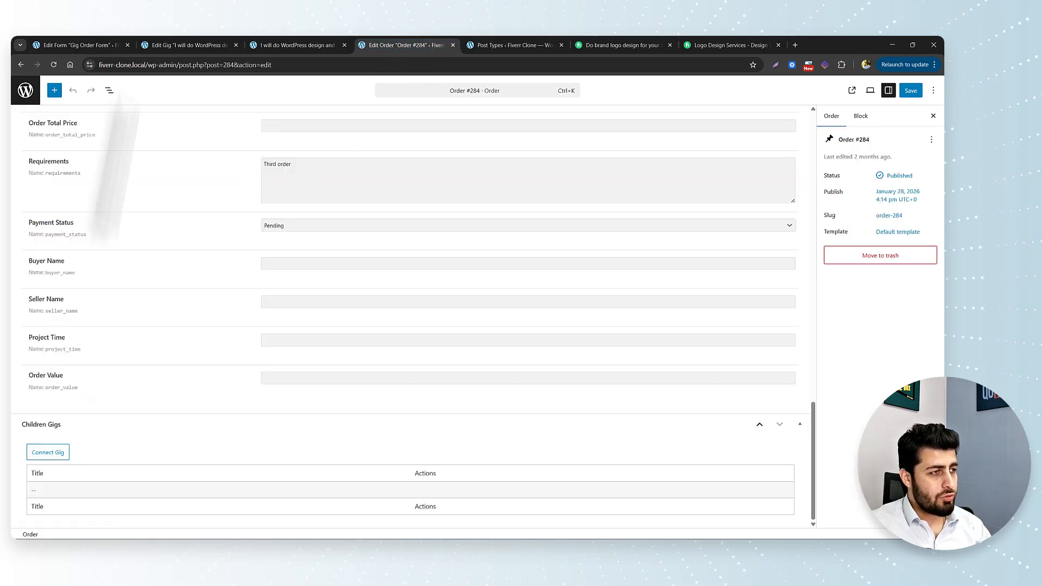
{"action": "left_click", "coordinate": [90, 44]}
{"action": "scroll", "coordinate": [852, 206], "scroll_direction": "up", "scroll_amount": 2}
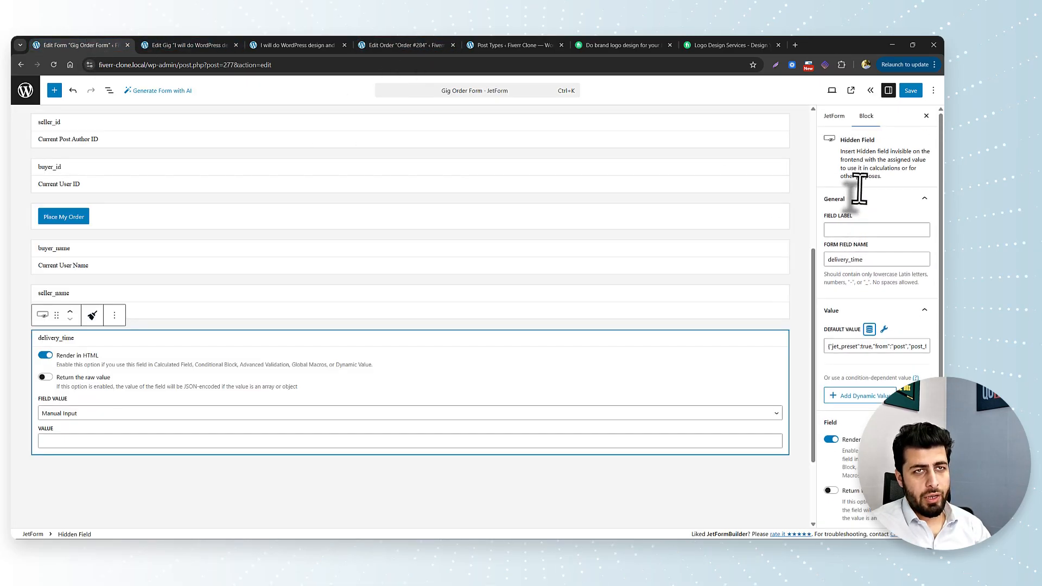
{"action": "left_click", "coordinate": [834, 116]}
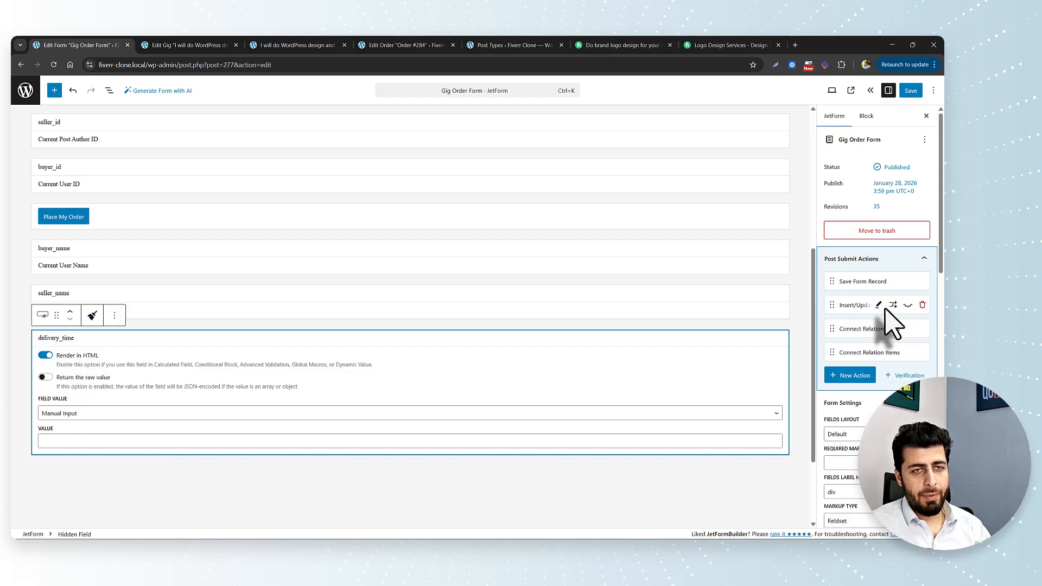
{"action": "left_click", "coordinate": [890, 305]}
{"action": "scroll", "coordinate": [483, 395], "scroll_direction": "down", "scroll_amount": 8}
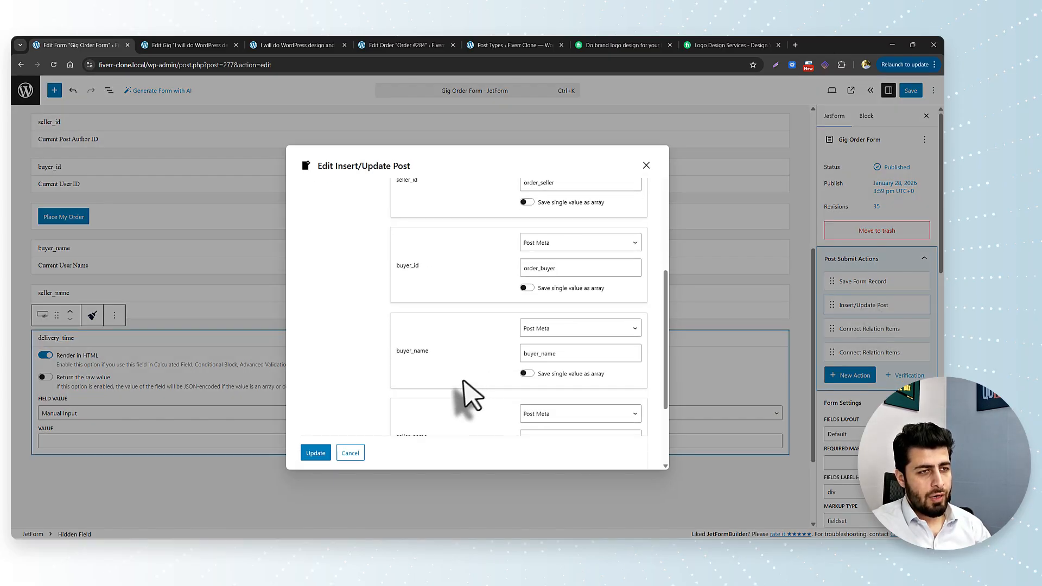
{"action": "left_click", "coordinate": [537, 379]}
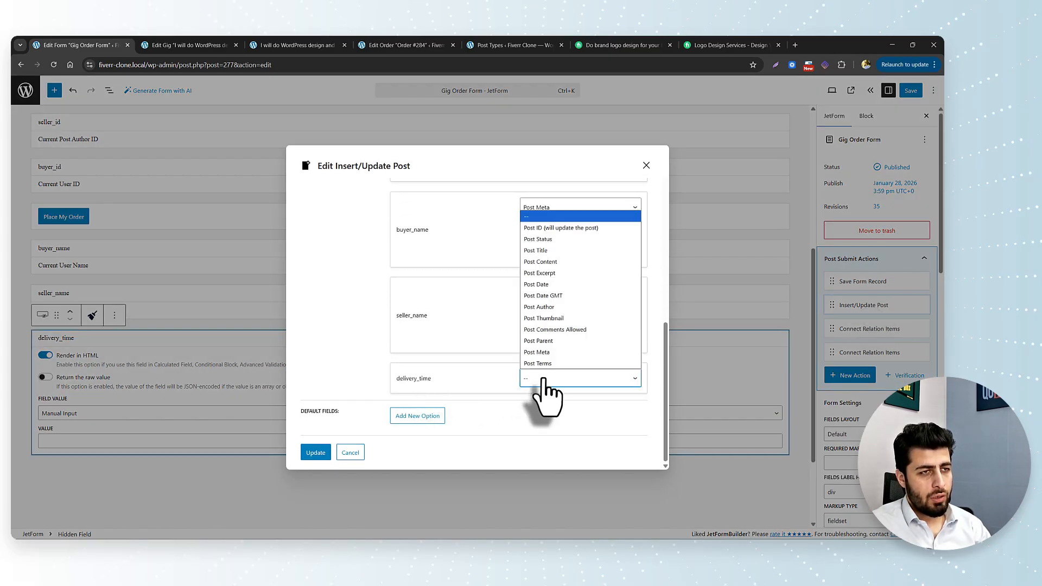
{"action": "left_click", "coordinate": [546, 355]}
{"action": "left_click", "coordinate": [549, 399]}
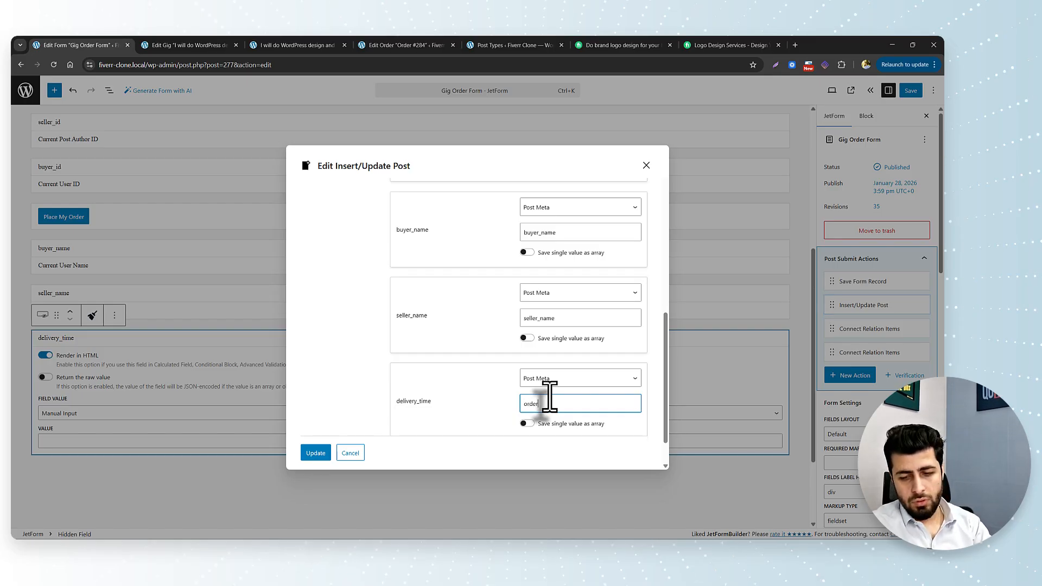
{"action": "scroll", "coordinate": [550, 399], "scroll_direction": "down", "scroll_amount": 1}
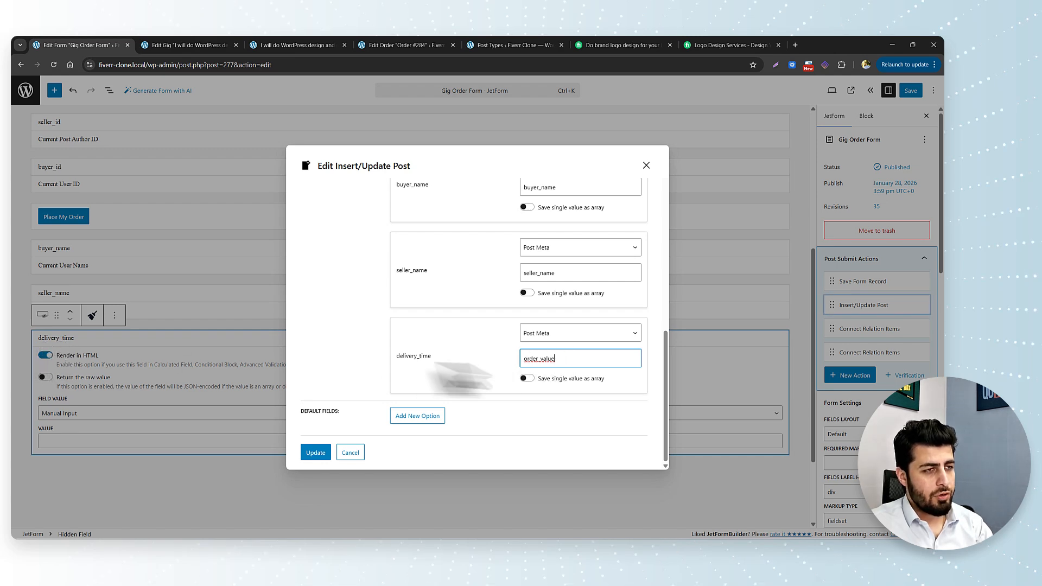
Copy the gig's basic_tier_delivery_time key and use it as the meta key in the delivery_time mapping
{"action": "left_click", "coordinate": [229, 44]}
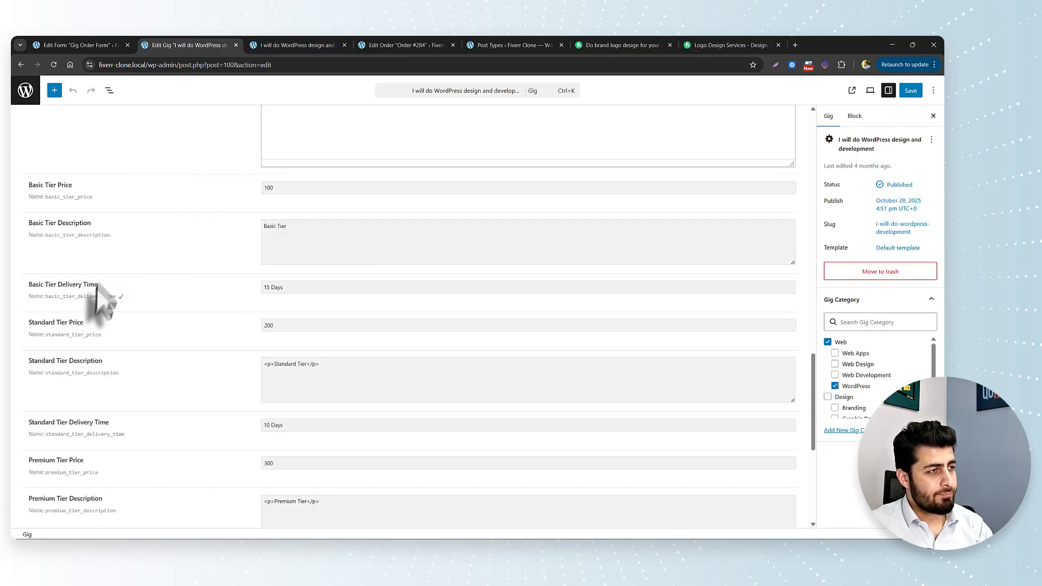
{"action": "left_click", "coordinate": [103, 45]}
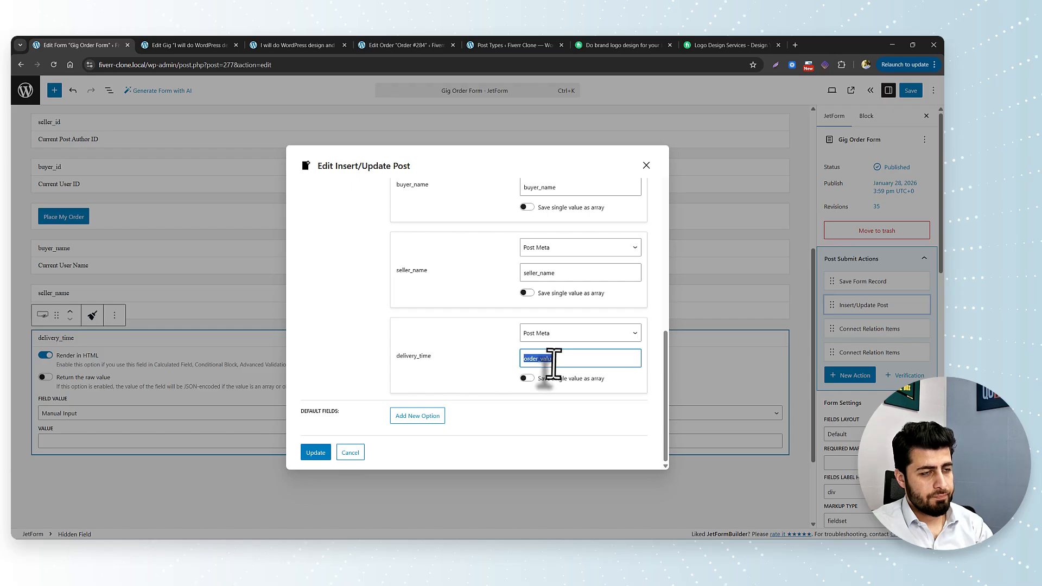
{"action": "type", "text": "basic_tier_delivery_time"}
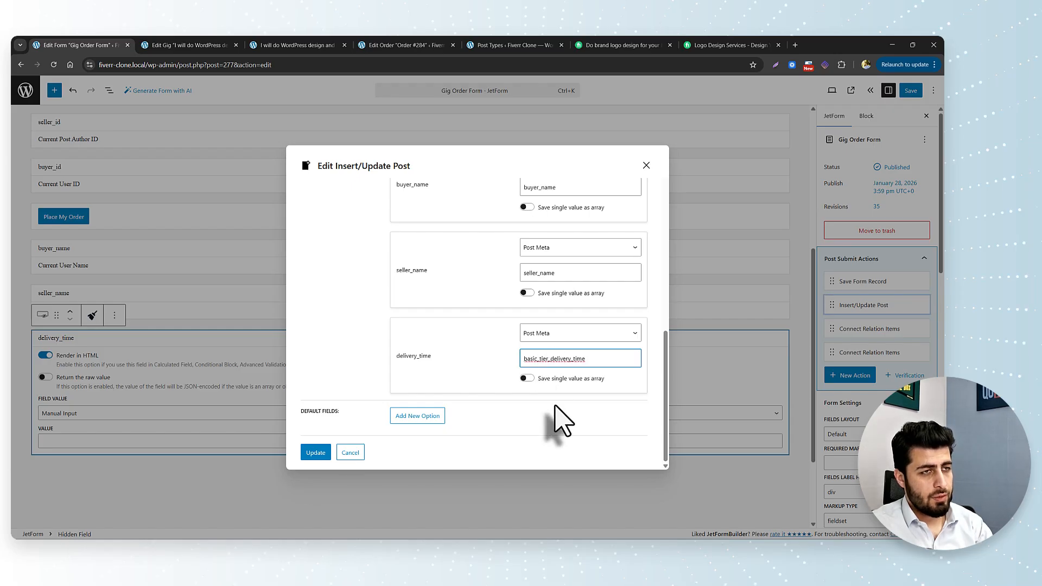
Map delivery_time to the order's project_time meta key and update the Insert/Update Post action
{"action": "left_click", "coordinate": [421, 43]}
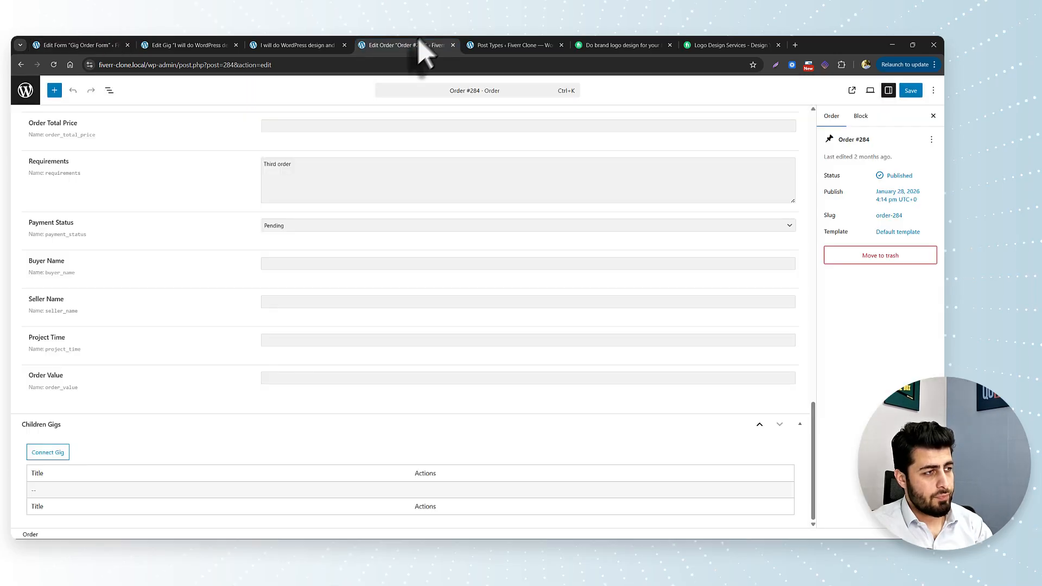
{"action": "left_click", "coordinate": [81, 45]}
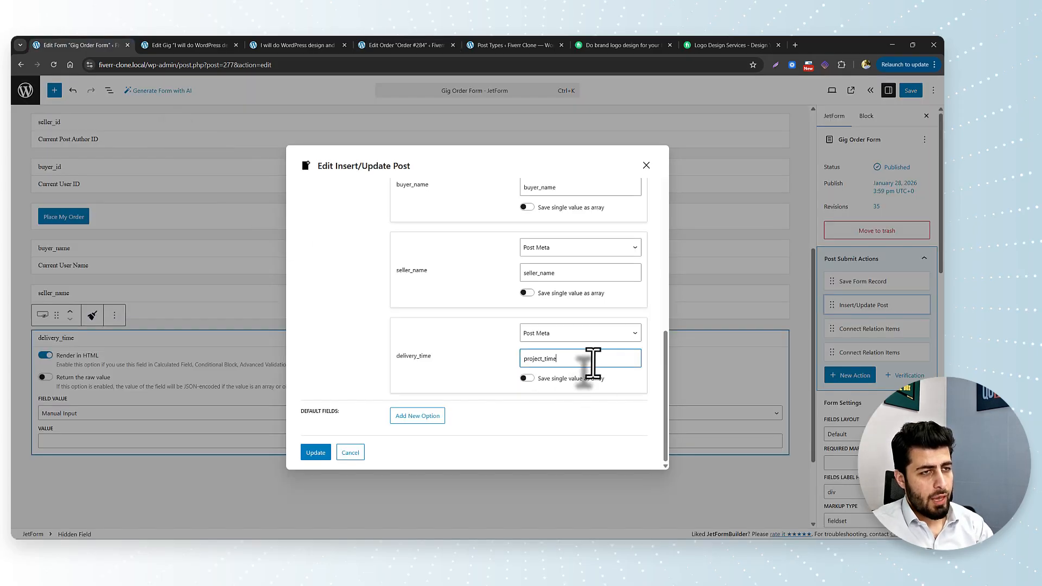
{"action": "left_click", "coordinate": [315, 452]}
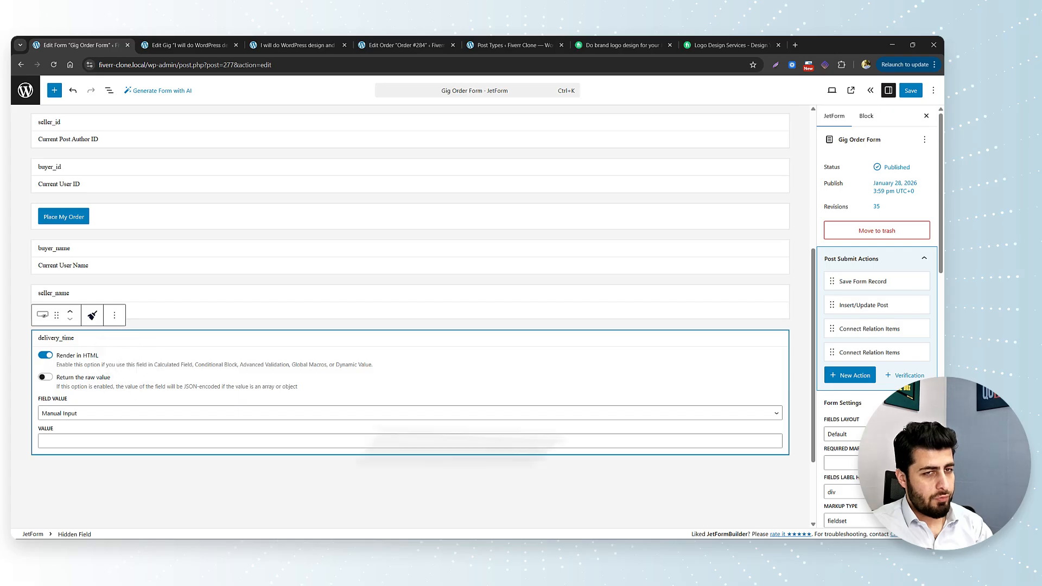
Change the meta field key in the delivery_time field's default value preset to basic_tier_delivery_time and update the preset
{"action": "left_click", "coordinate": [866, 116]}
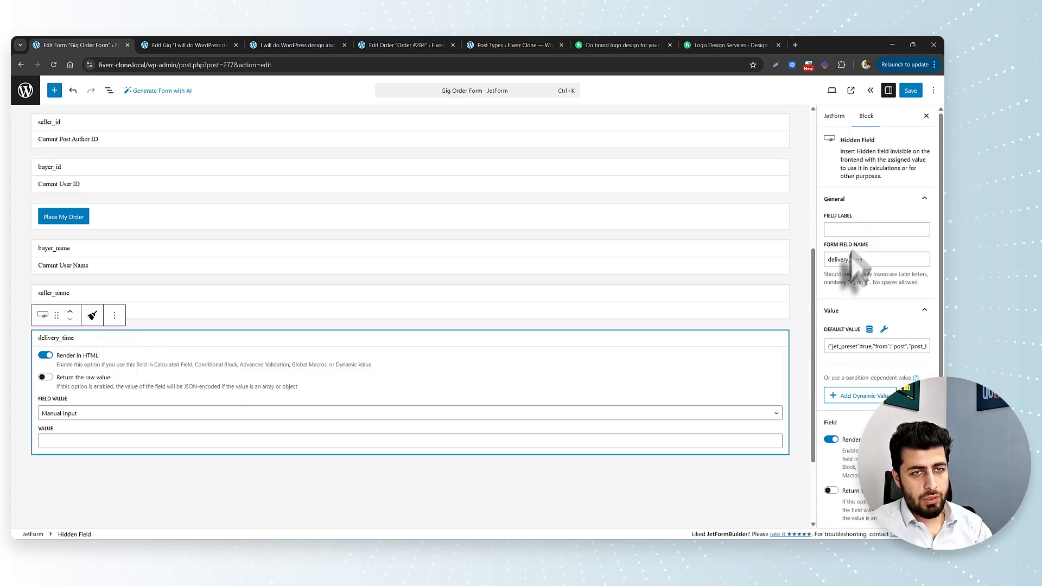
{"action": "left_click", "coordinate": [869, 329]}
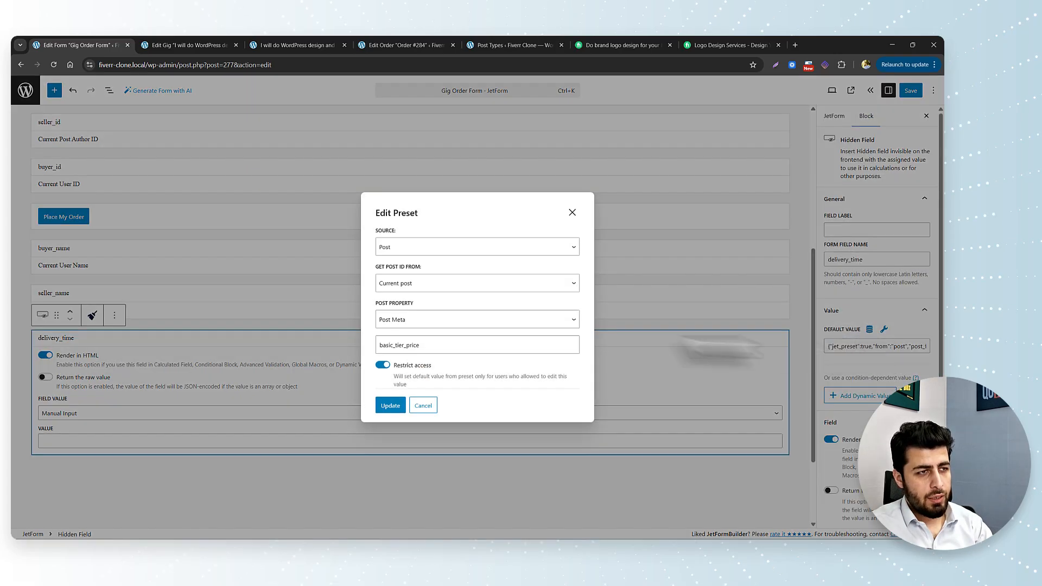
{"action": "double_click", "coordinate": [414, 345]}
{"action": "key", "text": "super+v"}
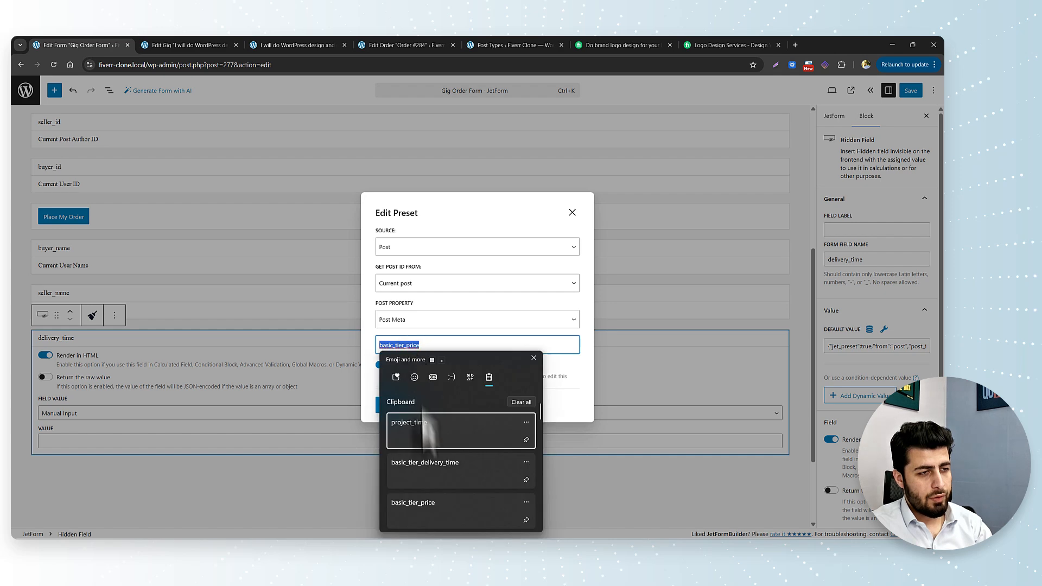
{"action": "left_click", "coordinate": [426, 467]}
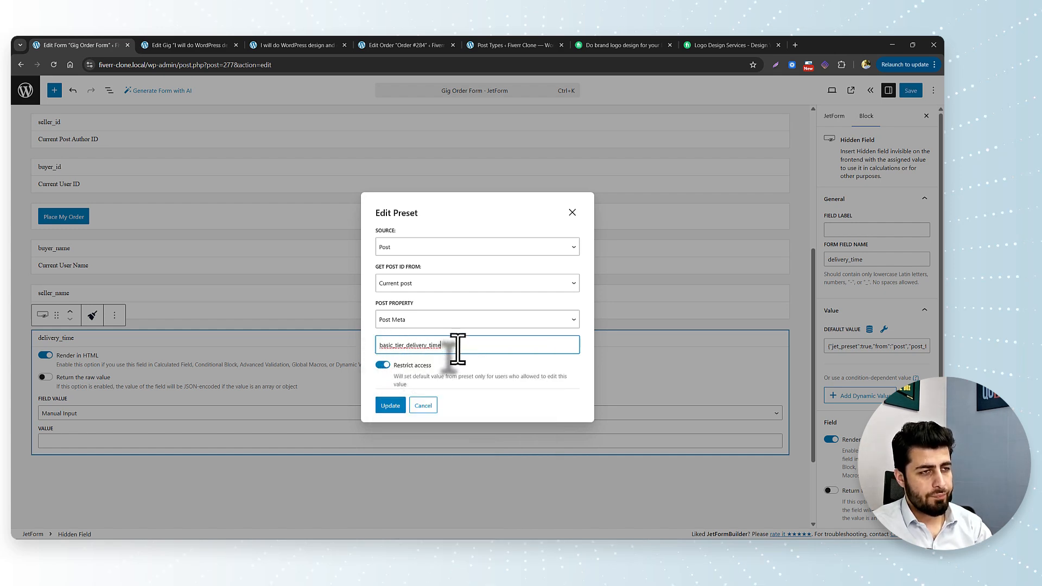
{"action": "left_click", "coordinate": [389, 406]}
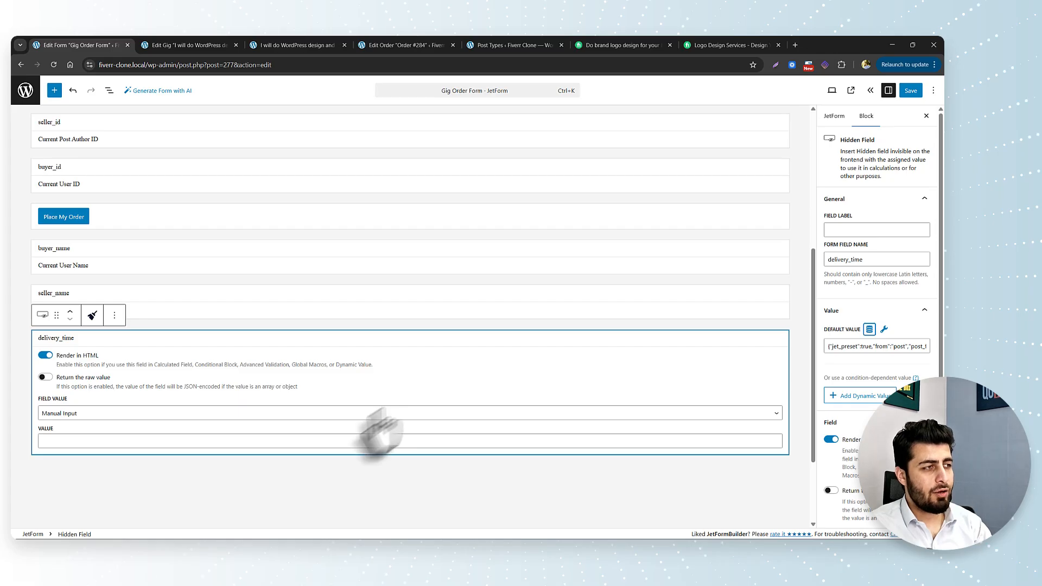
Add a hidden field named order_value below delivery_time and set its field value to Manual Input
{"action": "left_click", "coordinate": [160, 470]}
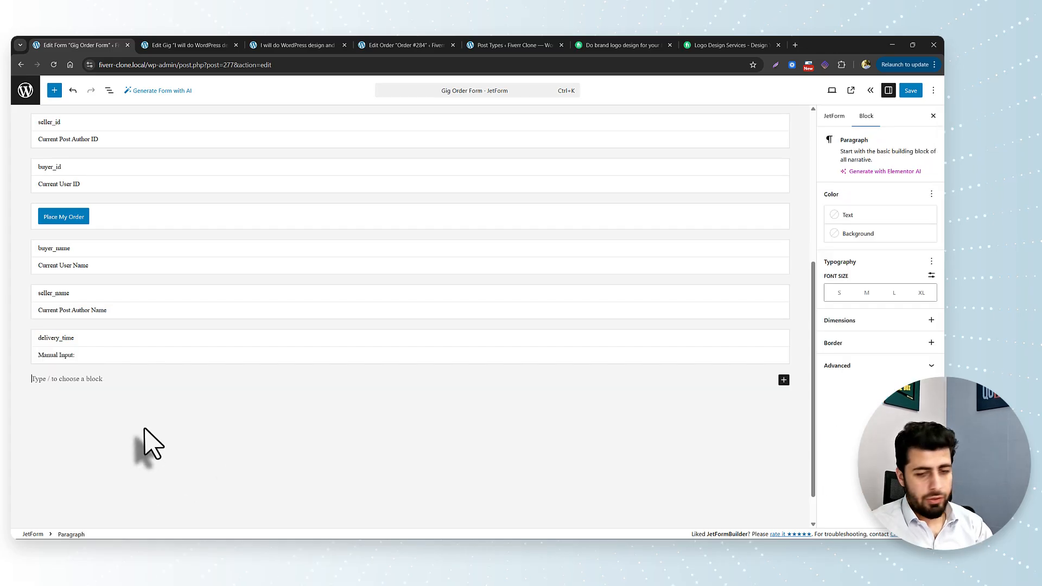
{"action": "type", "text": "/hid"}
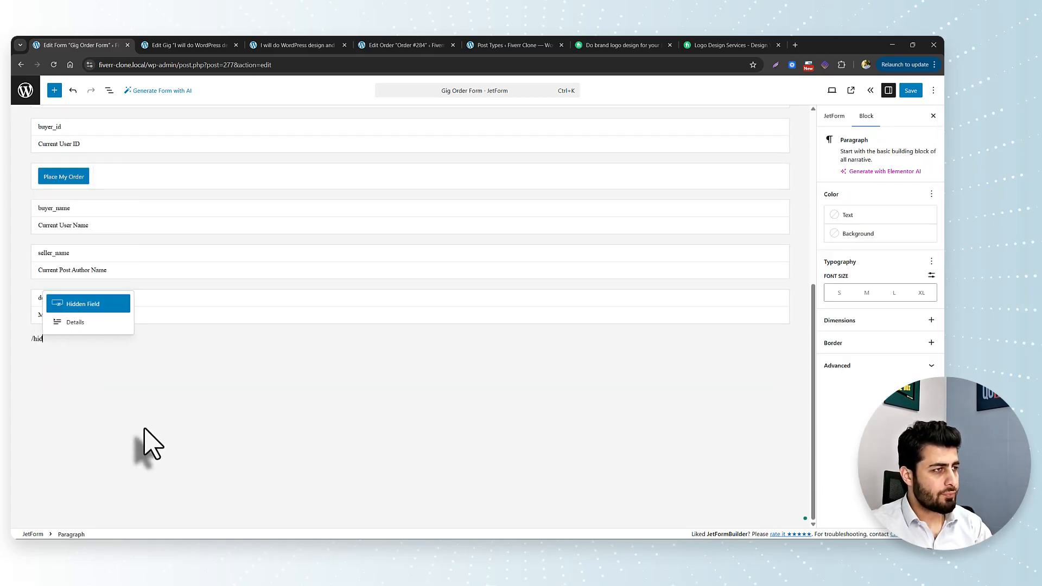
{"action": "key", "text": "Return"}
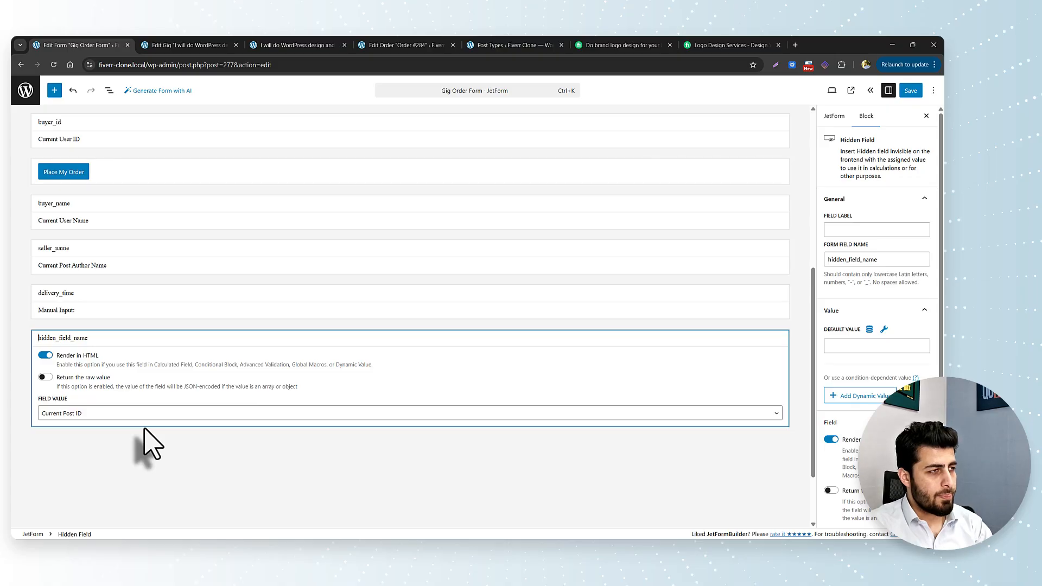
{"action": "key", "text": "ctrl+a"}
{"action": "type", "text": "orde"}
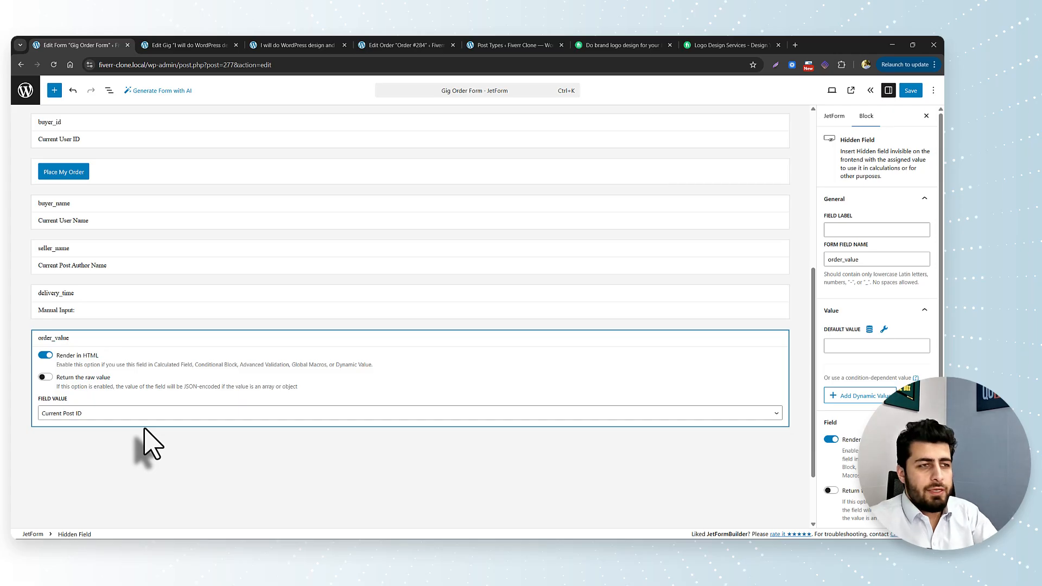
{"action": "left_click", "coordinate": [147, 414]}
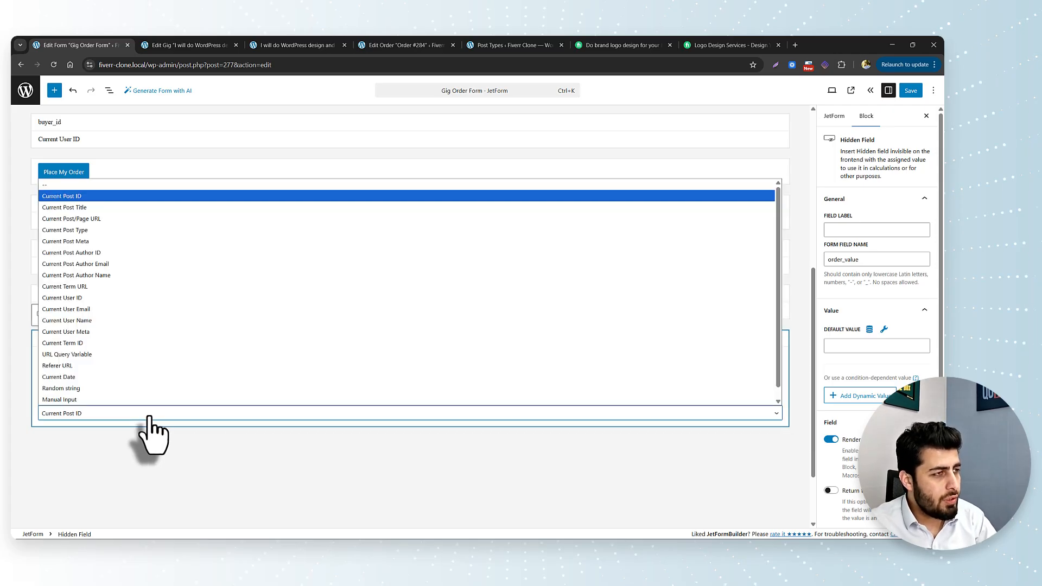
{"action": "scroll", "coordinate": [139, 358], "scroll_direction": "down", "scroll_amount": 1}
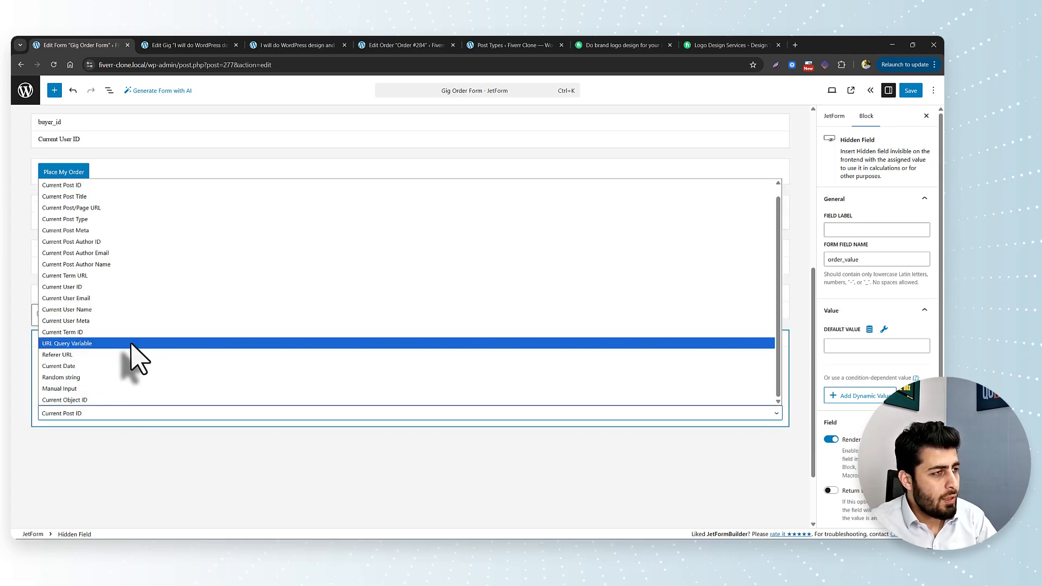
{"action": "left_click", "coordinate": [121, 388]}
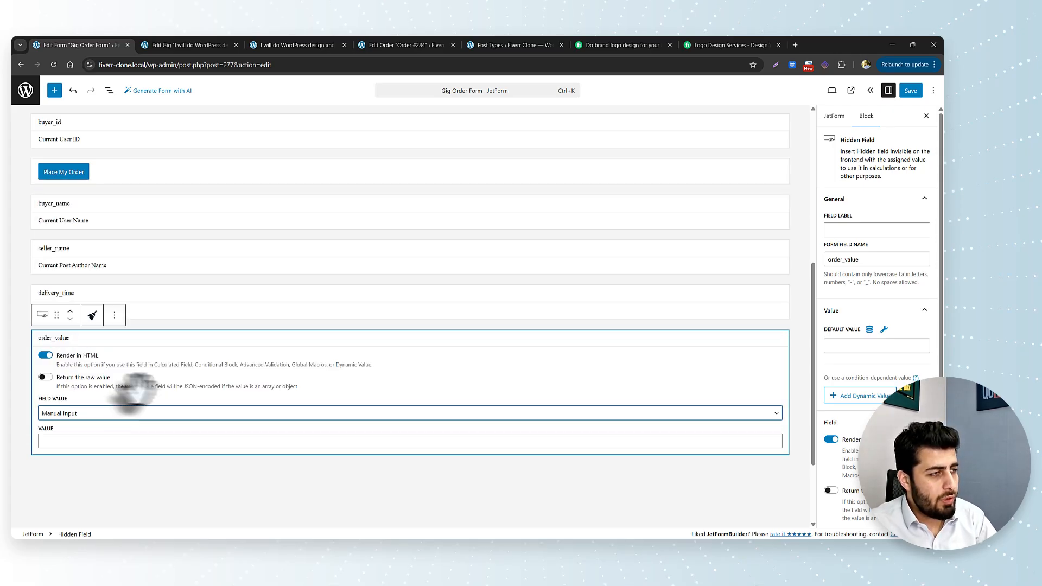
Set the order_value field's default value preset to source Post, post ID from Current post, and property Post Meta
{"action": "left_click", "coordinate": [869, 330]}
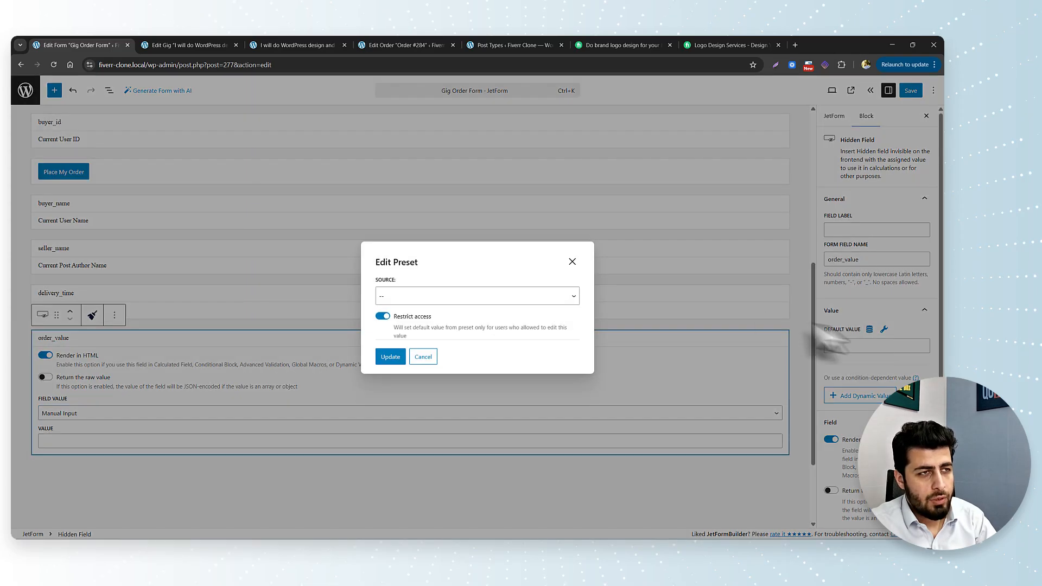
{"action": "left_click", "coordinate": [465, 296]}
{"action": "left_click", "coordinate": [411, 322]}
{"action": "left_click", "coordinate": [409, 295]}
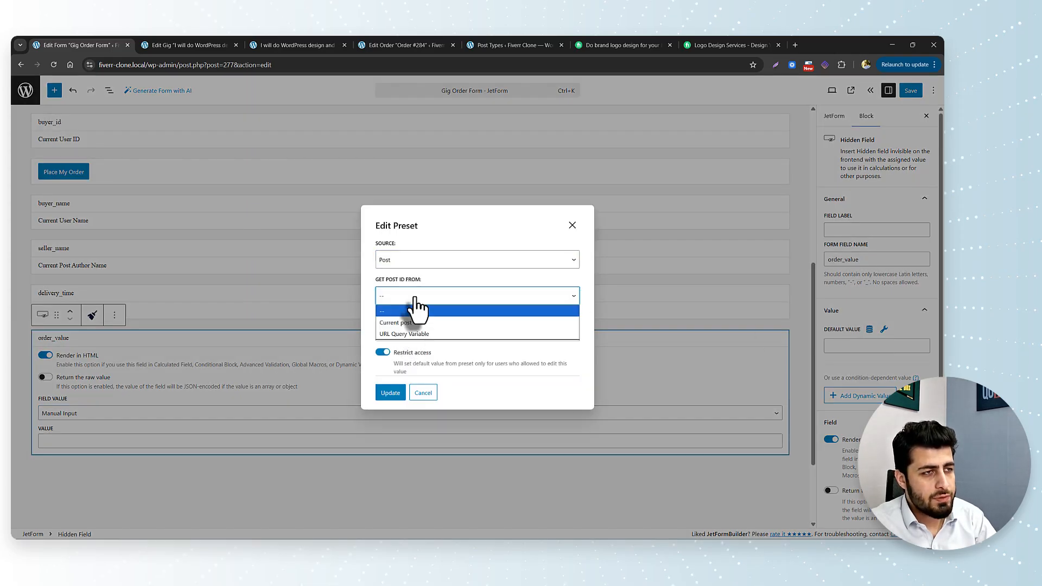
{"action": "left_click", "coordinate": [407, 321]}
{"action": "left_click", "coordinate": [407, 333]}
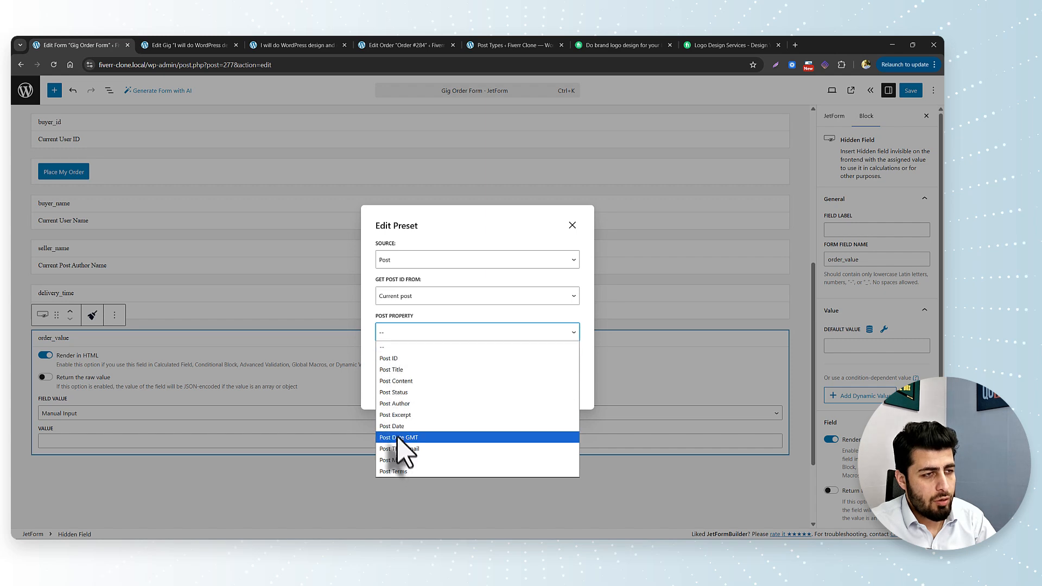
{"action": "left_click", "coordinate": [407, 475]}
{"action": "left_click", "coordinate": [402, 345]}
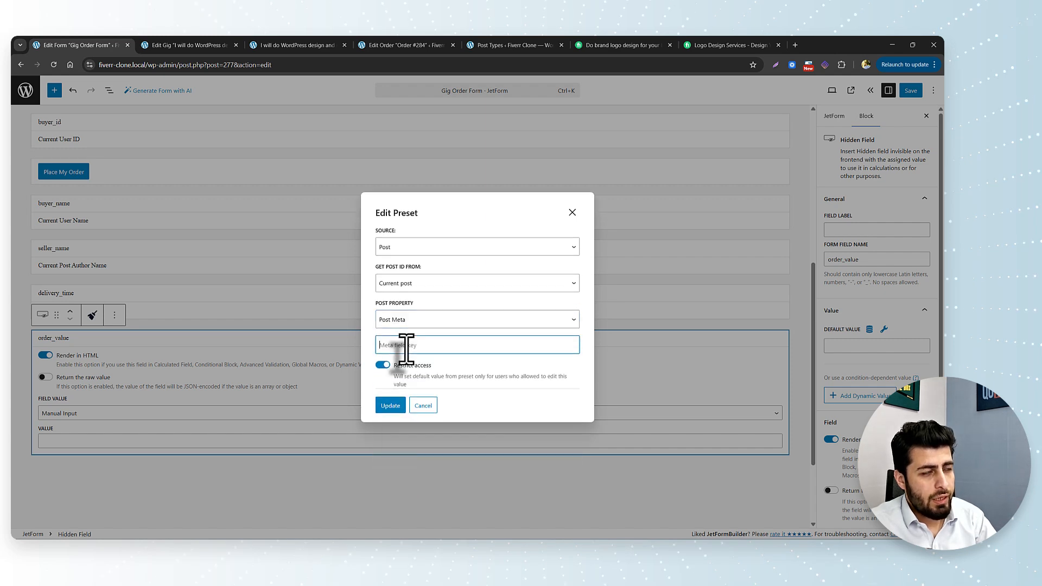
Look up the basic tier price key in the gig's meta fields, enter basic_tier_price as the preset's meta field key, and update the preset
{"action": "left_click", "coordinate": [304, 46]}
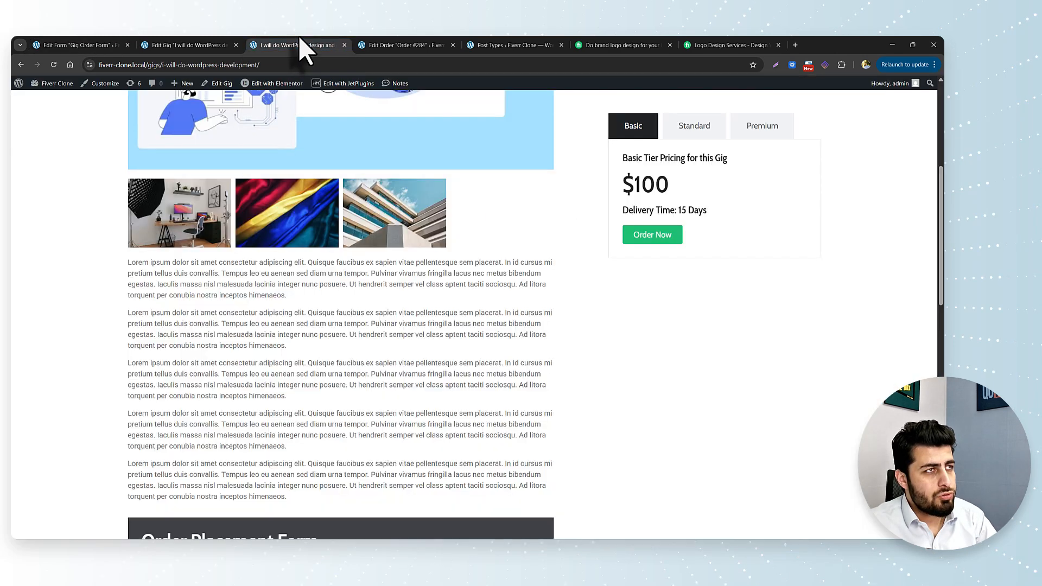
{"action": "left_click", "coordinate": [213, 45]}
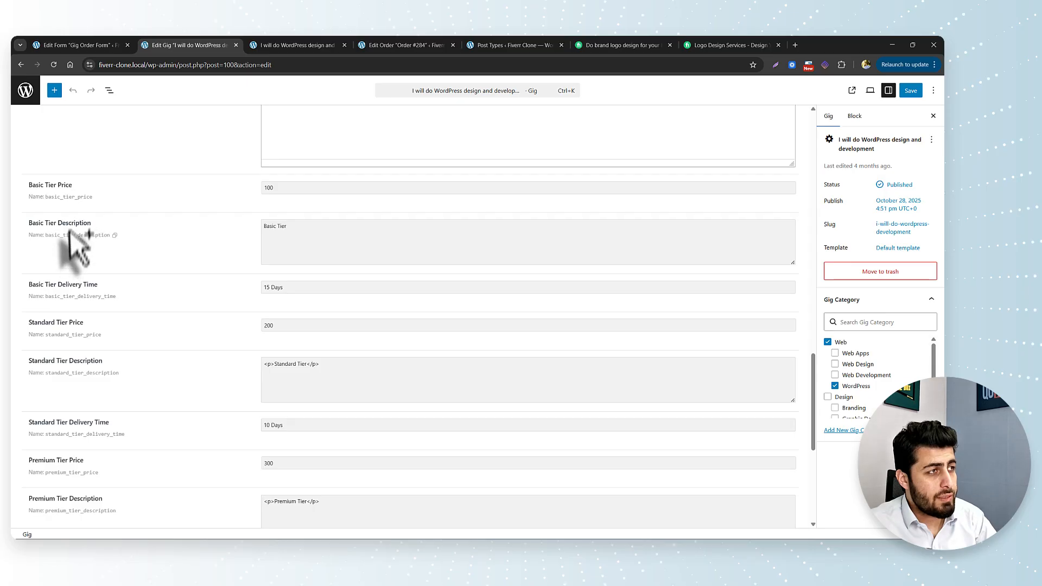
{"action": "left_click", "coordinate": [68, 48]}
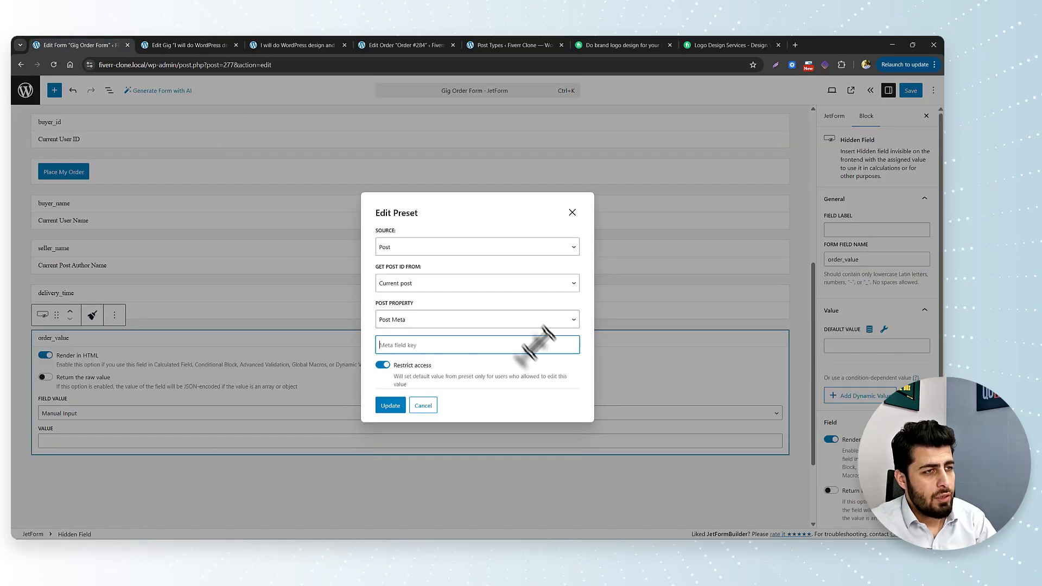
{"action": "type", "text": "basic_tier_price"}
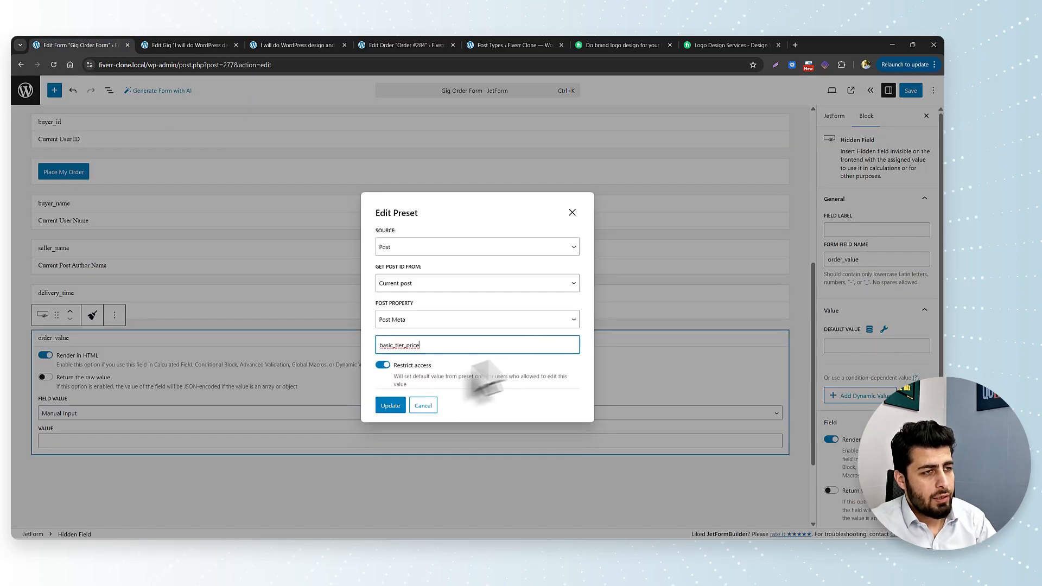
{"action": "left_click", "coordinate": [390, 407]}
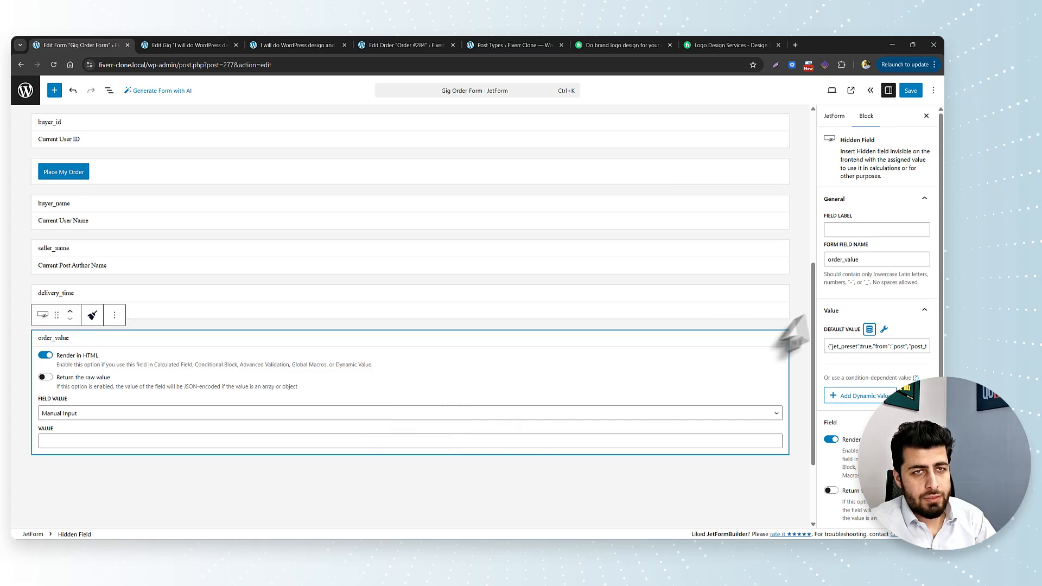
Map the order_value form field to Post Meta in the Insert/Update Post action
{"action": "left_click", "coordinate": [833, 116]}
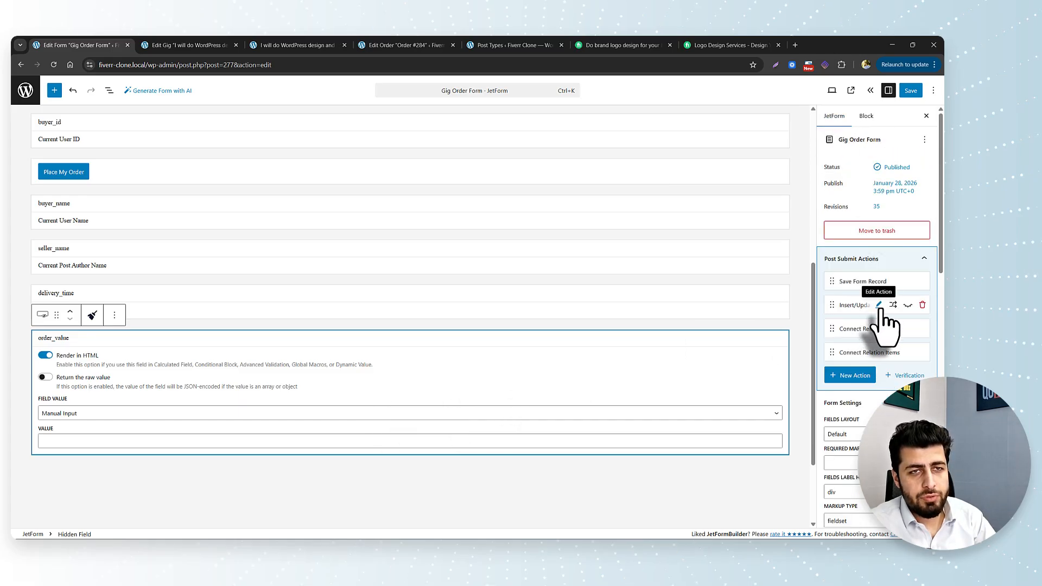
{"action": "left_click", "coordinate": [878, 305]}
{"action": "scroll", "coordinate": [524, 366], "scroll_direction": "down", "scroll_amount": 10}
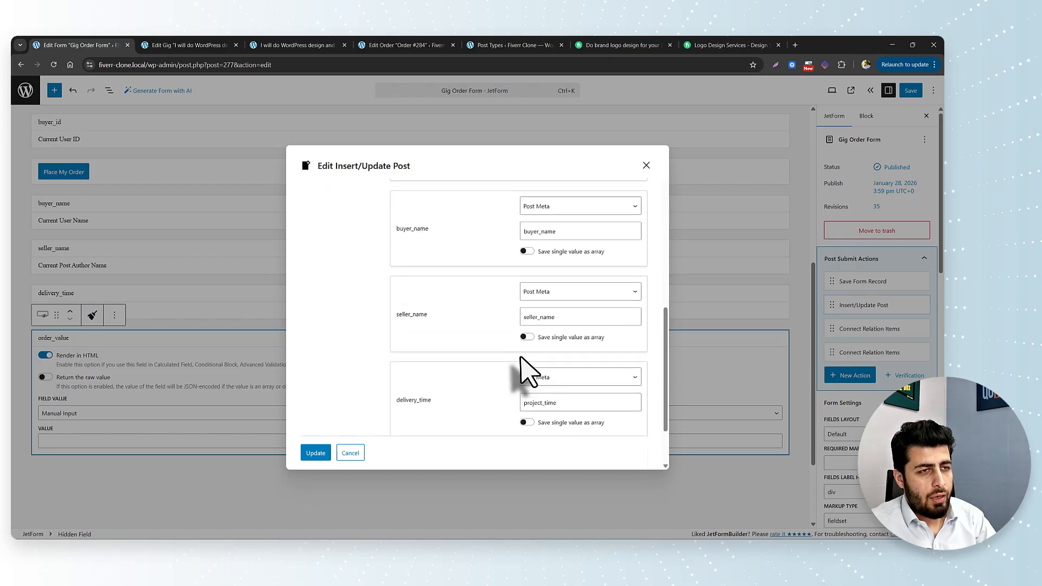
{"action": "left_click", "coordinate": [573, 381]}
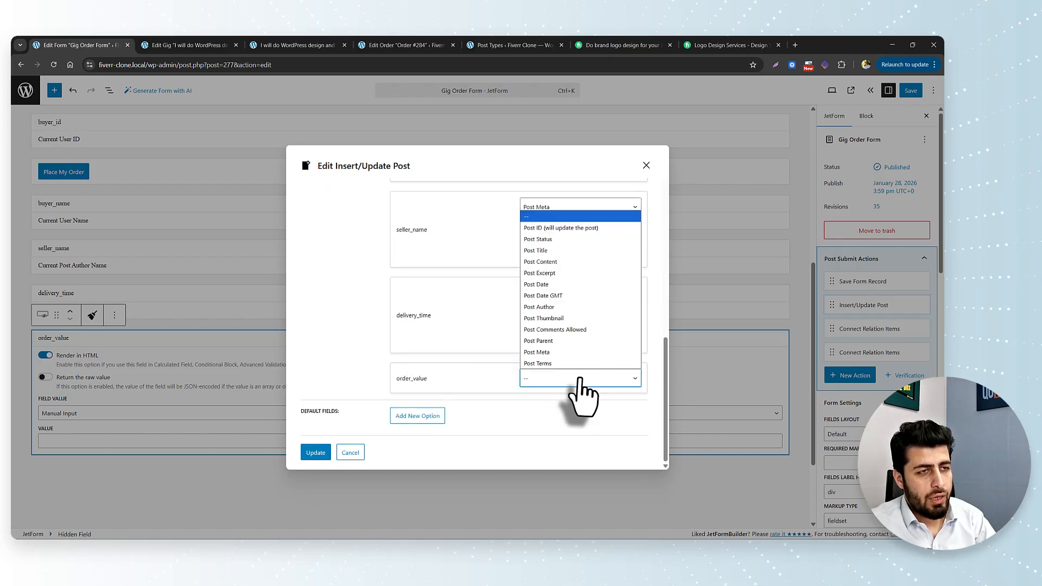
{"action": "left_click", "coordinate": [563, 352]}
Check the key name in Order #284's meta fields, enter order_value as the order_value mapping's meta key, and update the action
{"action": "left_click", "coordinate": [545, 403]}
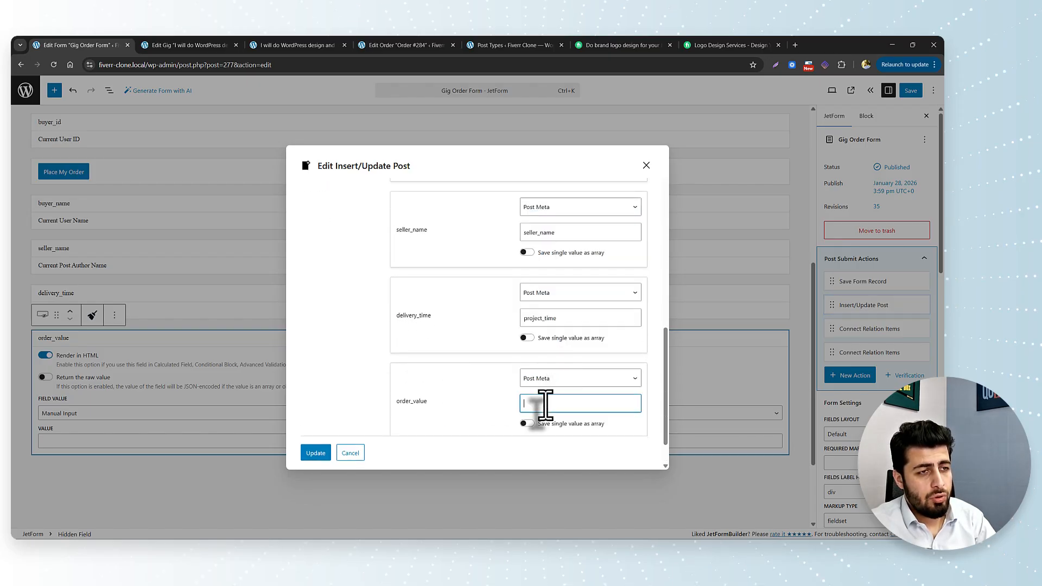
{"action": "scroll", "coordinate": [497, 380], "scroll_direction": "down", "scroll_amount": 1}
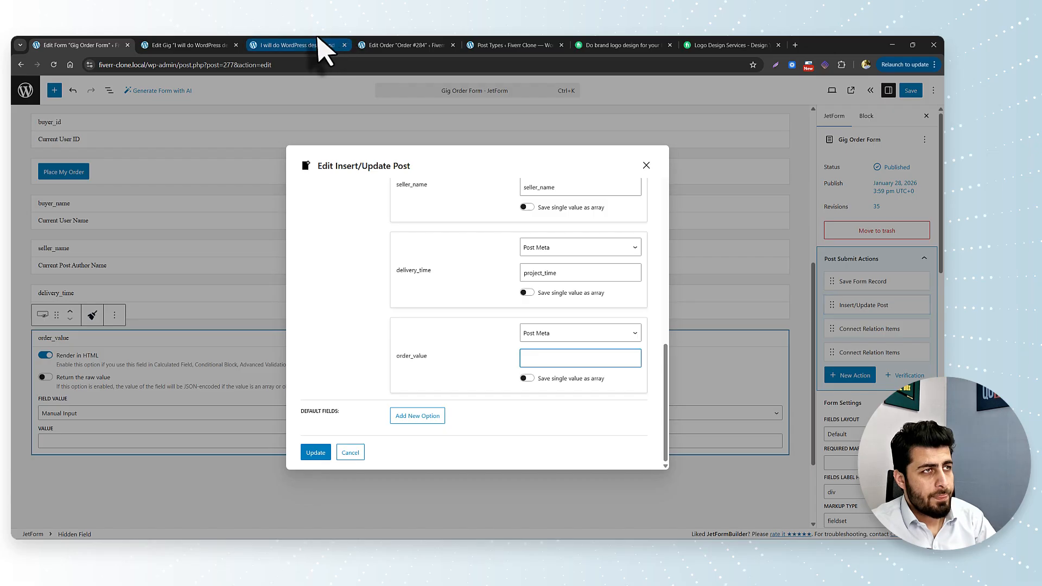
{"action": "left_click", "coordinate": [396, 45]}
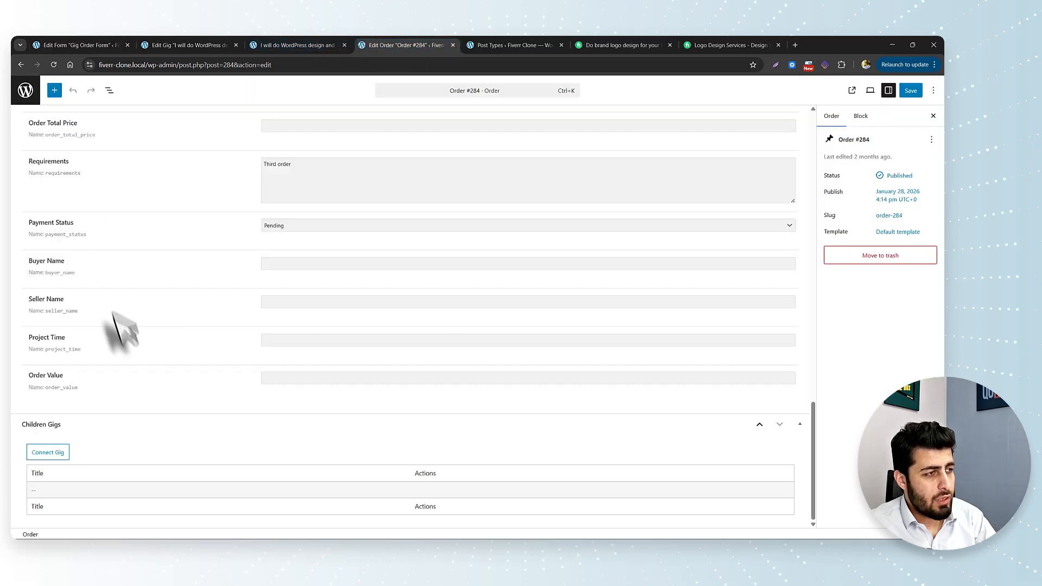
{"action": "left_click", "coordinate": [105, 43]}
{"action": "type", "text": "orde"}
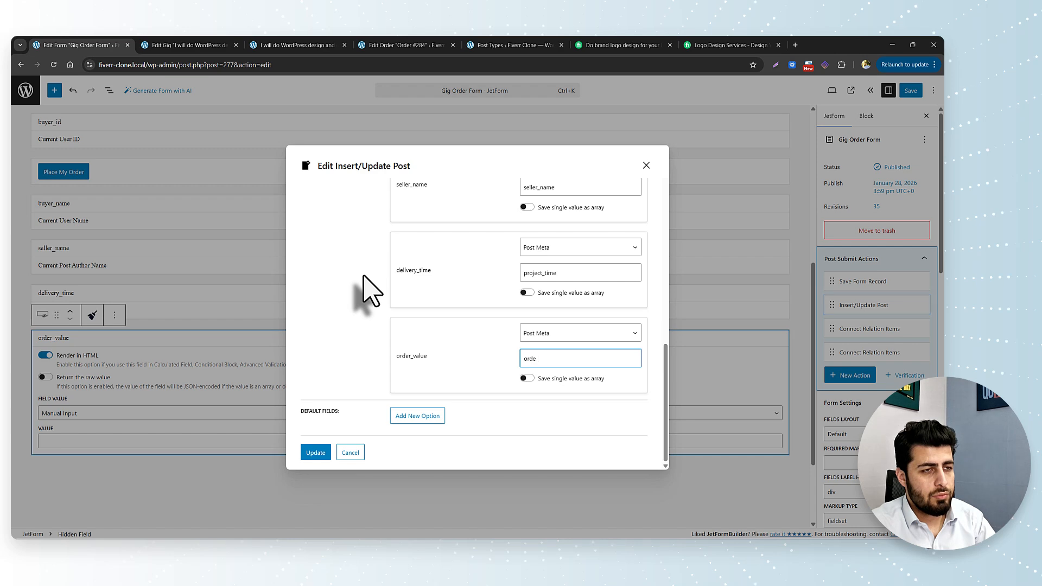
{"action": "type", "text": "r_value"}
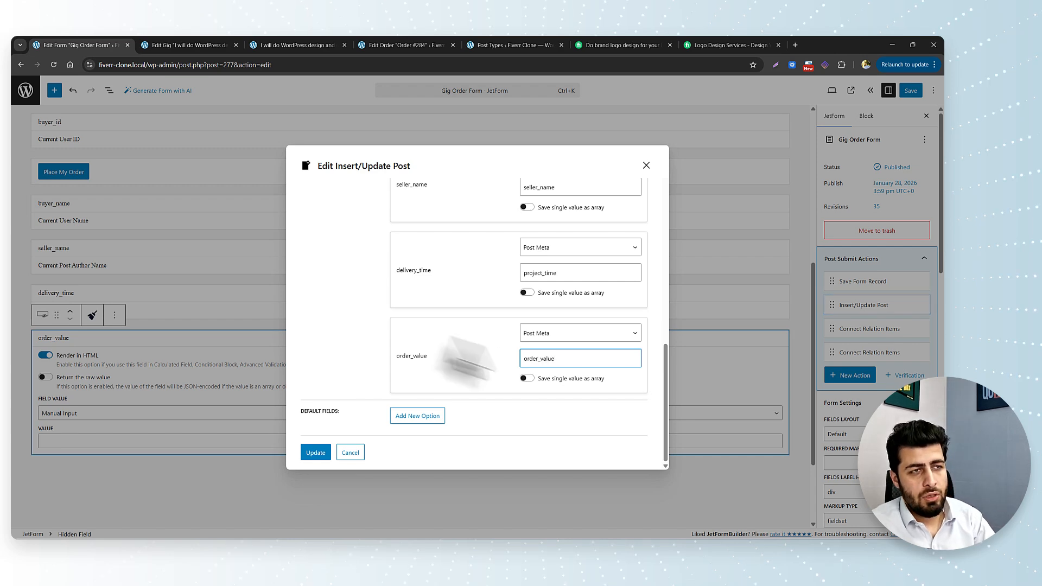
{"action": "left_click", "coordinate": [521, 359]}
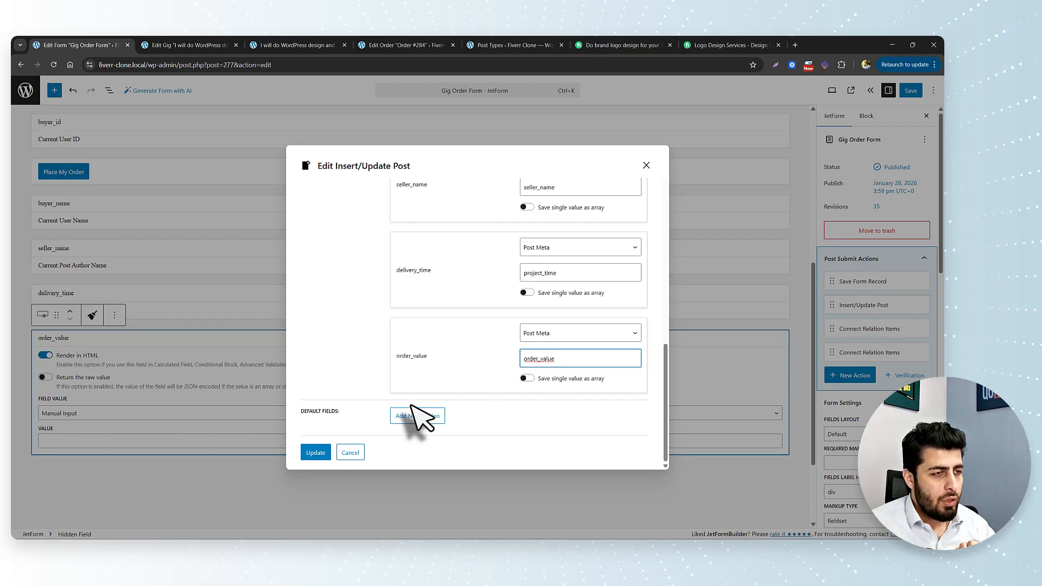
{"action": "left_click", "coordinate": [315, 452]}
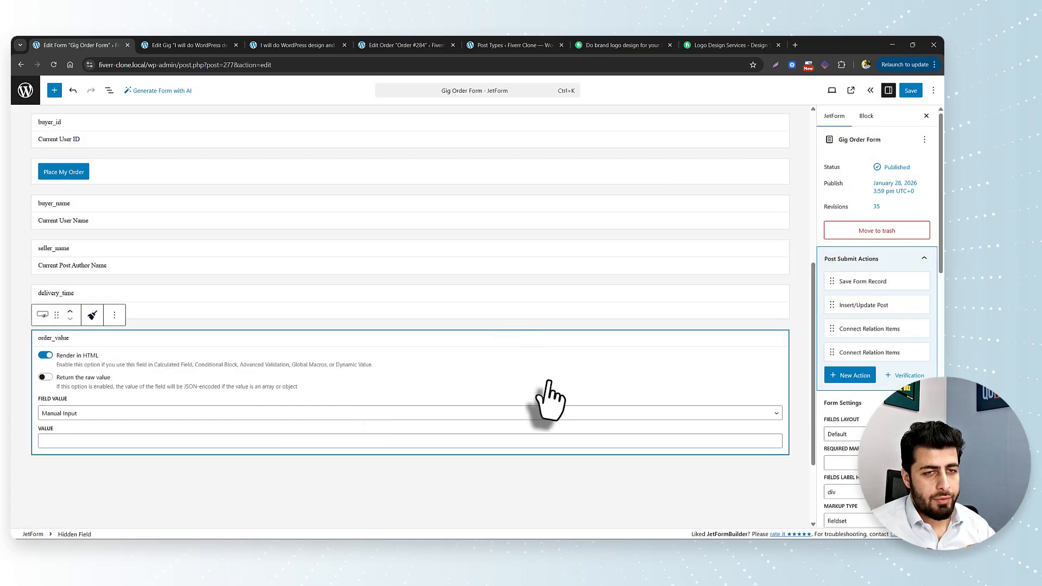
Review the Gig Order Form's fields and compare them with the gig's meta fields, including delivery time, revisions and requirements
{"action": "scroll", "coordinate": [548, 401], "scroll_direction": "down", "scroll_amount": 1}
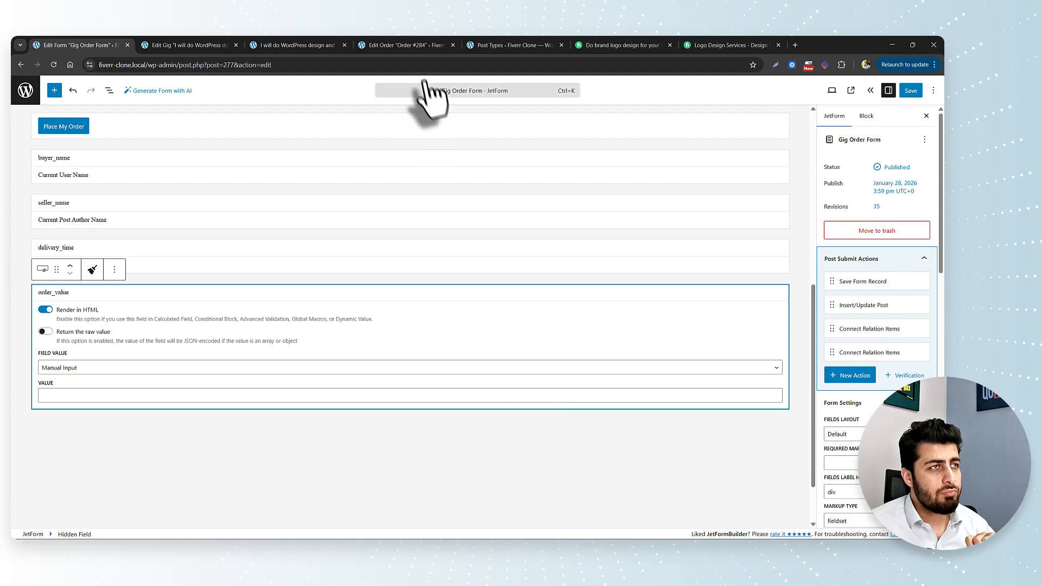
{"action": "scroll", "coordinate": [277, 214], "scroll_direction": "up", "scroll_amount": 6}
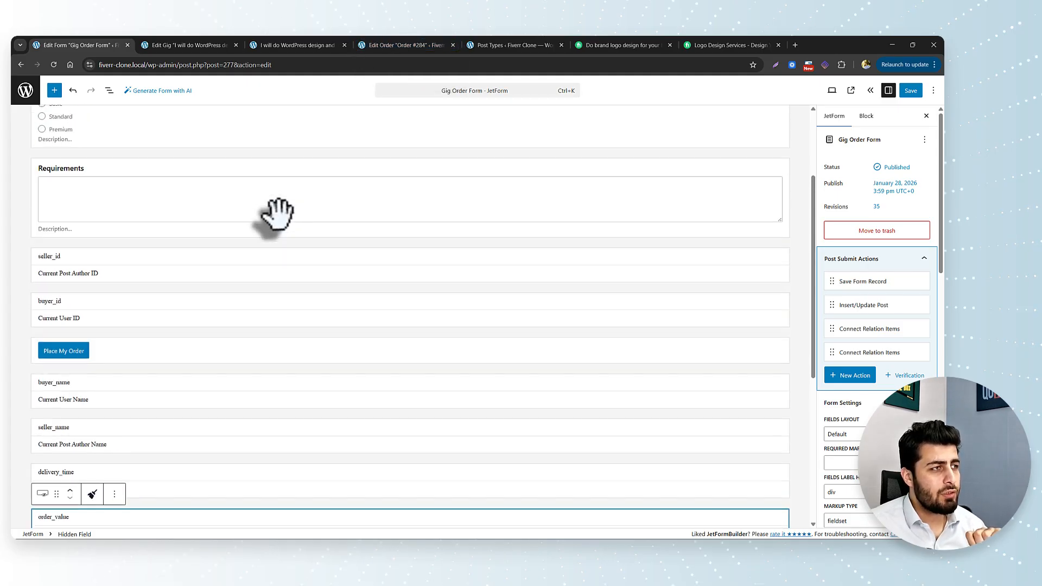
{"action": "scroll", "coordinate": [277, 214], "scroll_direction": "up", "scroll_amount": 2}
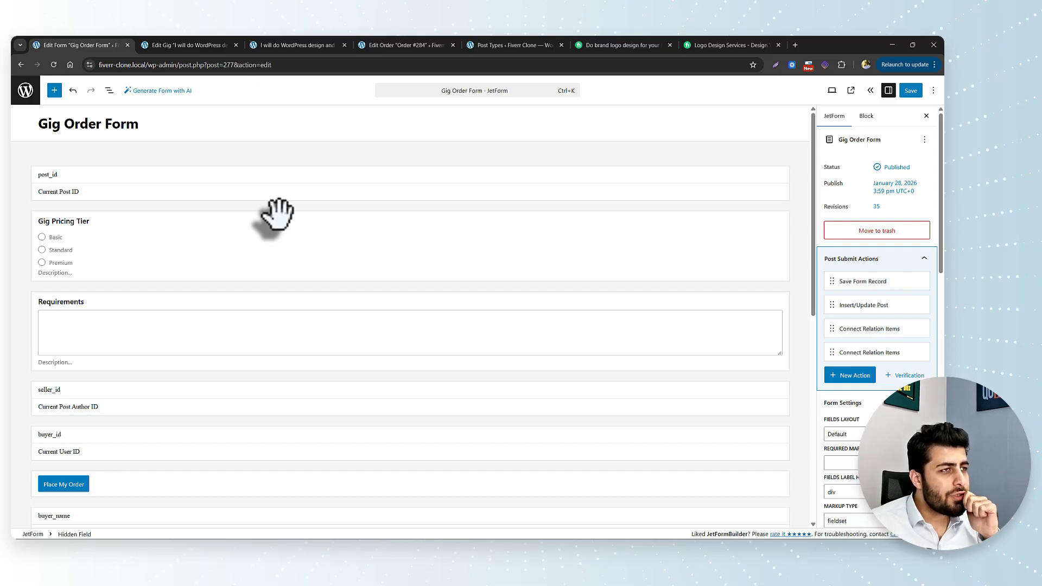
{"action": "left_click", "coordinate": [176, 45]}
{"action": "left_click", "coordinate": [298, 45]}
{"action": "left_click", "coordinate": [215, 45]}
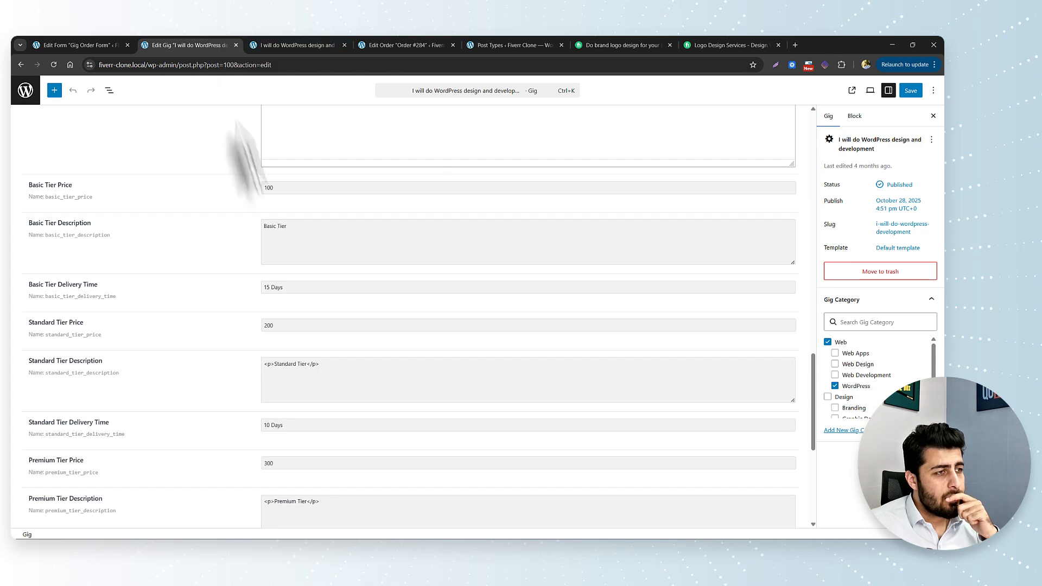
{"action": "scroll", "coordinate": [295, 263], "scroll_direction": "up", "scroll_amount": 5}
{"action": "scroll", "coordinate": [297, 261], "scroll_direction": "up", "scroll_amount": 5}
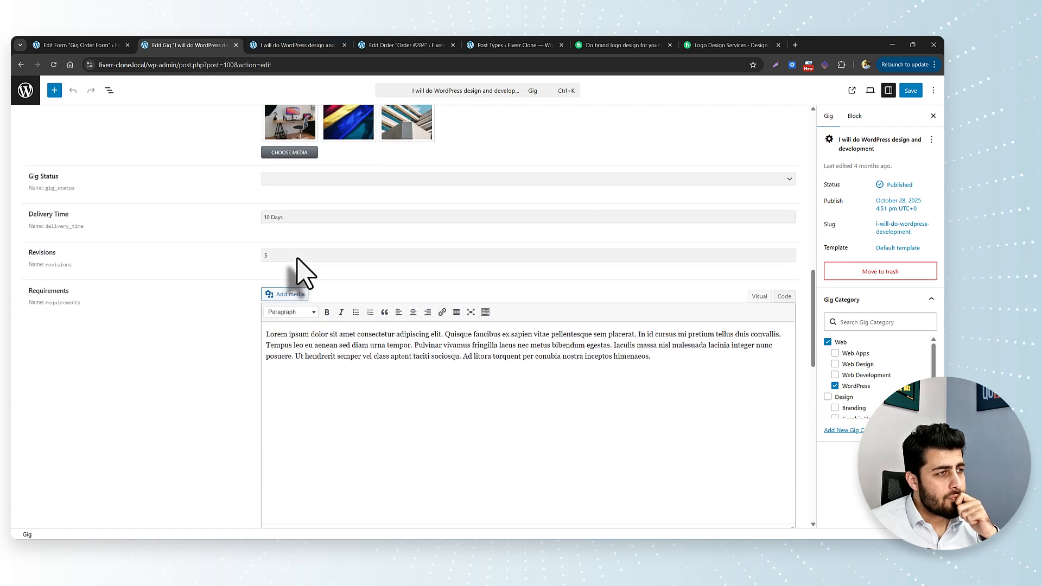
{"action": "scroll", "coordinate": [298, 262], "scroll_direction": "down", "scroll_amount": 6}
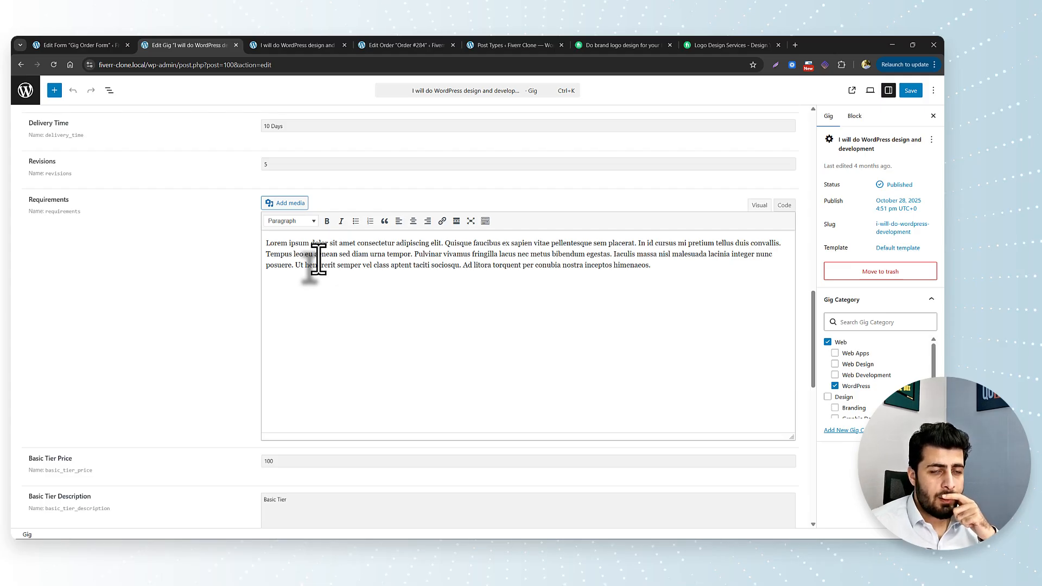
Rename the form's Requirements textarea to order_details, set its label to "Details about your order", and save the form
{"action": "left_click", "coordinate": [88, 44]}
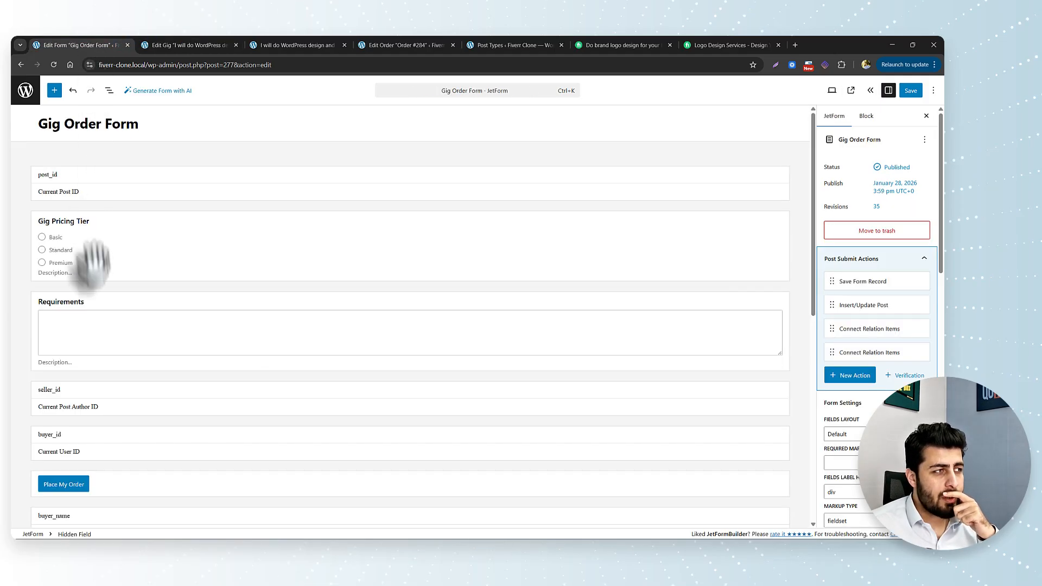
{"action": "left_click", "coordinate": [90, 317]}
{"action": "double_click", "coordinate": [163, 277]}
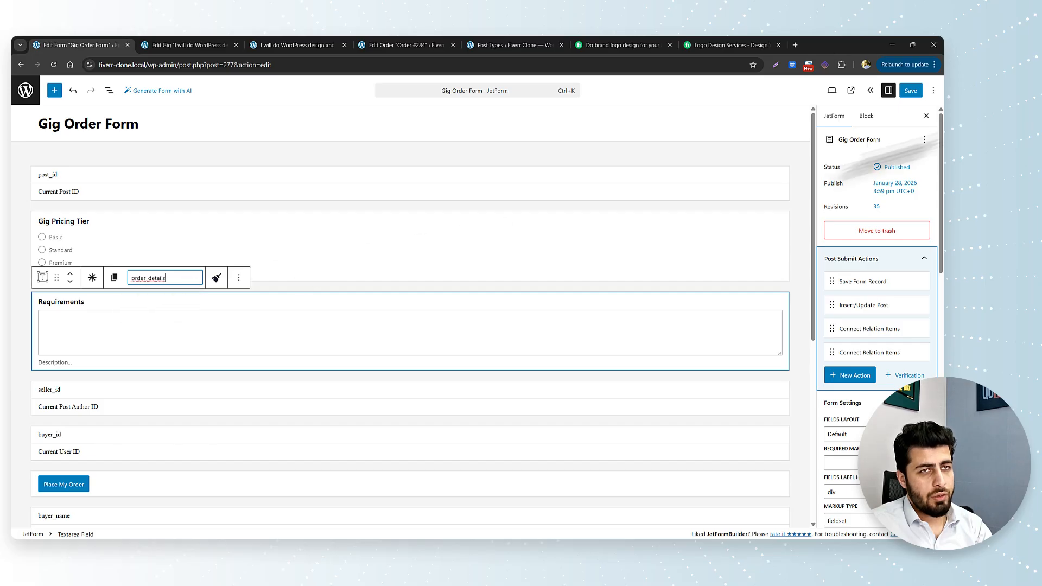
{"action": "left_click", "coordinate": [866, 116]}
{"action": "double_click", "coordinate": [861, 231]}
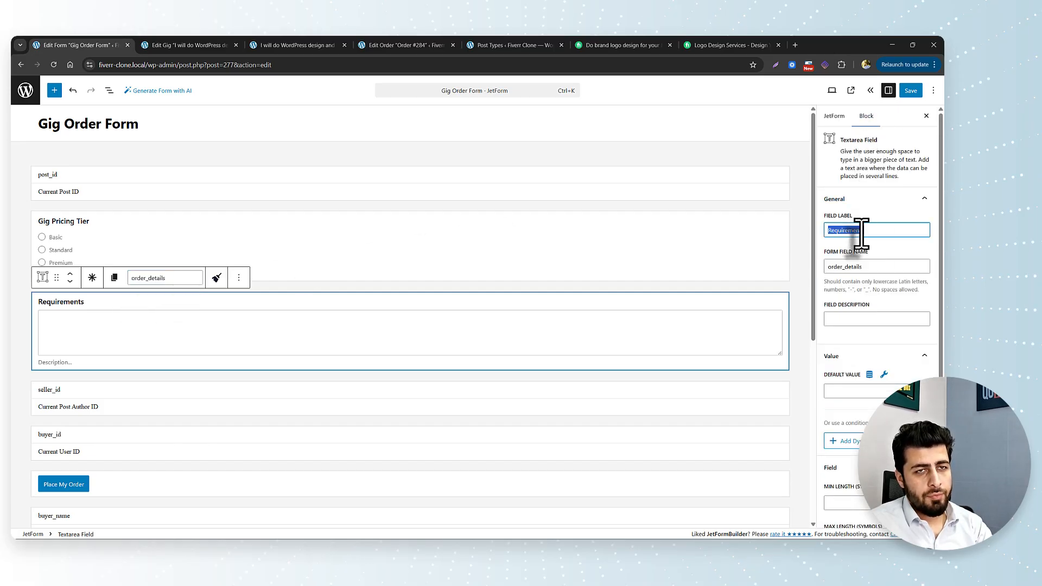
{"action": "type", "text": "Details about your order"}
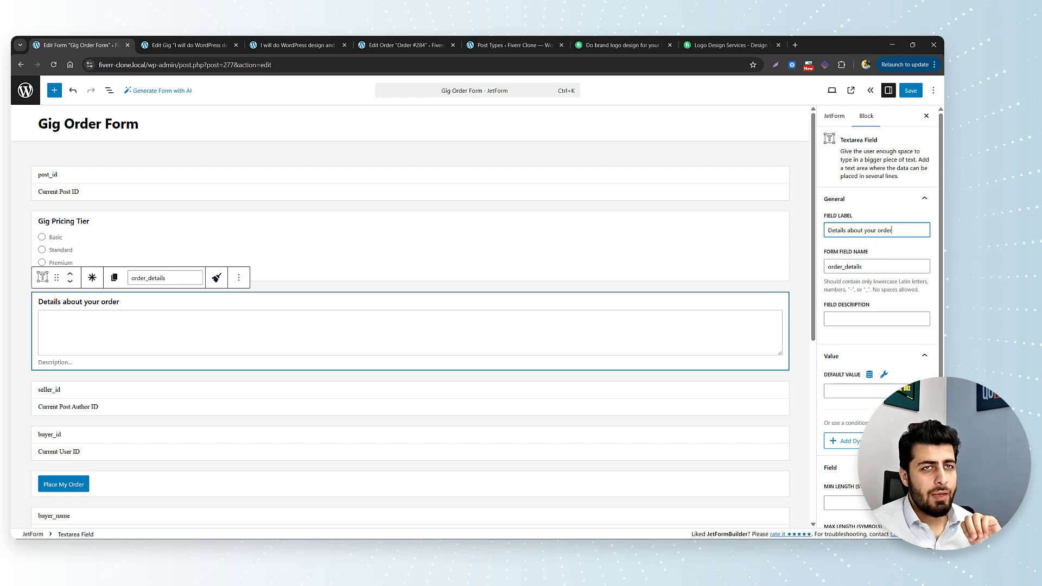
{"action": "left_click", "coordinate": [911, 91]}
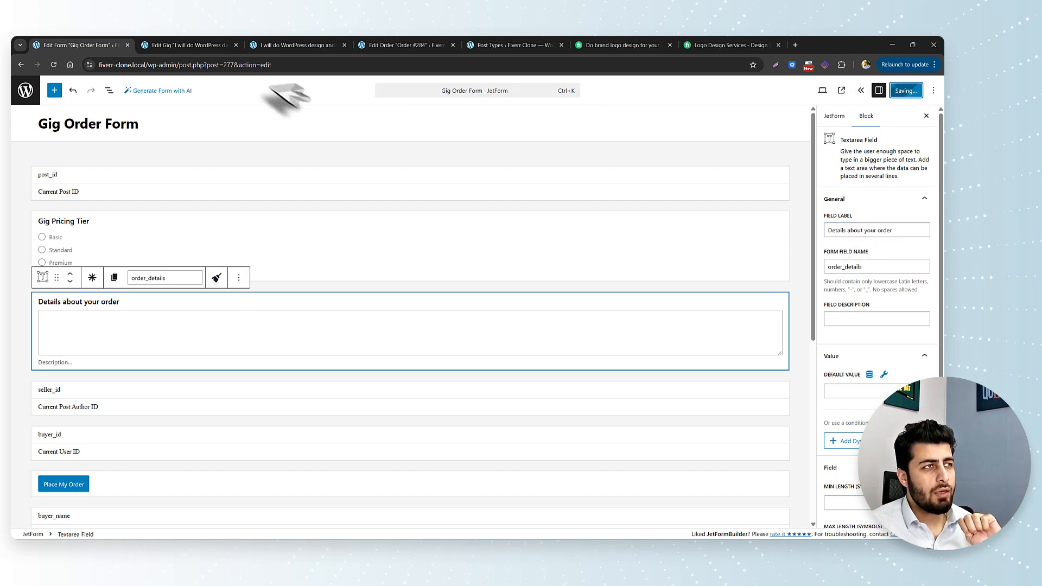
Reload the live WordPress development gig page and check the details field in its Order Placement Form
{"action": "left_click", "coordinate": [282, 39]}
{"action": "scroll", "coordinate": [291, 318], "scroll_direction": "down", "scroll_amount": 7}
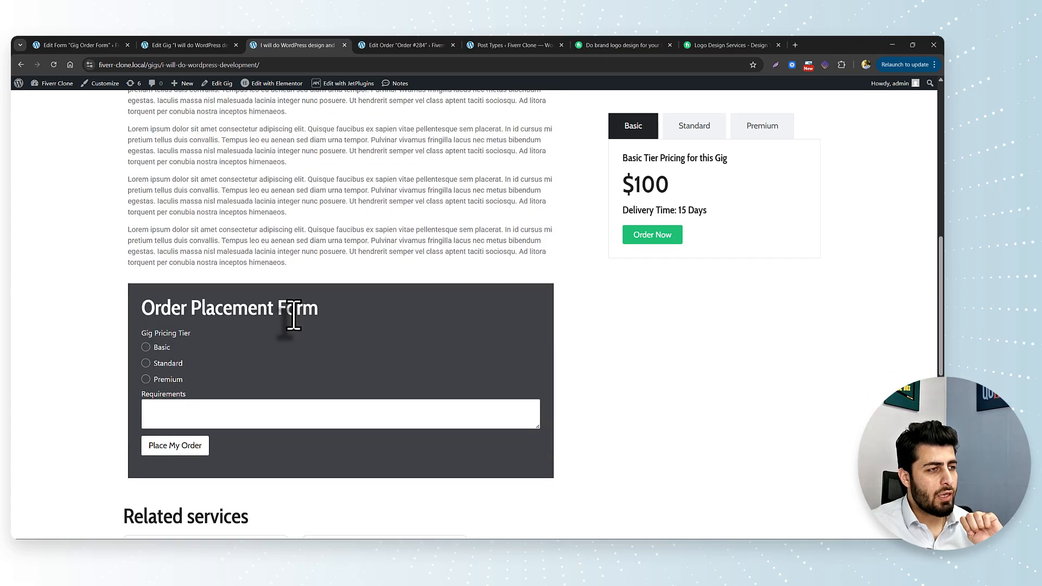
{"action": "scroll", "coordinate": [303, 288], "scroll_direction": "up", "scroll_amount": 2}
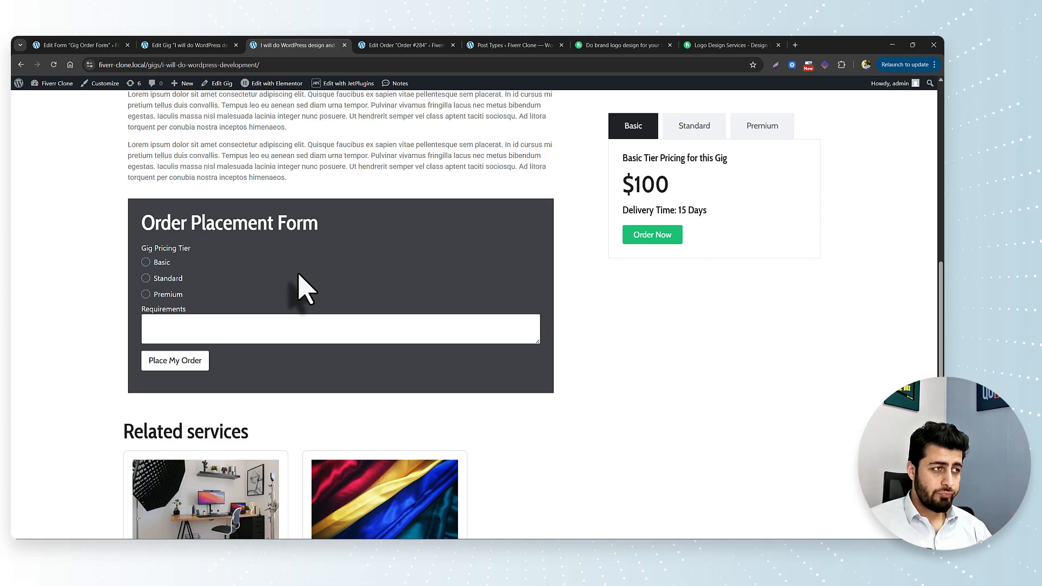
{"action": "left_click", "coordinate": [53, 65]}
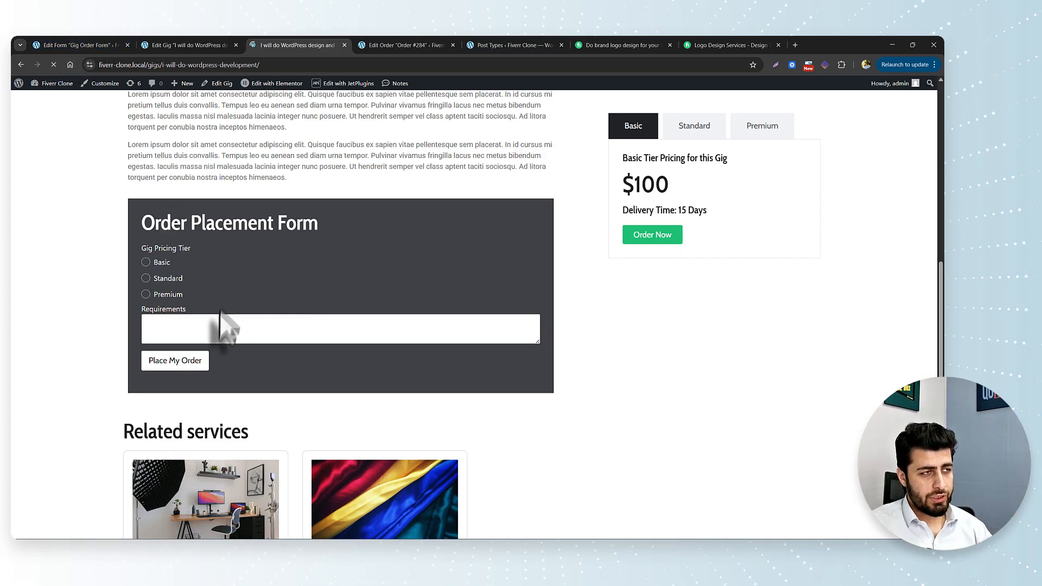
{"action": "left_click", "coordinate": [239, 334]}
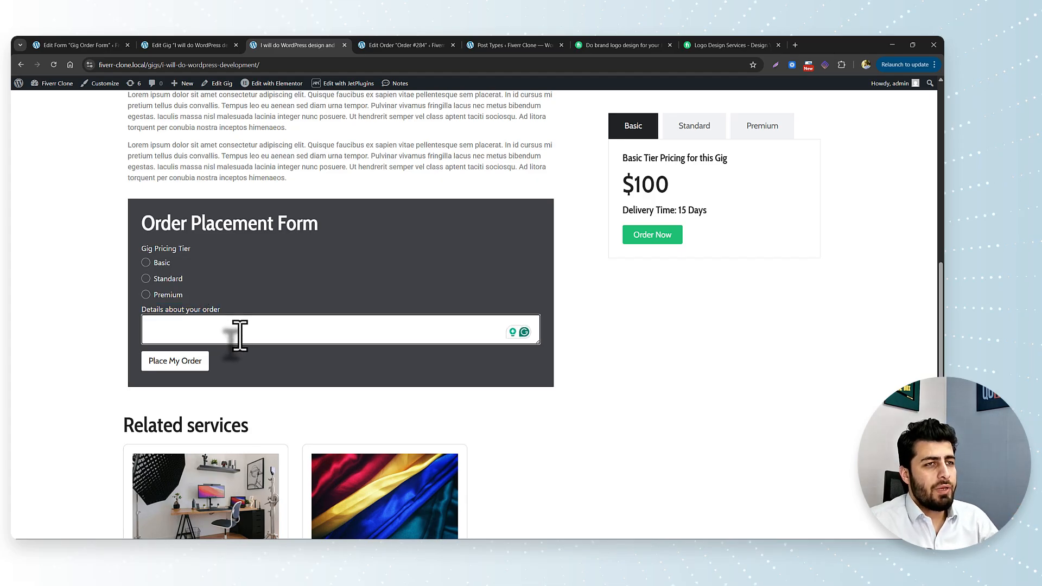
{"action": "scroll", "coordinate": [290, 305], "scroll_direction": "up", "scroll_amount": 1}
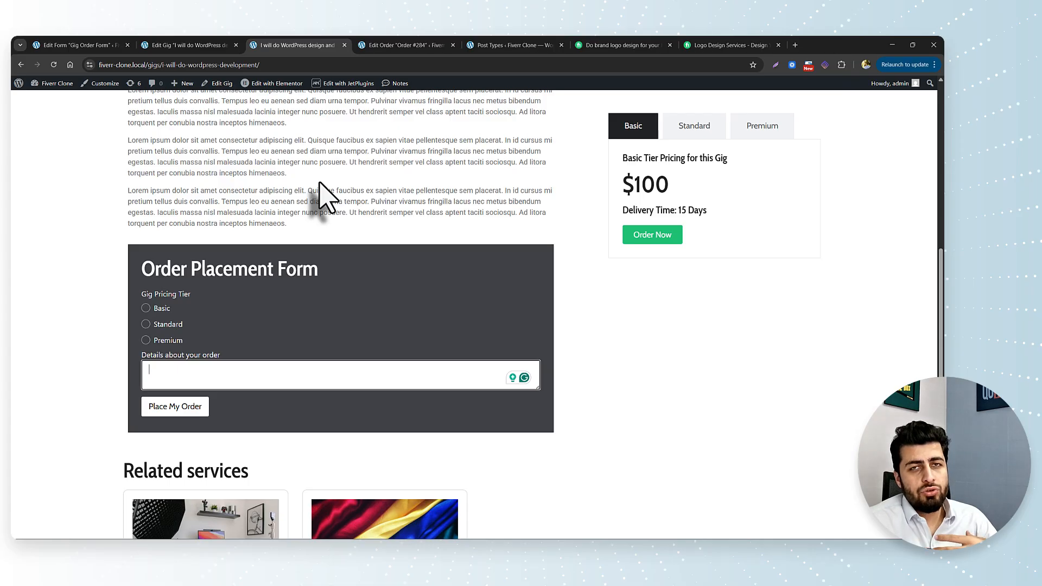
Add a hidden field named order_requirements after order_value in the Gig Order Form and set its field value to Manual Input
{"action": "left_click", "coordinate": [103, 43]}
{"action": "scroll", "coordinate": [239, 337], "scroll_direction": "down", "scroll_amount": 6}
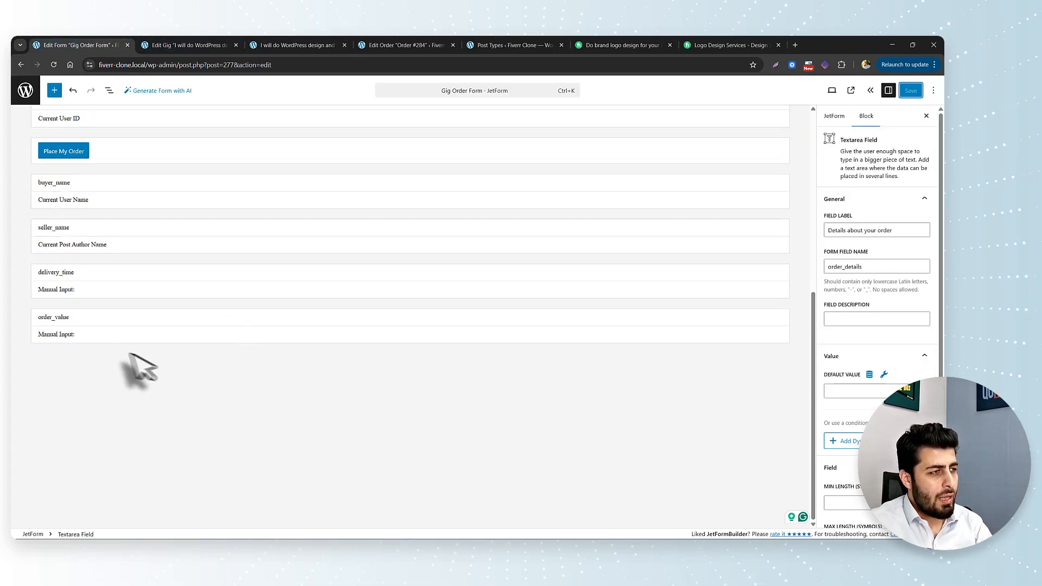
{"action": "left_click", "coordinate": [128, 358]}
{"action": "type", "text": "/"}
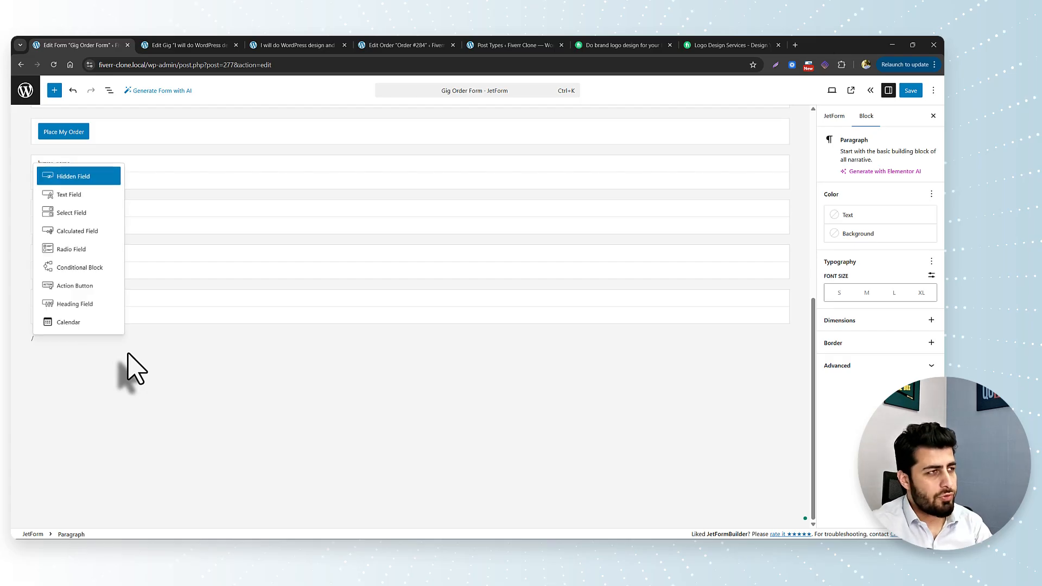
{"action": "key", "text": "Return"}
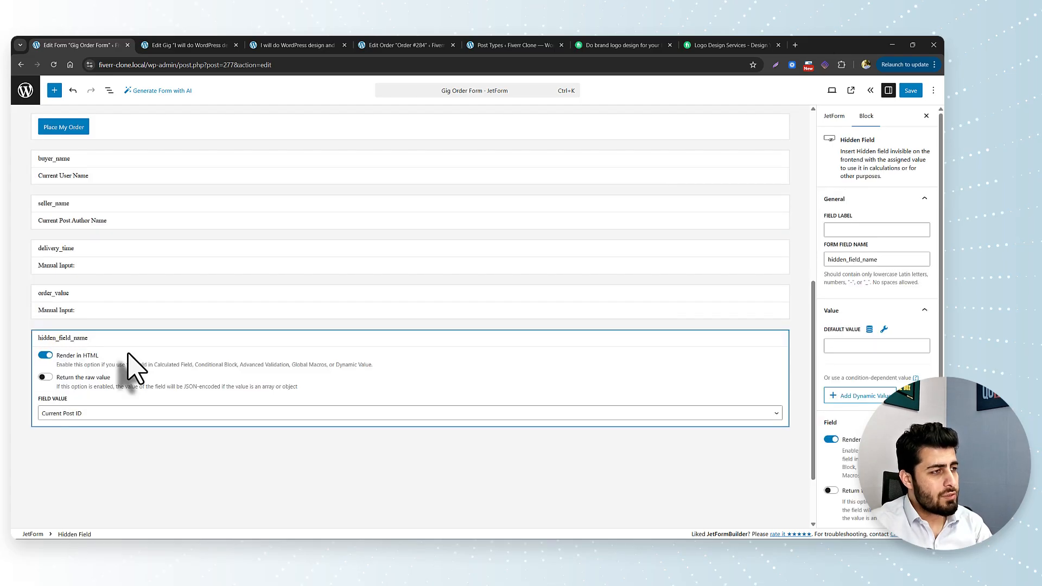
{"action": "type", "text": "order_requirements"}
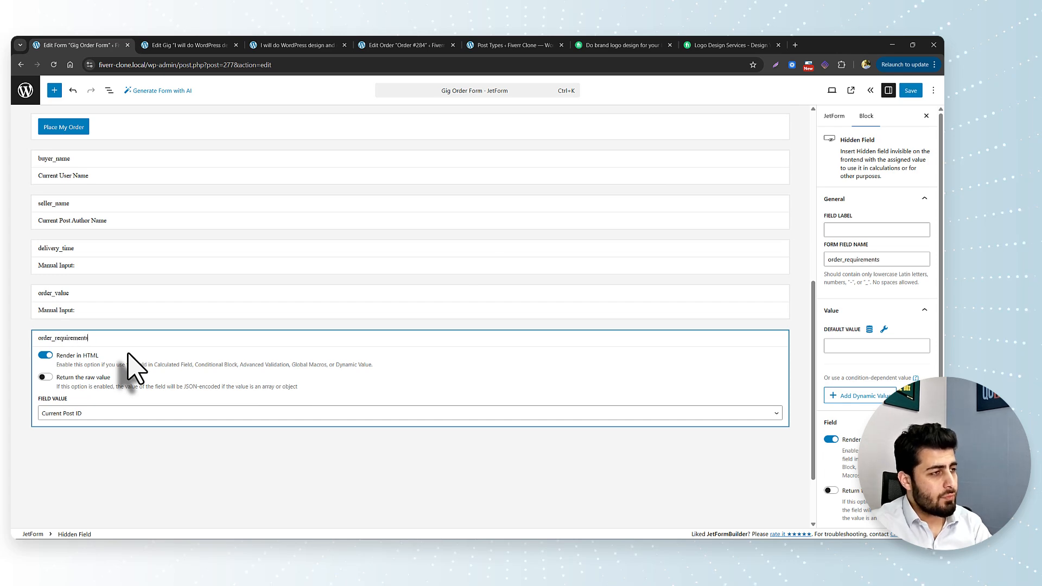
{"action": "left_click", "coordinate": [70, 415]}
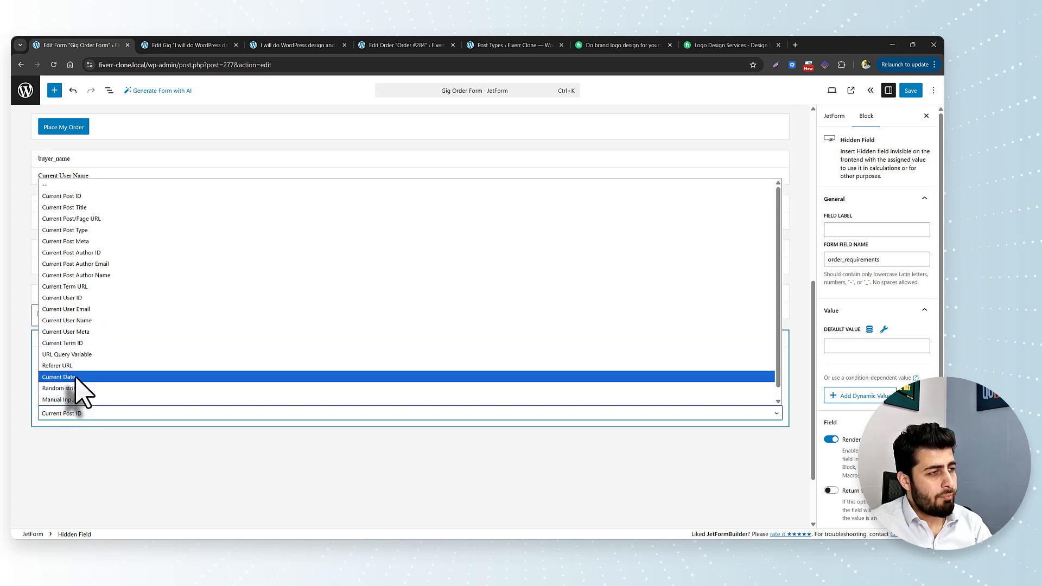
{"action": "left_click", "coordinate": [68, 400]}
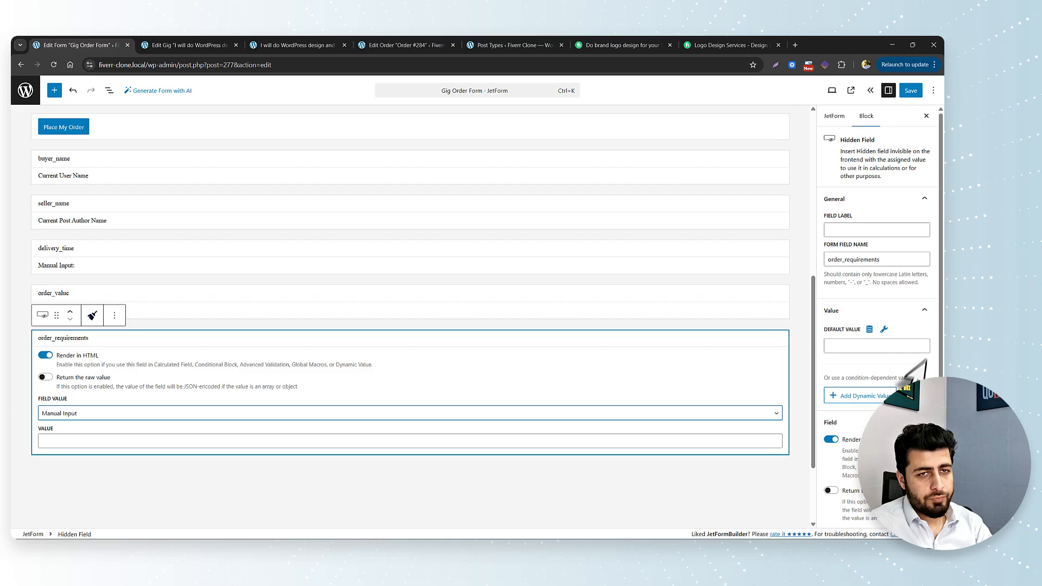
Set the order_requirements default value preset to source Post, post ID from Current post, and property Post Meta
{"action": "left_click", "coordinate": [869, 330]}
{"action": "left_click", "coordinate": [399, 296]}
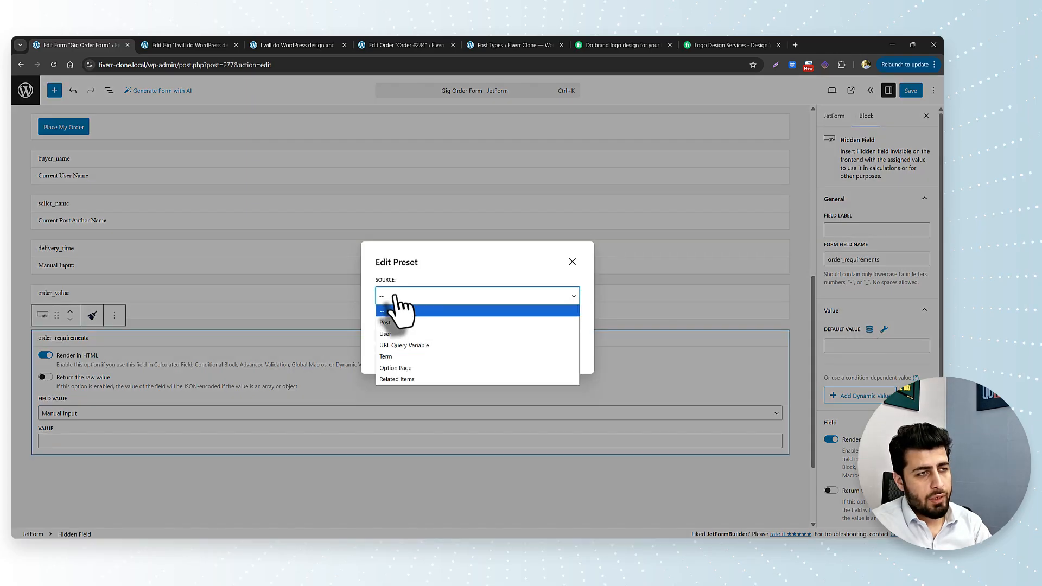
{"action": "left_click", "coordinate": [400, 323]}
{"action": "left_click", "coordinate": [405, 297]}
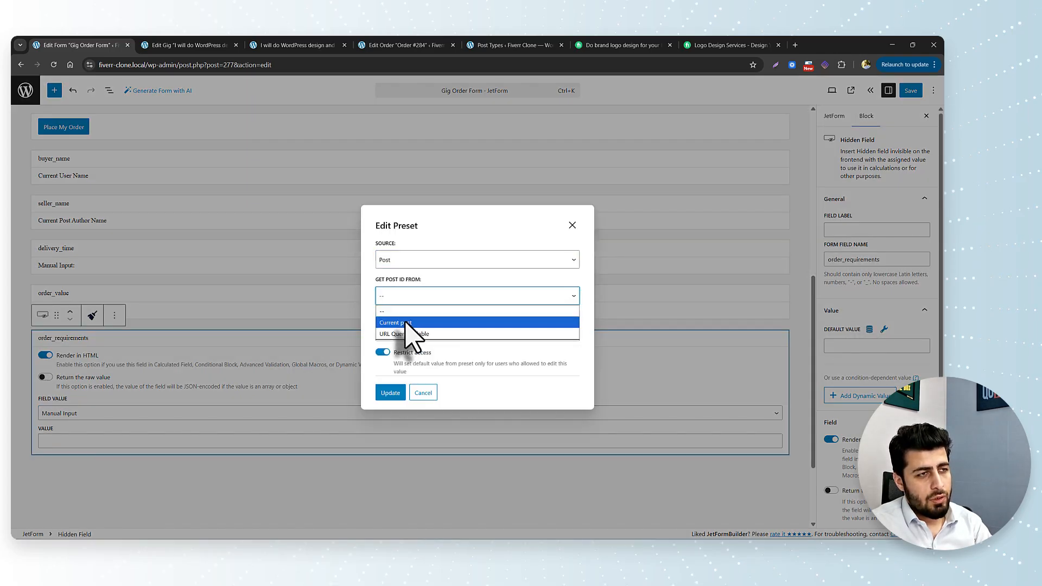
{"action": "left_click", "coordinate": [406, 334]}
{"action": "left_click", "coordinate": [406, 339]}
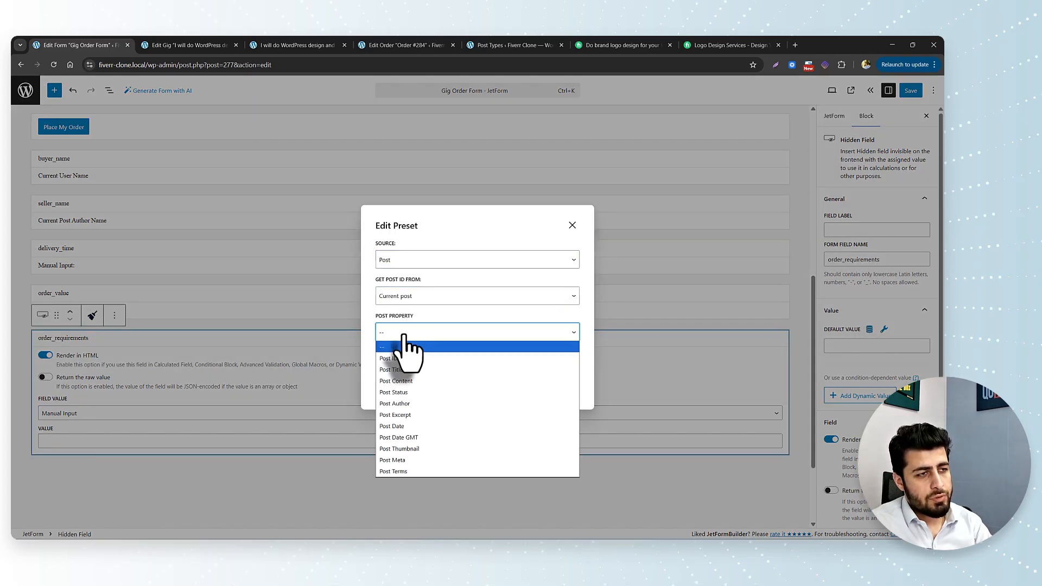
{"action": "left_click", "coordinate": [404, 458]}
Check the requirements key in the gig's meta fields, enter requirements as the preset's meta field key, and update the preset
{"action": "left_click", "coordinate": [184, 44]}
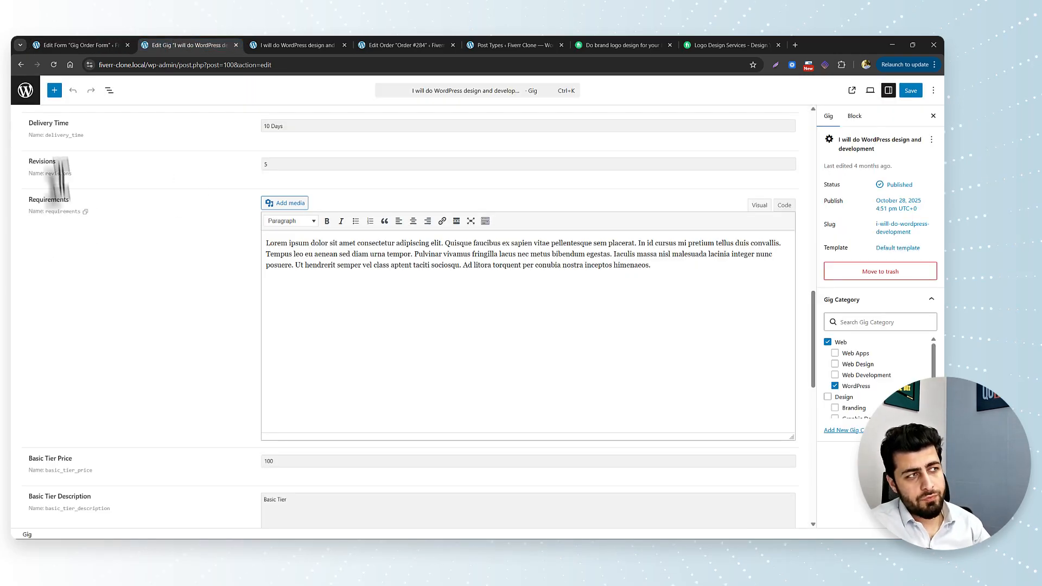
{"action": "left_click", "coordinate": [59, 44]}
{"action": "left_click", "coordinate": [392, 345]}
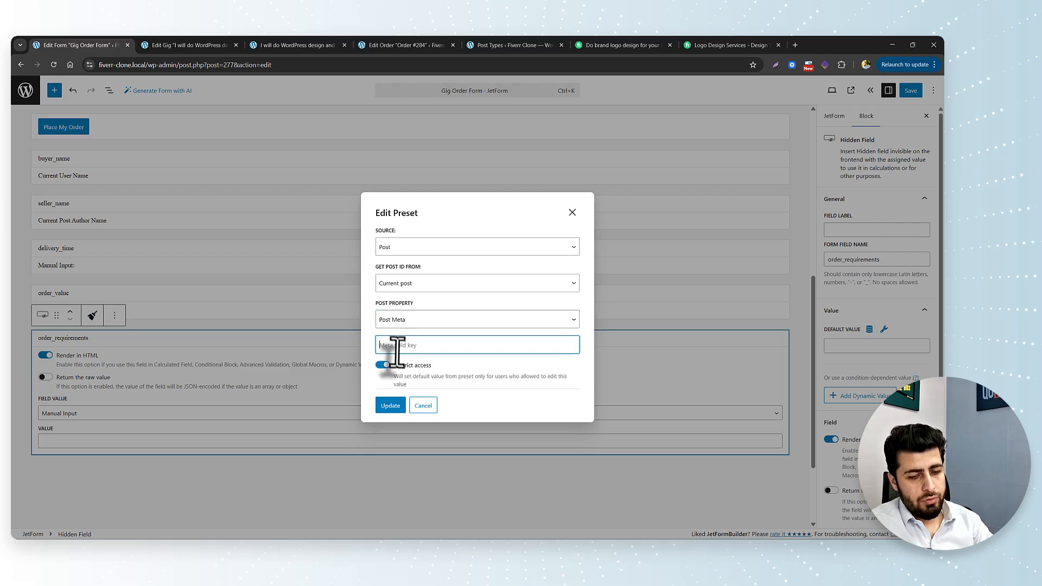
{"action": "type", "text": "requirements"}
{"action": "left_click", "coordinate": [390, 406]}
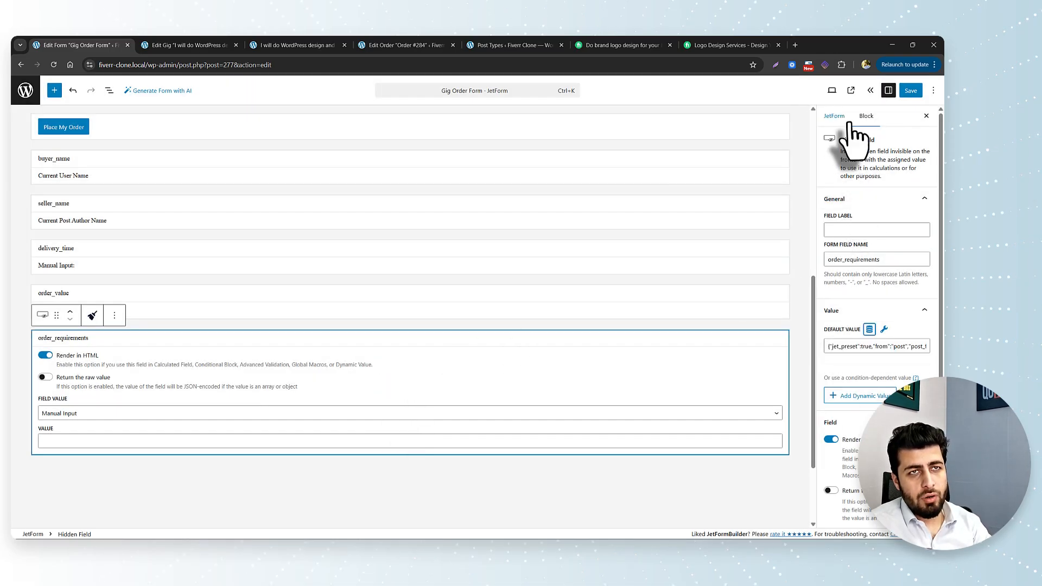
Open the Insert/Update Post action's settings and look up the Requirements key name in Order #284's meta fields
{"action": "left_click", "coordinate": [834, 116]}
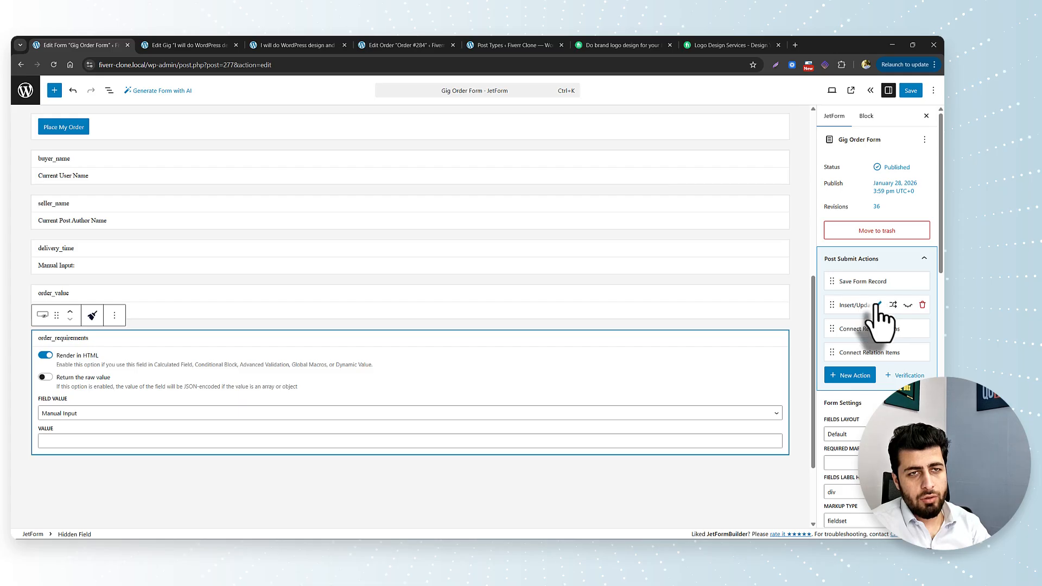
{"action": "left_click", "coordinate": [892, 305]}
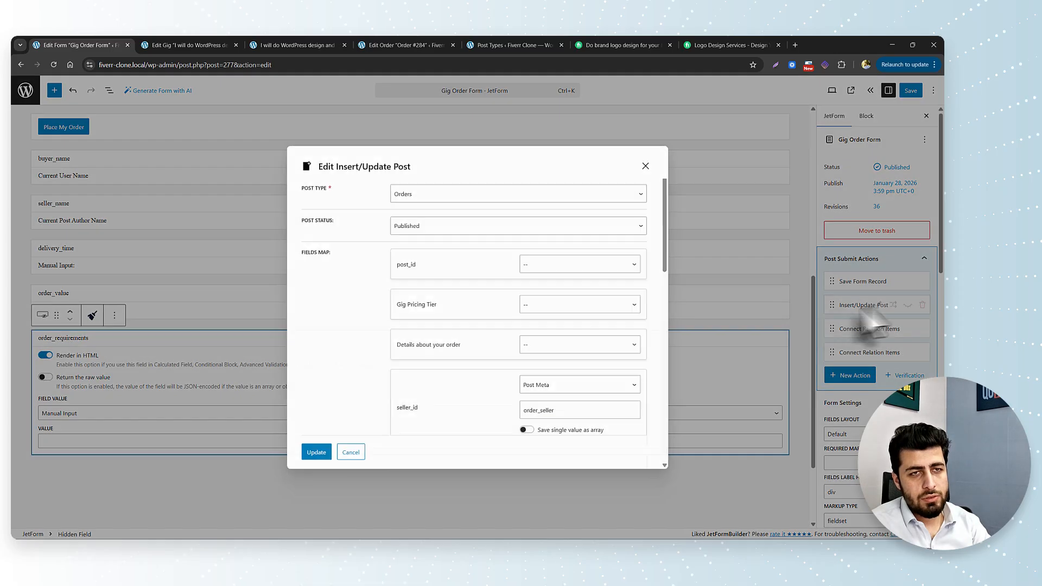
{"action": "left_click", "coordinate": [442, 45]}
{"action": "scroll", "coordinate": [242, 293], "scroll_direction": "up", "scroll_amount": 3}
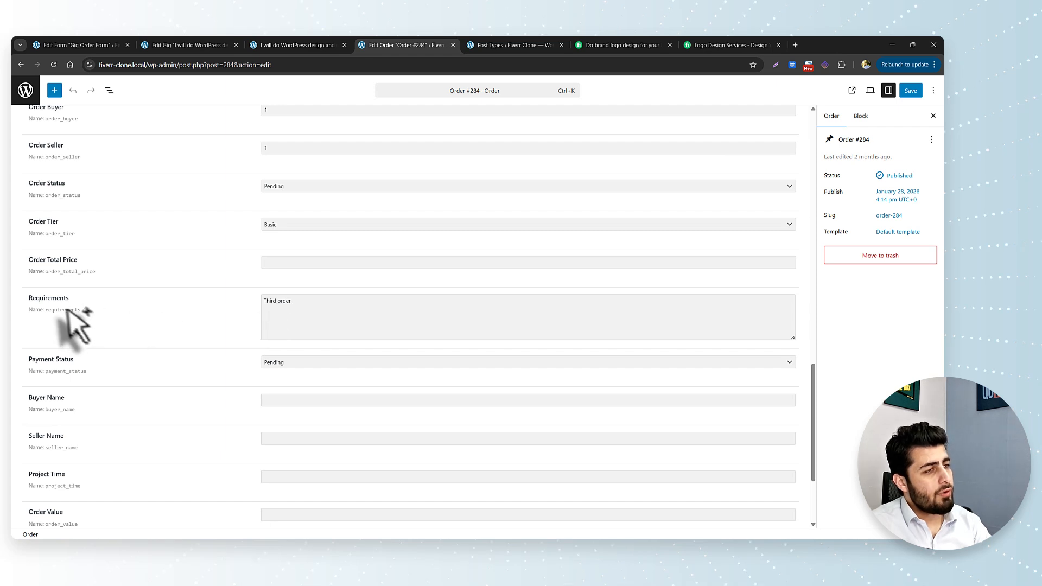
{"action": "left_click", "coordinate": [93, 45]}
Map the order_requirements form field to Post Meta in the Insert/Update Post action, using the order's requirements meta key
{"action": "scroll", "coordinate": [488, 331], "scroll_direction": "down", "scroll_amount": 6}
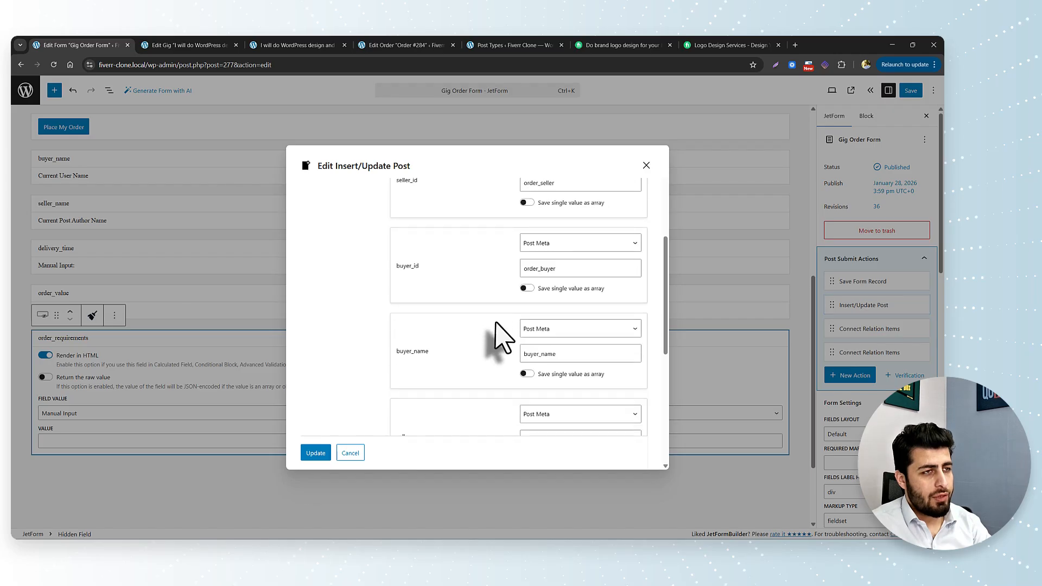
{"action": "scroll", "coordinate": [502, 336], "scroll_direction": "down", "scroll_amount": 4}
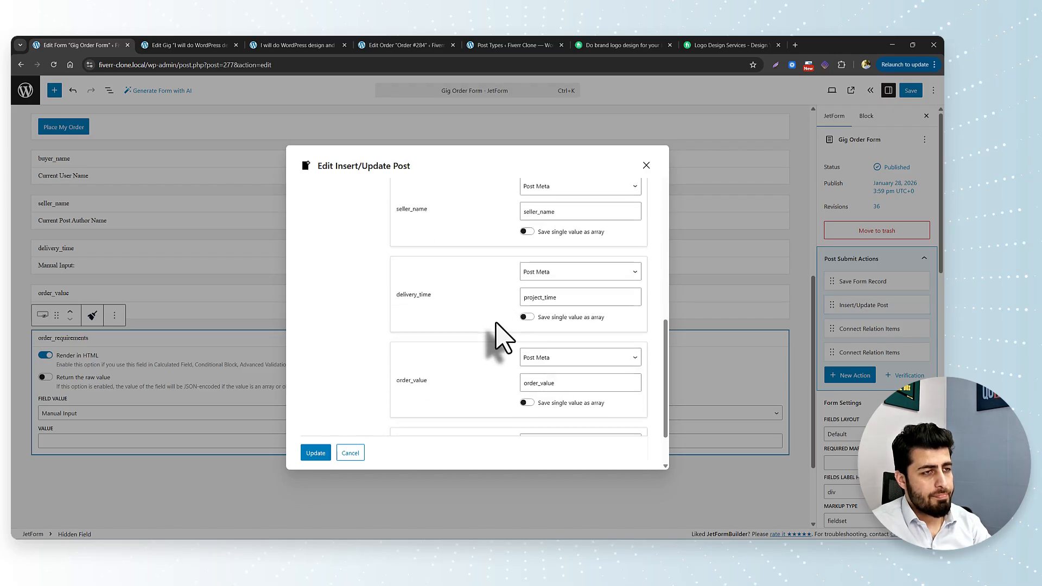
{"action": "scroll", "coordinate": [502, 337], "scroll_direction": "up", "scroll_amount": 5}
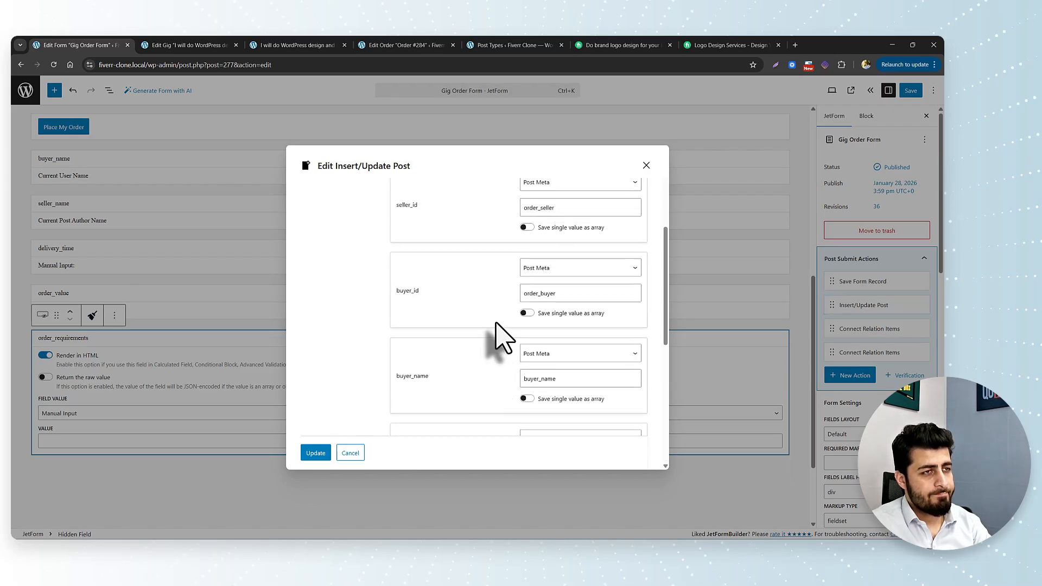
{"action": "scroll", "coordinate": [503, 337], "scroll_direction": "up", "scroll_amount": 1}
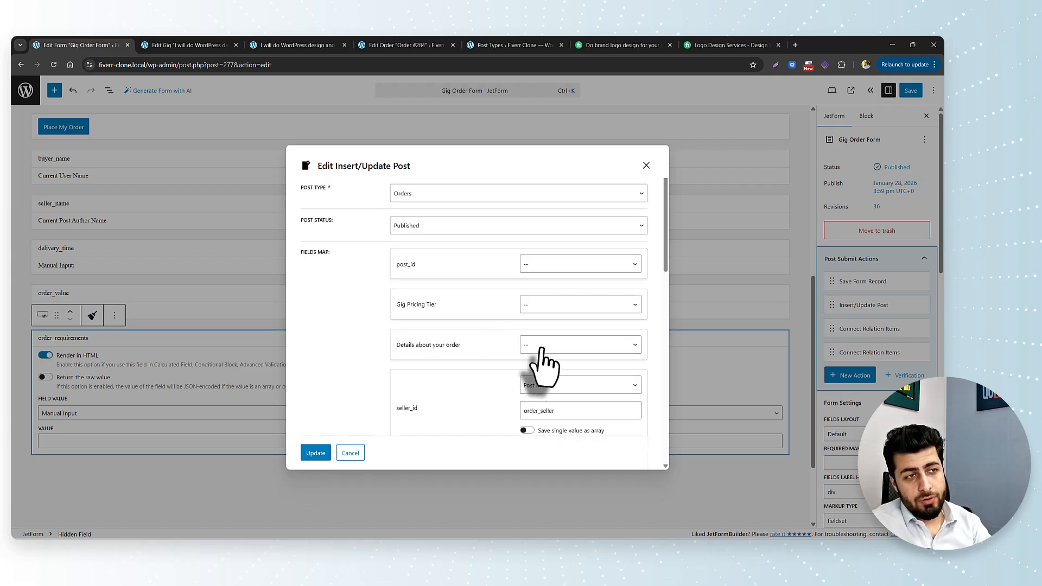
{"action": "scroll", "coordinate": [542, 359], "scroll_direction": "down", "scroll_amount": 6}
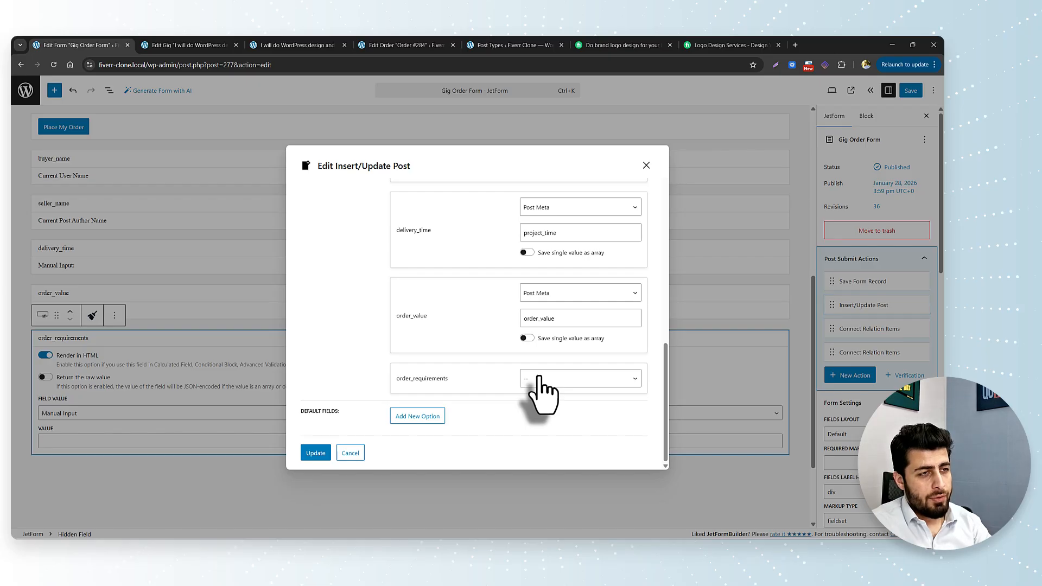
{"action": "left_click", "coordinate": [539, 379]}
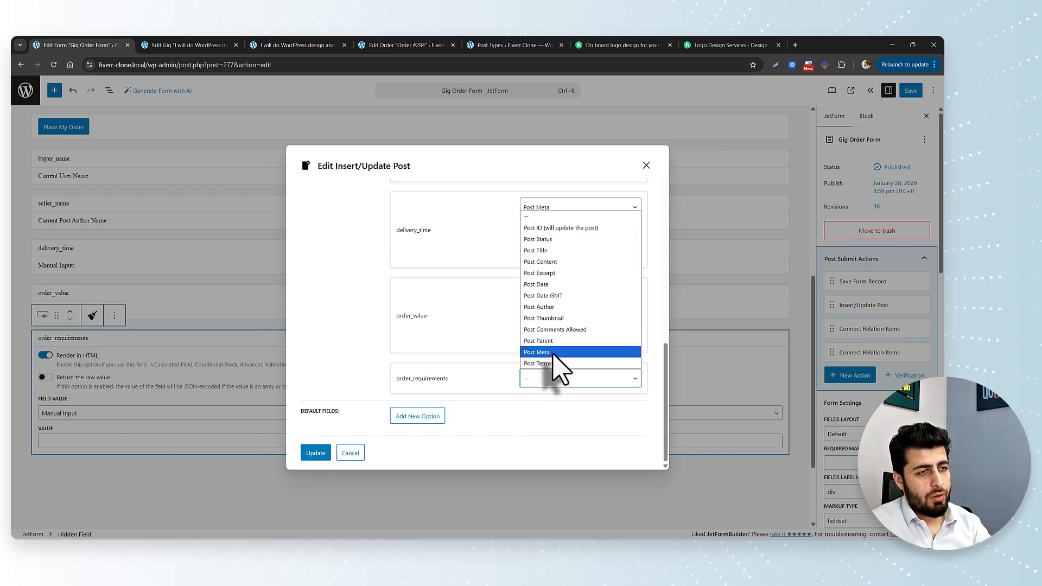
{"action": "left_click", "coordinate": [553, 353]}
{"action": "left_click", "coordinate": [535, 403]}
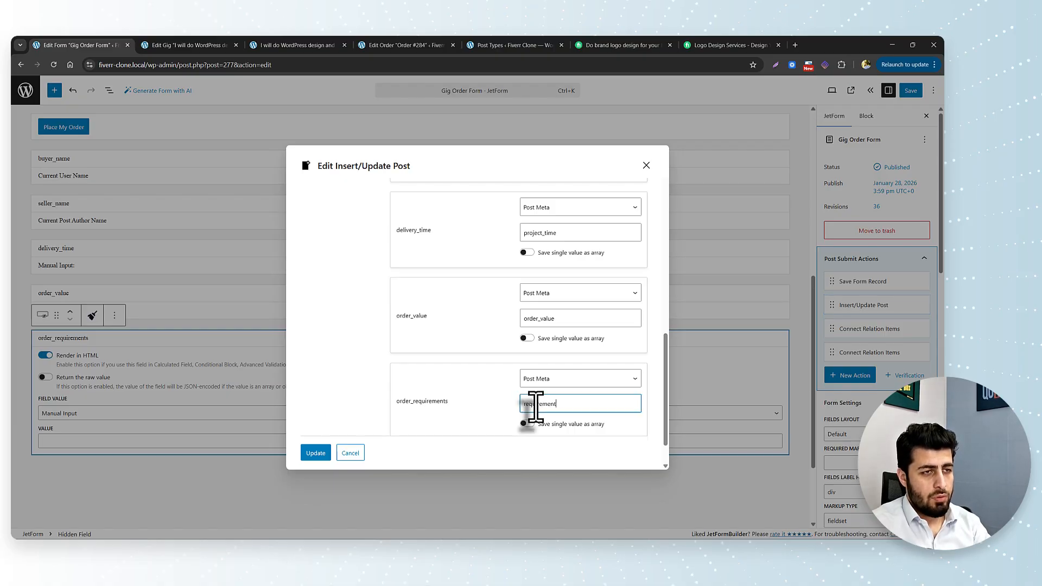
Look through the WordPress gig's meta fields for one that corresponds to the form's order details field
{"action": "left_click", "coordinate": [263, 44]}
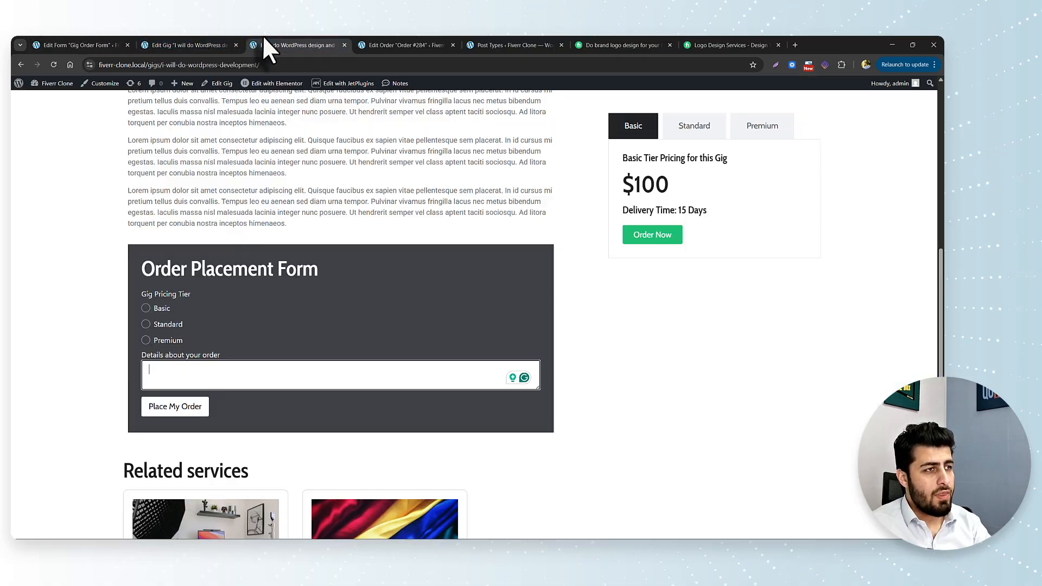
{"action": "left_click", "coordinate": [213, 44]}
{"action": "scroll", "coordinate": [175, 329], "scroll_direction": "up", "scroll_amount": 5}
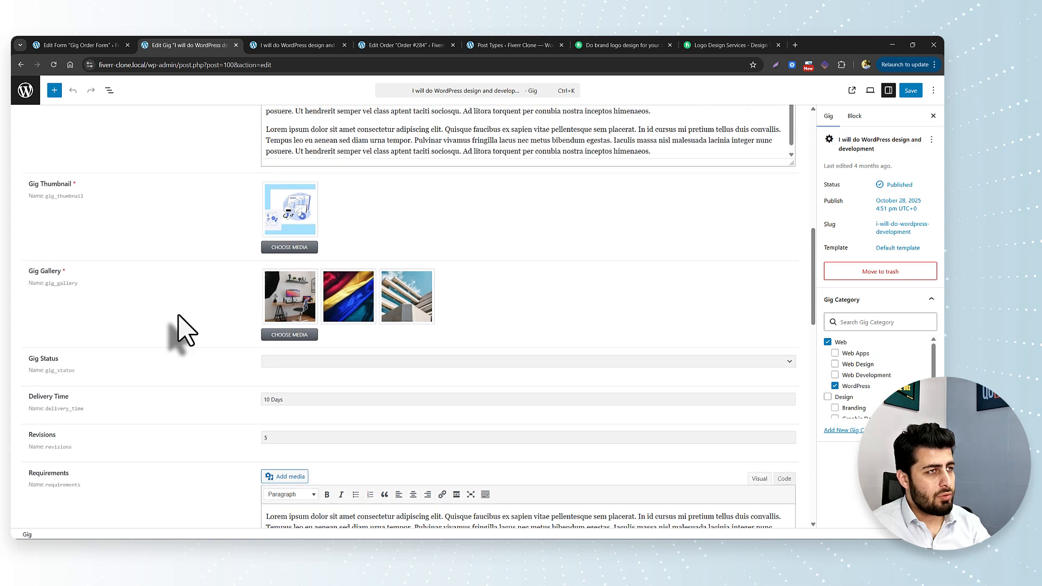
{"action": "scroll", "coordinate": [184, 330], "scroll_direction": "up", "scroll_amount": 4}
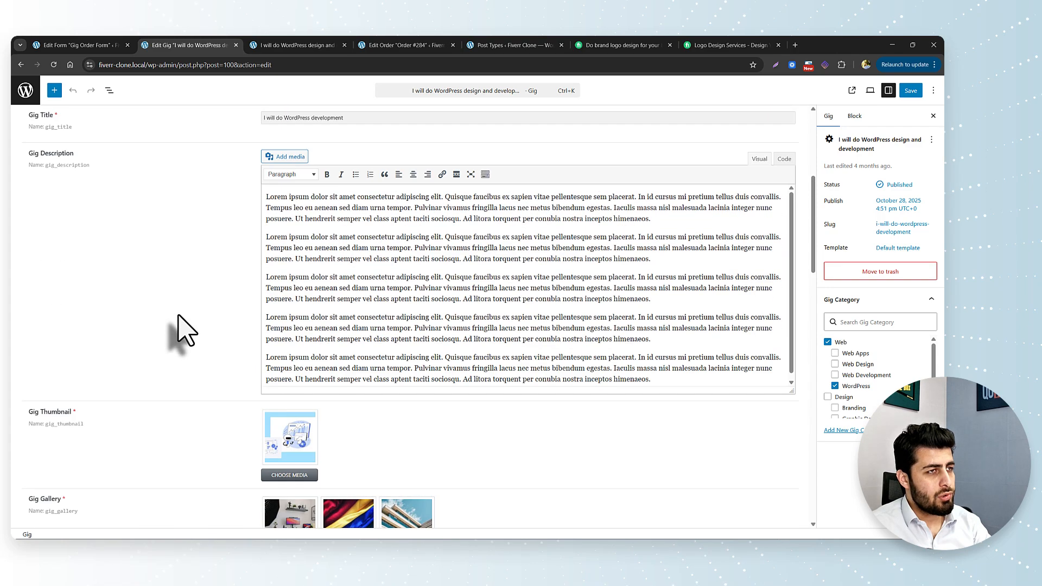
{"action": "scroll", "coordinate": [183, 330], "scroll_direction": "up", "scroll_amount": 3}
{"action": "scroll", "coordinate": [183, 330], "scroll_direction": "down", "scroll_amount": 10}
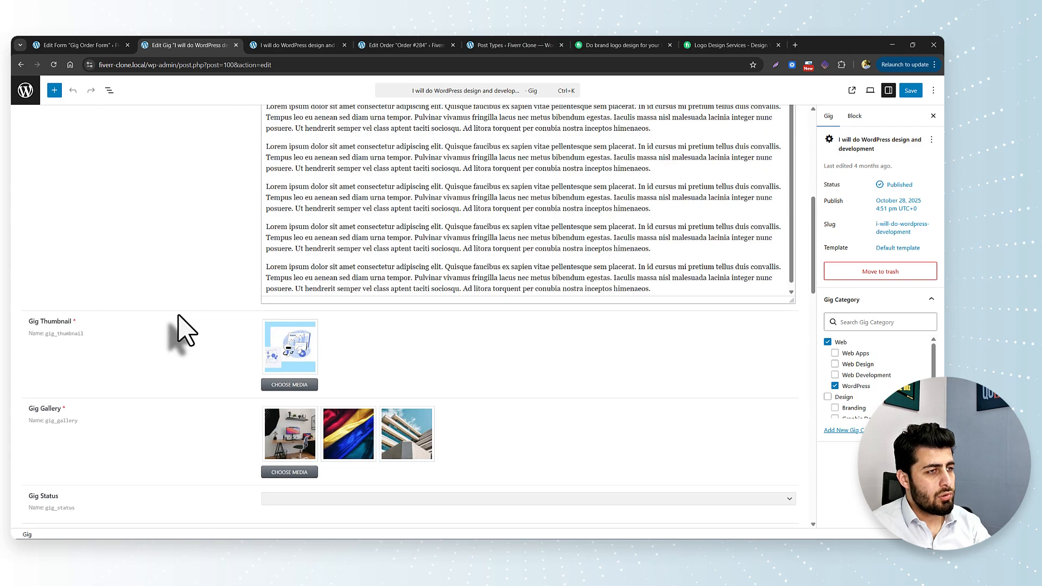
{"action": "scroll", "coordinate": [184, 331], "scroll_direction": "down", "scroll_amount": 7}
{"action": "scroll", "coordinate": [184, 329], "scroll_direction": "down", "scroll_amount": 5}
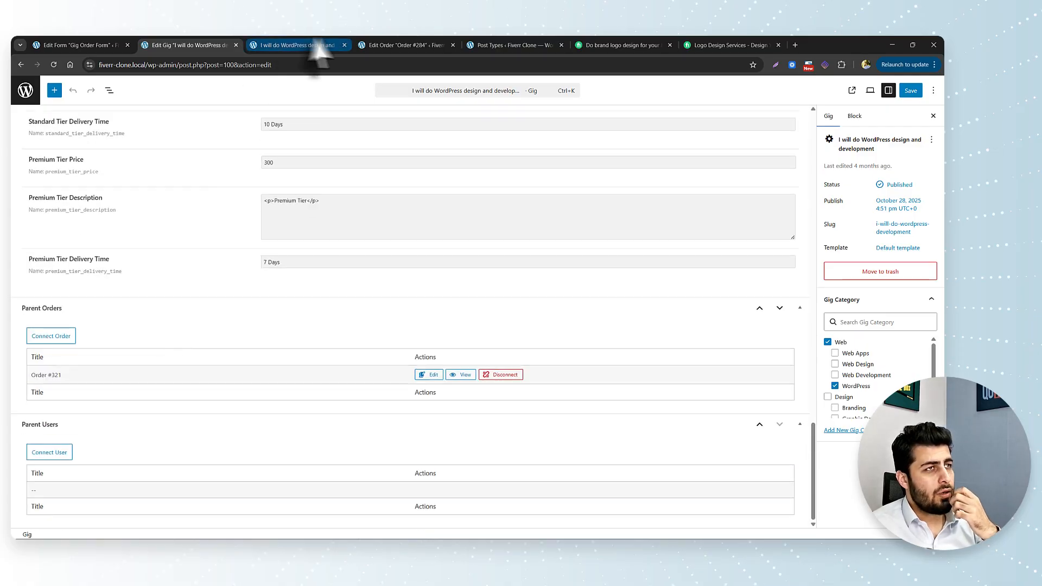
Open the orders' Order Details meta box in JetEngine and add a new blank meta field after Order Value
{"action": "left_click", "coordinate": [399, 44]}
{"action": "left_click", "coordinate": [507, 44]}
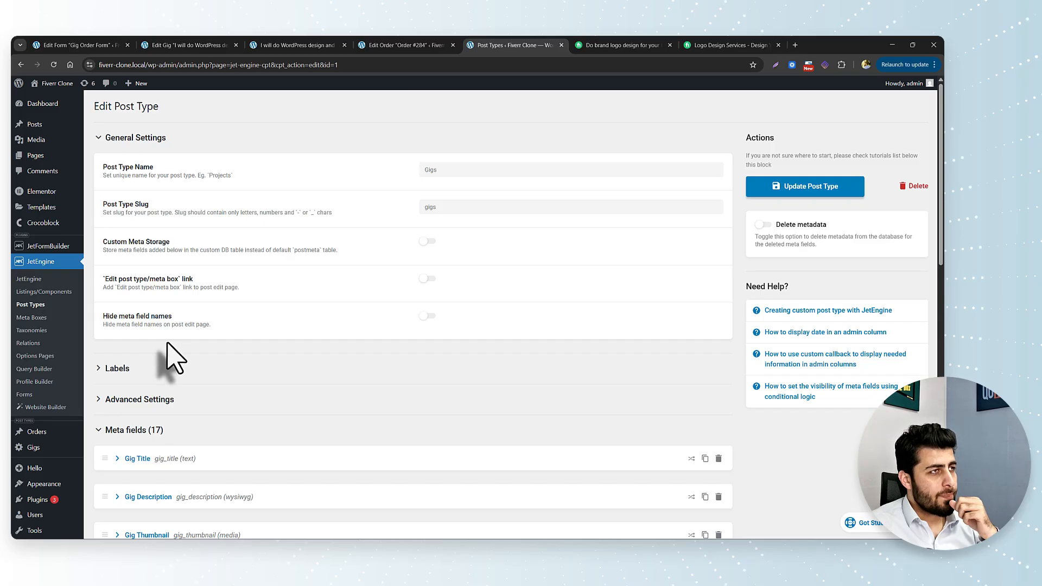
{"action": "scroll", "coordinate": [174, 358], "scroll_direction": "down", "scroll_amount": 7}
{"action": "scroll", "coordinate": [173, 359], "scroll_direction": "up", "scroll_amount": 7}
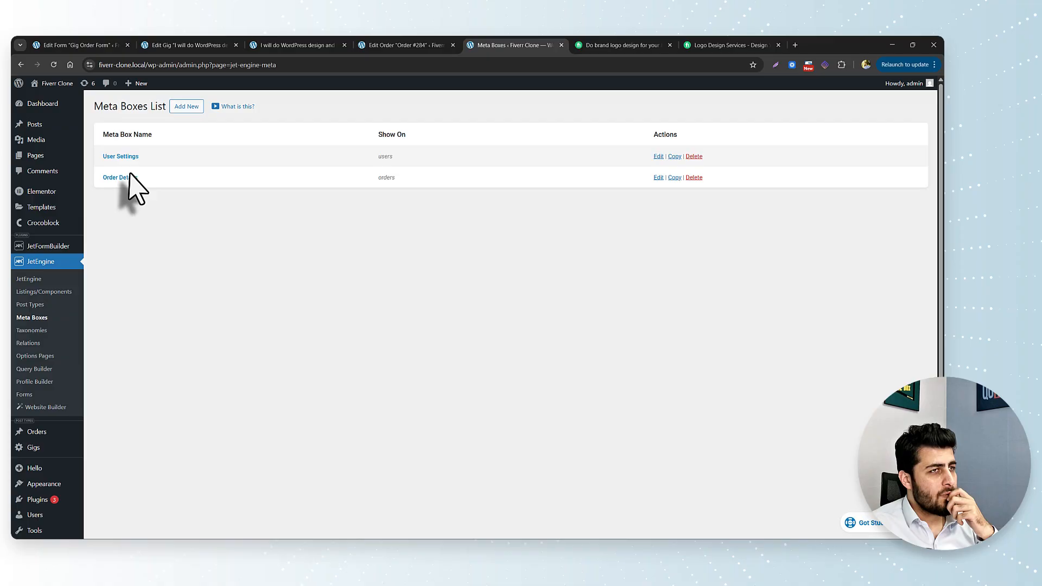
{"action": "left_click", "coordinate": [120, 178]}
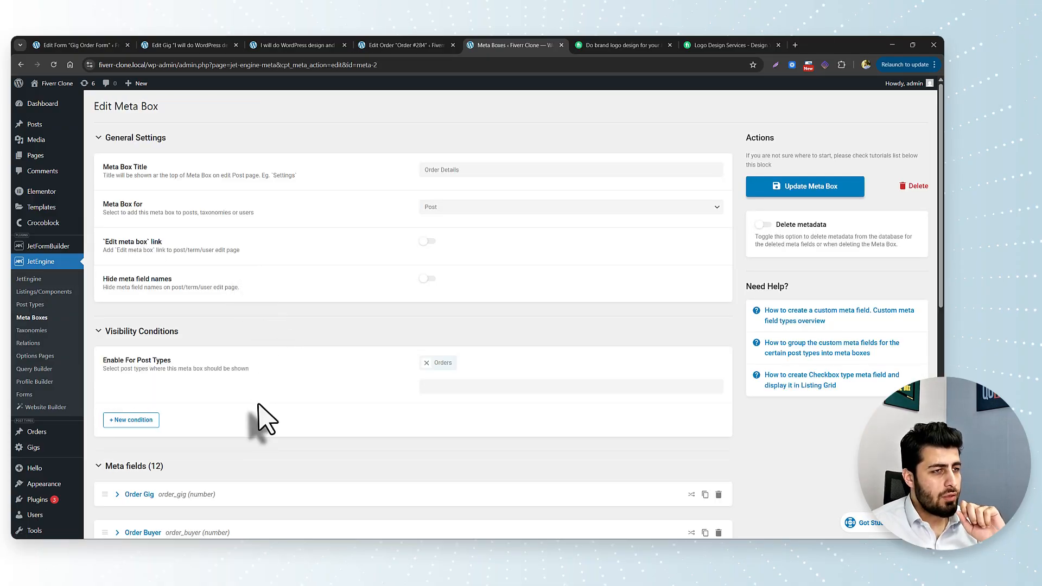
{"action": "scroll", "coordinate": [266, 421], "scroll_direction": "down", "scroll_amount": 15}
{"action": "left_click", "coordinate": [125, 505]}
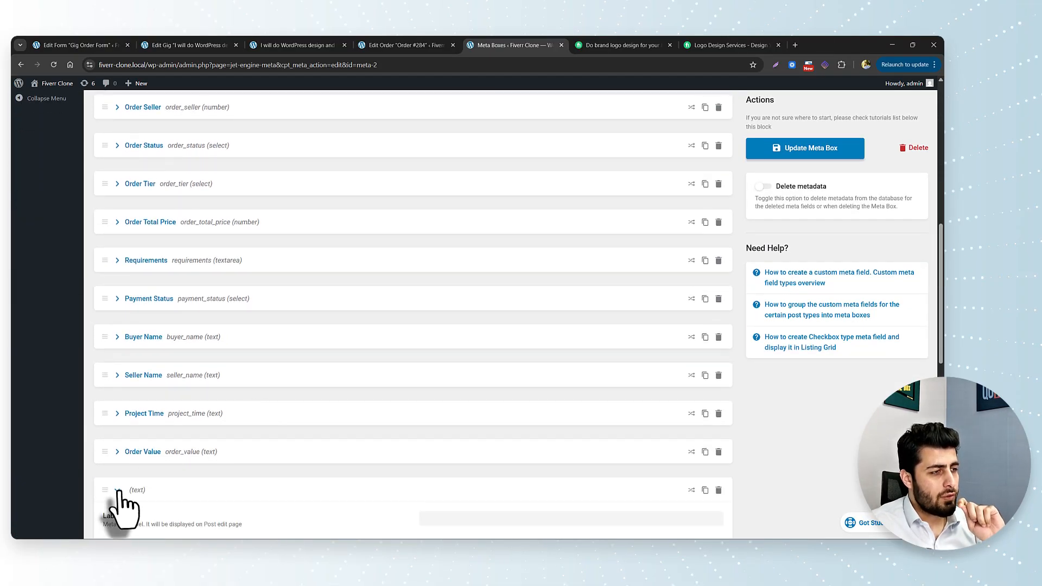
Label the new meta field Order Details with the name order_details and update the meta box
{"action": "scroll", "coordinate": [284, 495], "scroll_direction": "down", "scroll_amount": 5}
{"action": "left_click", "coordinate": [456, 246]}
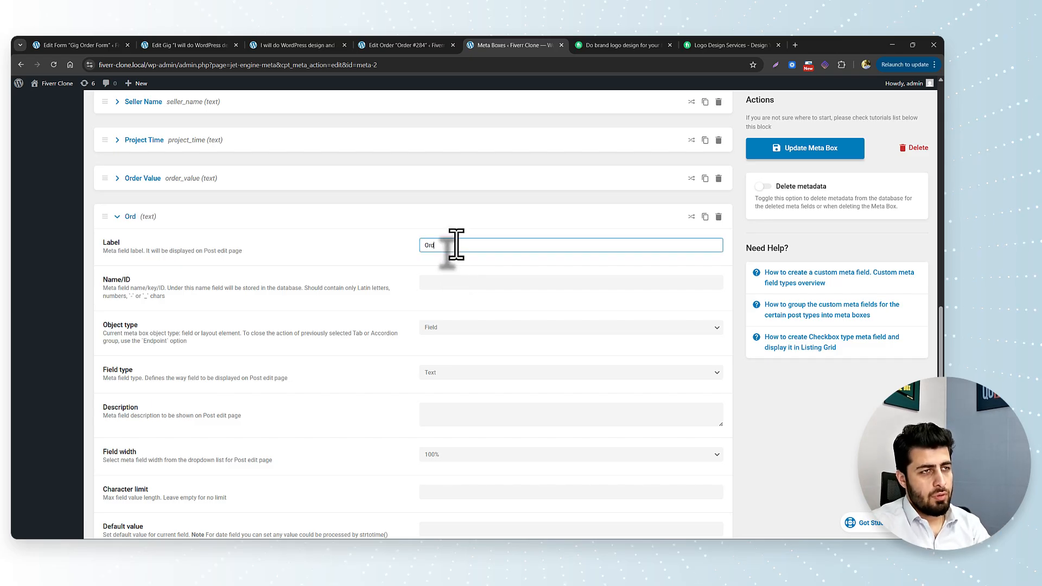
{"action": "type", "text": "Order Details"}
{"action": "key", "text": "Tab"}
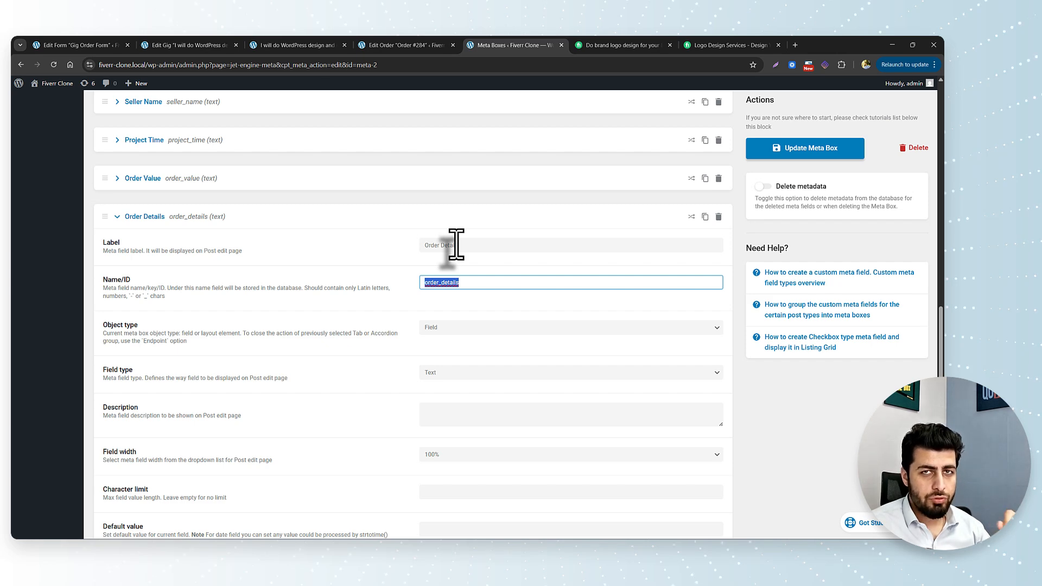
{"action": "scroll", "coordinate": [464, 371], "scroll_direction": "down", "scroll_amount": 4}
{"action": "scroll", "coordinate": [461, 374], "scroll_direction": "up", "scroll_amount": 2}
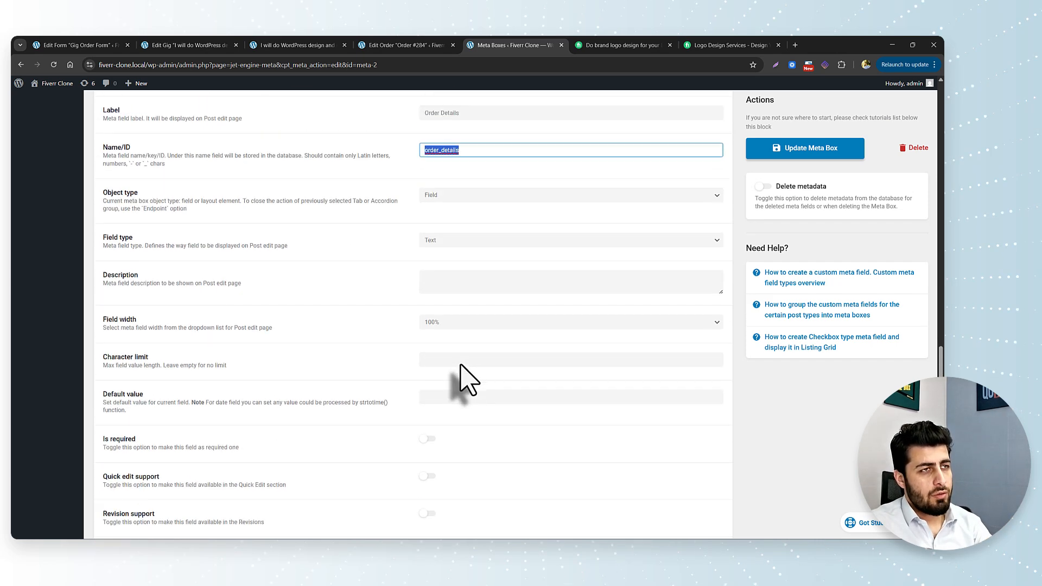
{"action": "scroll", "coordinate": [360, 372], "scroll_direction": "up", "scroll_amount": 2}
{"action": "scroll", "coordinate": [217, 434], "scroll_direction": "down", "scroll_amount": 5}
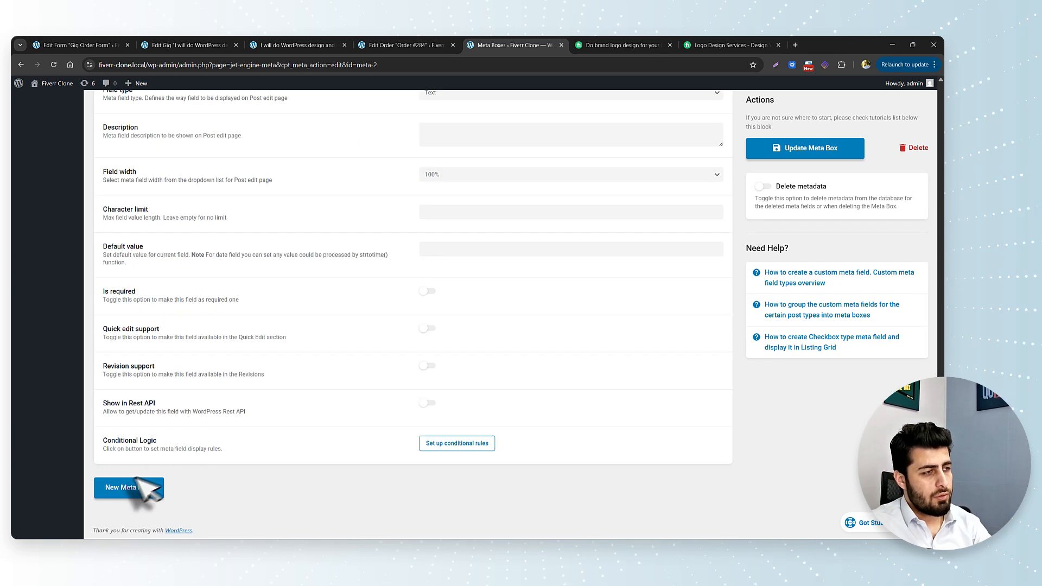
{"action": "left_click", "coordinate": [779, 158]}
Map Details about your order to Post Meta order_details in the Gig Order Form's Insert/Update Post action, update the action and save the form
{"action": "left_click", "coordinate": [78, 45]}
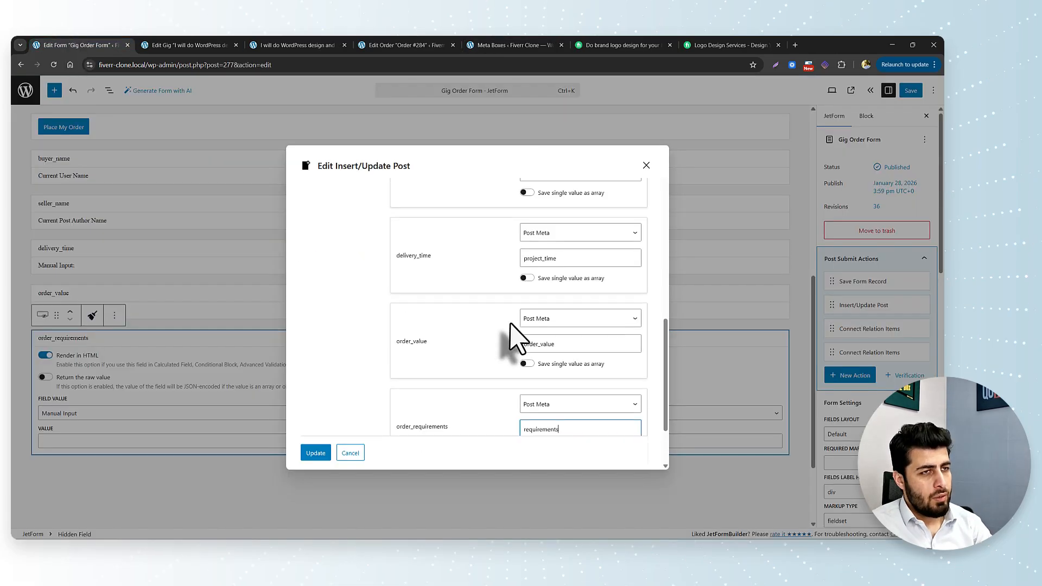
{"action": "scroll", "coordinate": [511, 326], "scroll_direction": "up", "scroll_amount": 10}
{"action": "scroll", "coordinate": [515, 336], "scroll_direction": "up", "scroll_amount": 2}
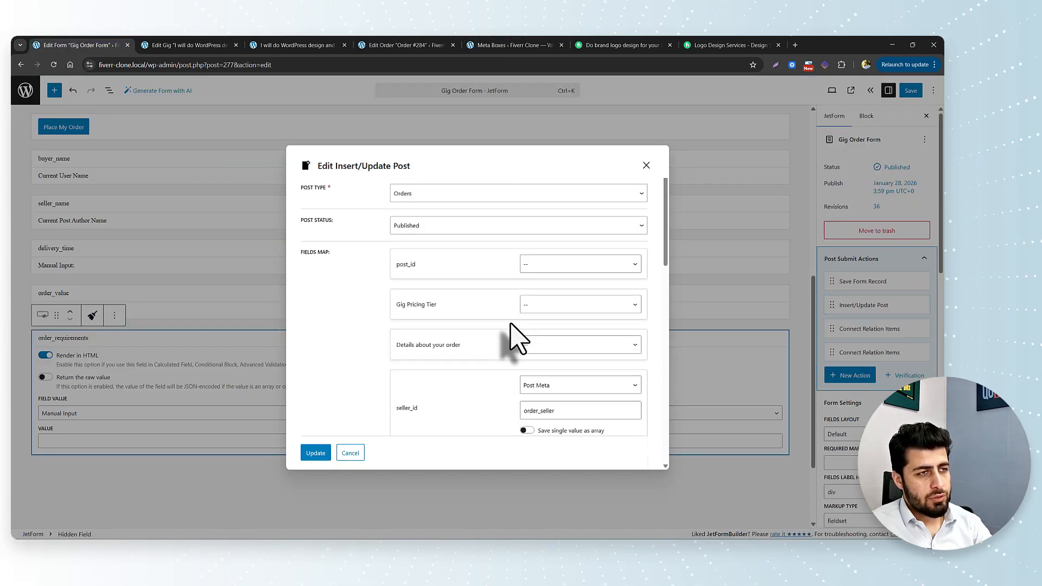
{"action": "left_click", "coordinate": [564, 345]}
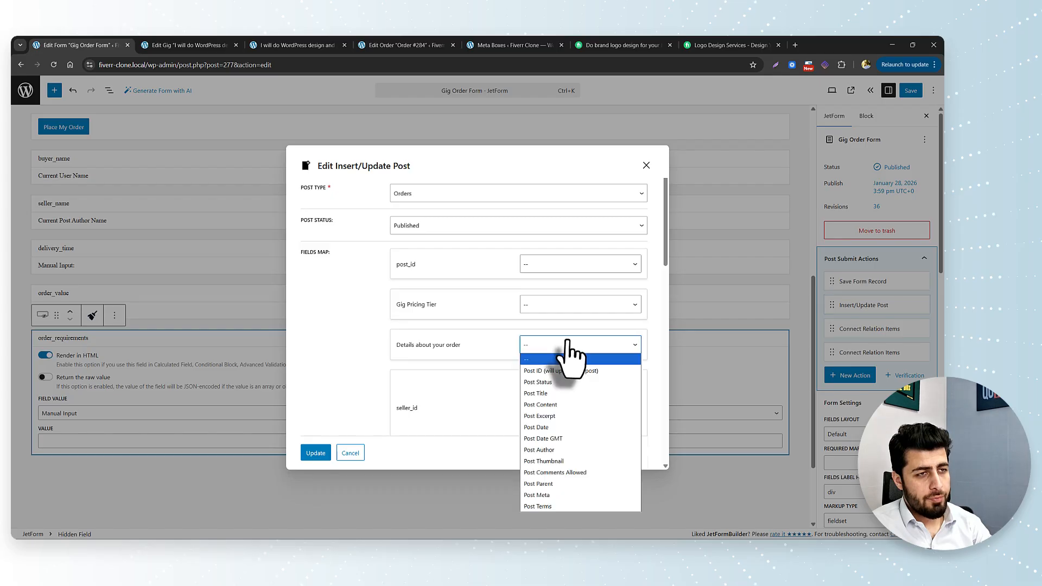
{"action": "key", "text": "Escape"}
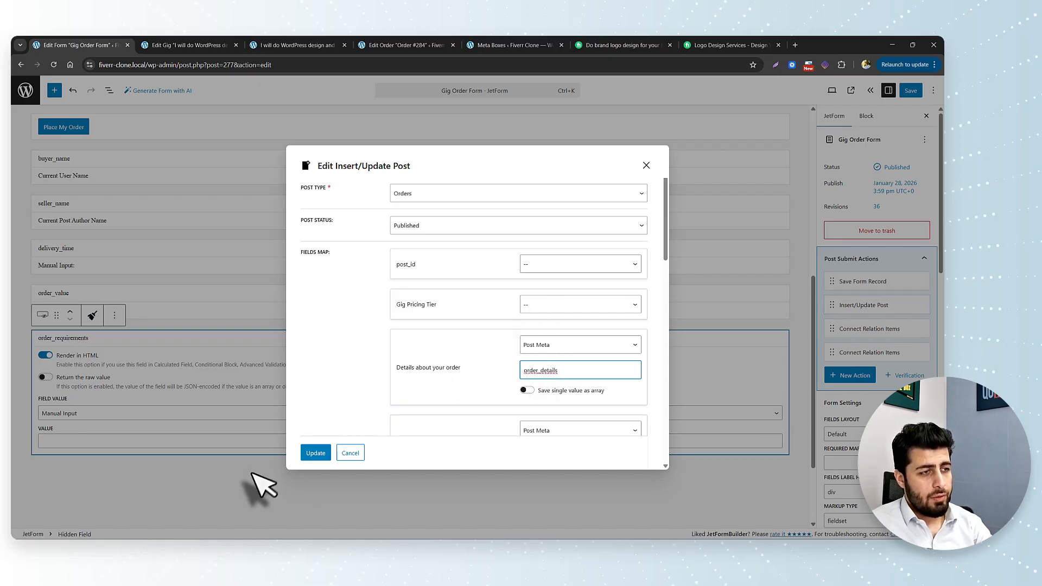
{"action": "left_click", "coordinate": [312, 457]}
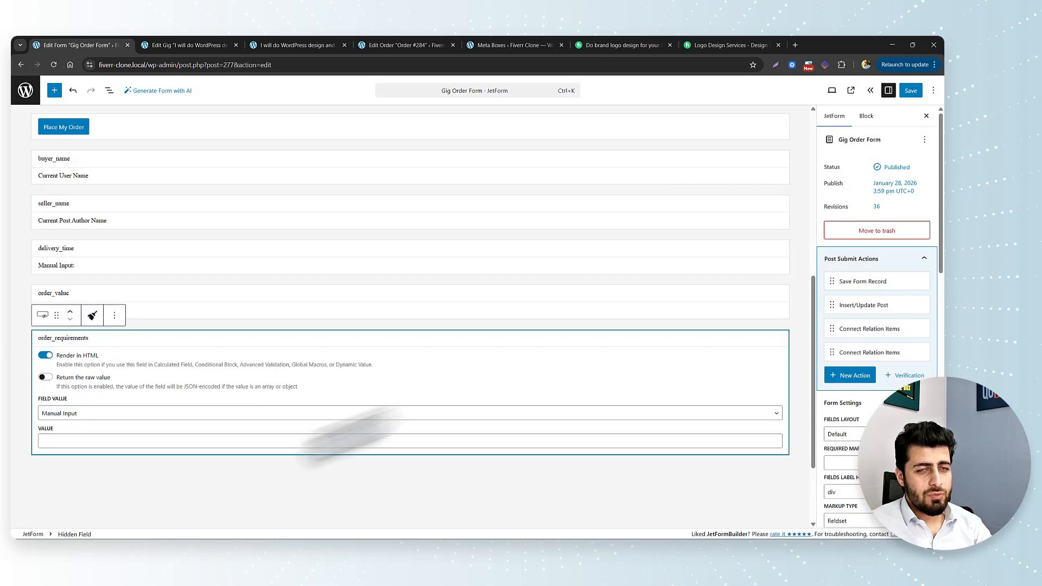
{"action": "left_click", "coordinate": [911, 91]}
{"action": "scroll", "coordinate": [454, 344], "scroll_direction": "up", "scroll_amount": 10}
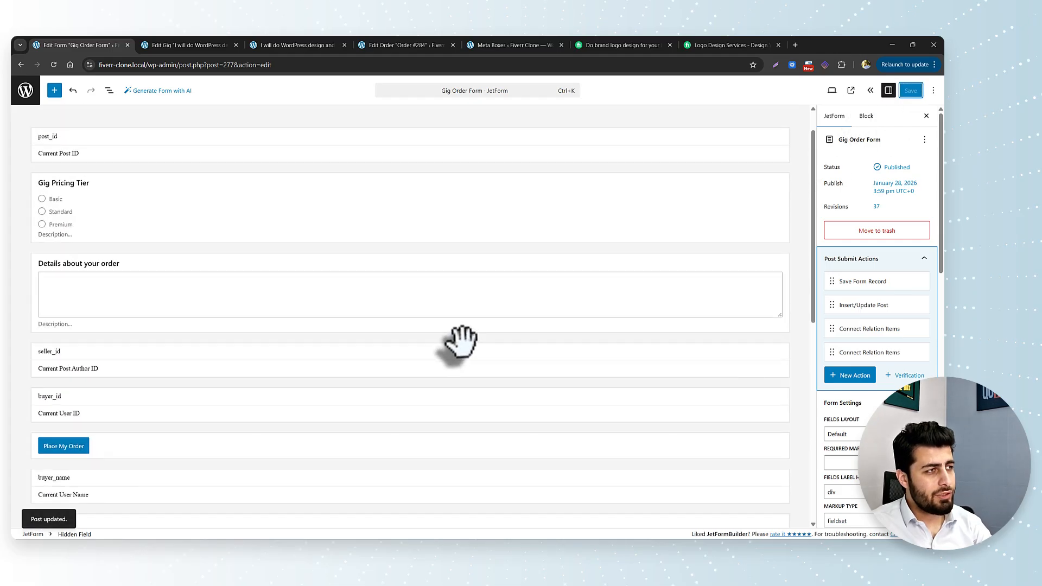
Compare the Basic, Standard and Premium tiers' prices and delivery times on the gig's front-end page
{"action": "left_click", "coordinate": [293, 45]}
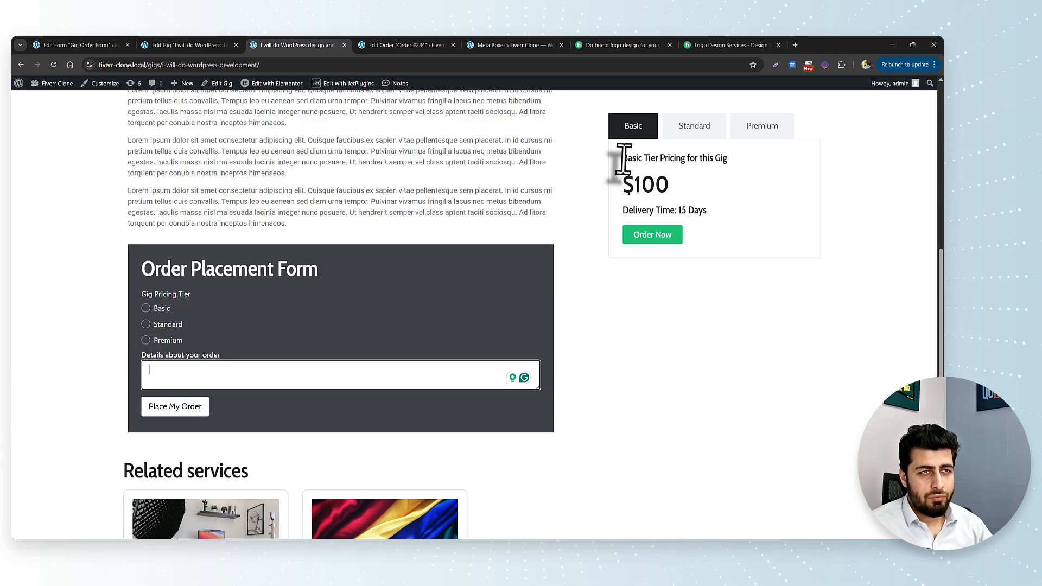
{"action": "left_click_drag", "start_coordinate": [620, 158], "coordinate": [690, 199]}
{"action": "left_click", "coordinate": [690, 128]}
{"action": "left_click", "coordinate": [741, 128]}
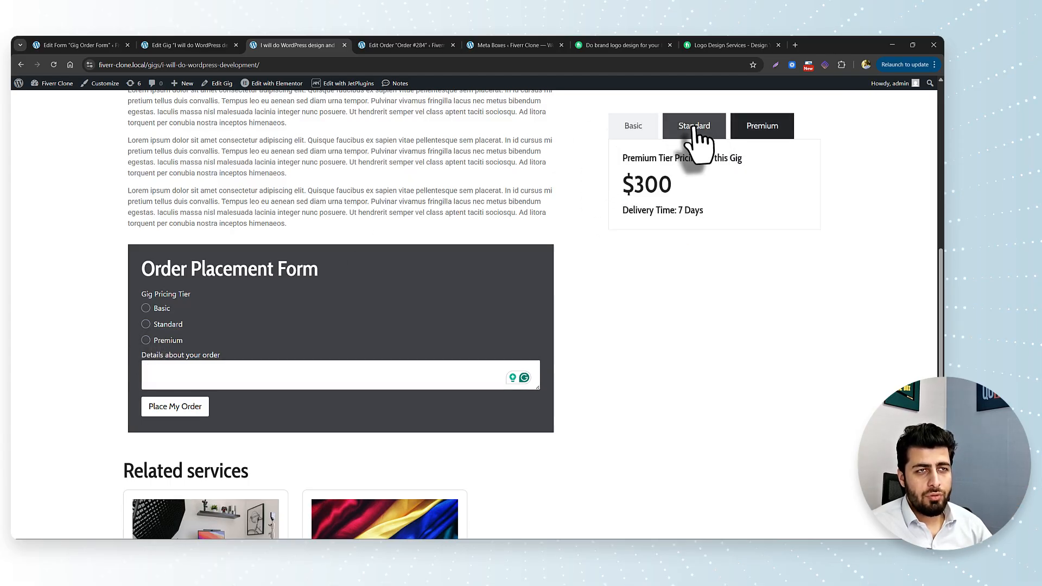
{"action": "left_click", "coordinate": [696, 128]}
{"action": "left_click", "coordinate": [645, 131]}
{"action": "left_click", "coordinate": [689, 209]}
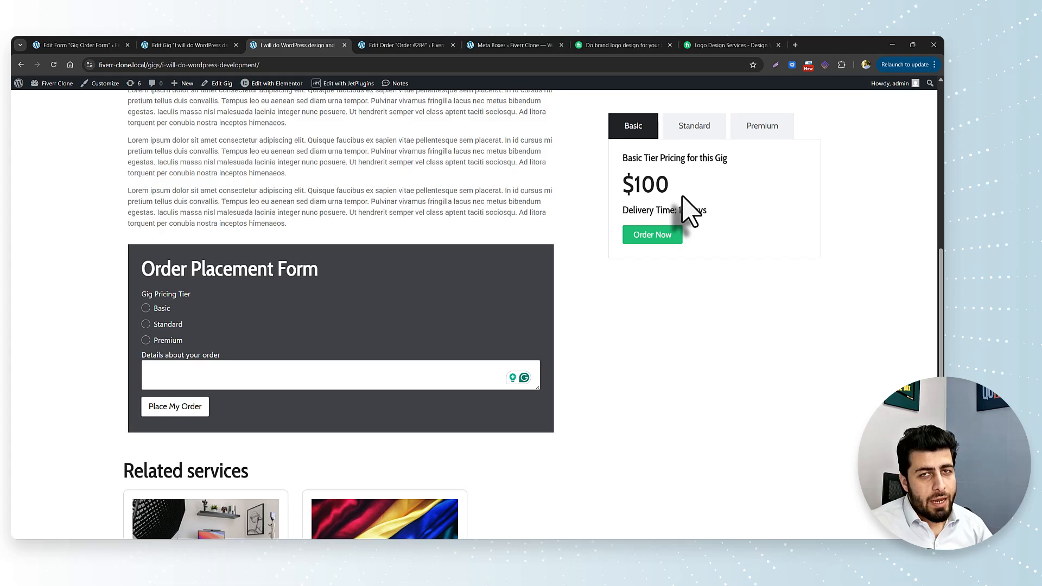
Choose the Standard tier in the Order Placement Form and compare it with the price and delivery time shown for the Basic and Standard tiers
{"action": "left_click", "coordinate": [161, 325]}
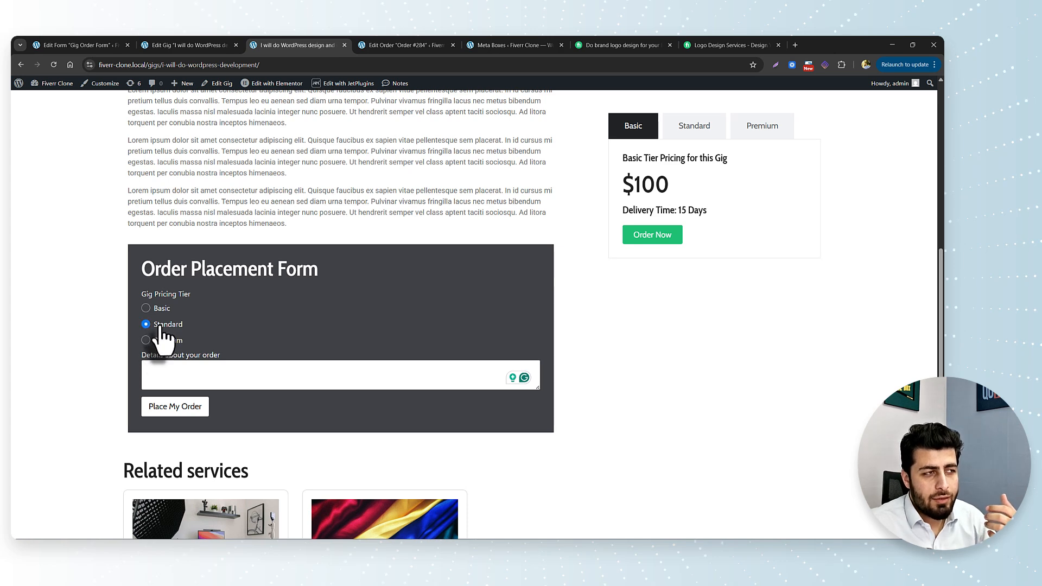
{"action": "left_click", "coordinate": [170, 375]}
{"action": "left_click_drag", "start_coordinate": [616, 190], "coordinate": [692, 195]}
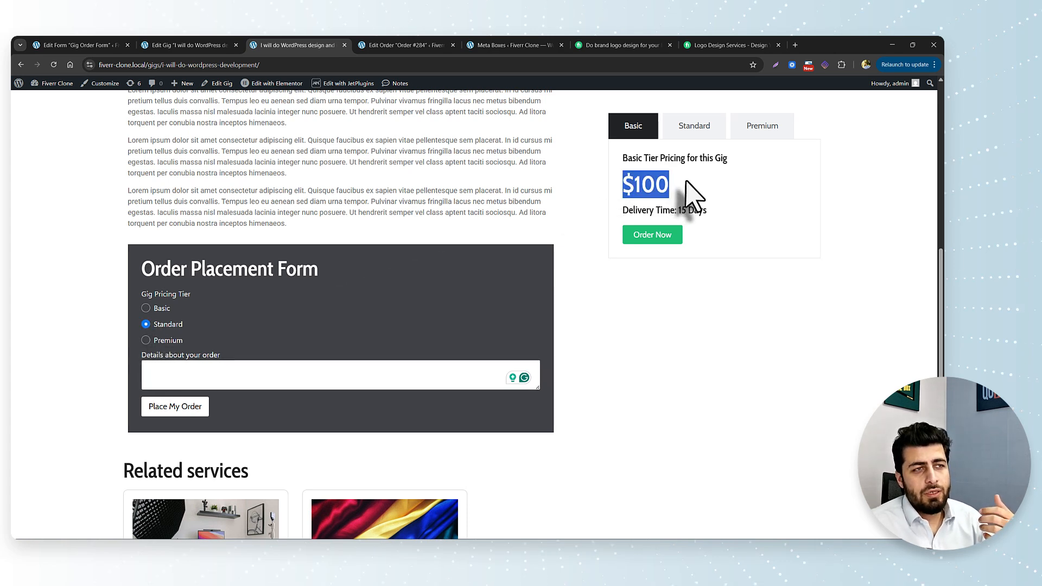
{"action": "left_click", "coordinate": [692, 129]}
{"action": "left_click_drag", "start_coordinate": [619, 185], "coordinate": [704, 211]}
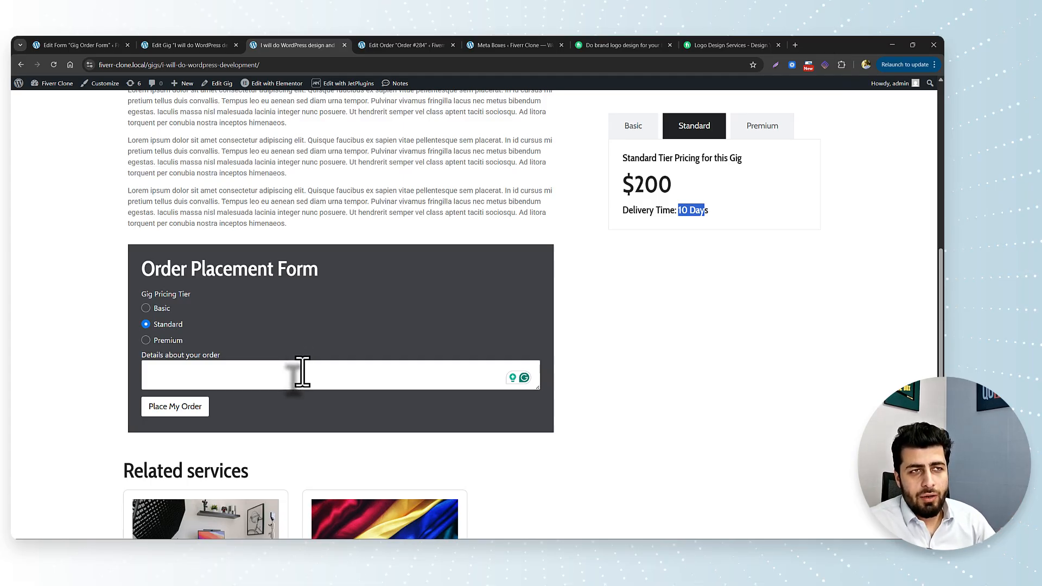
{"action": "left_click", "coordinate": [625, 133]}
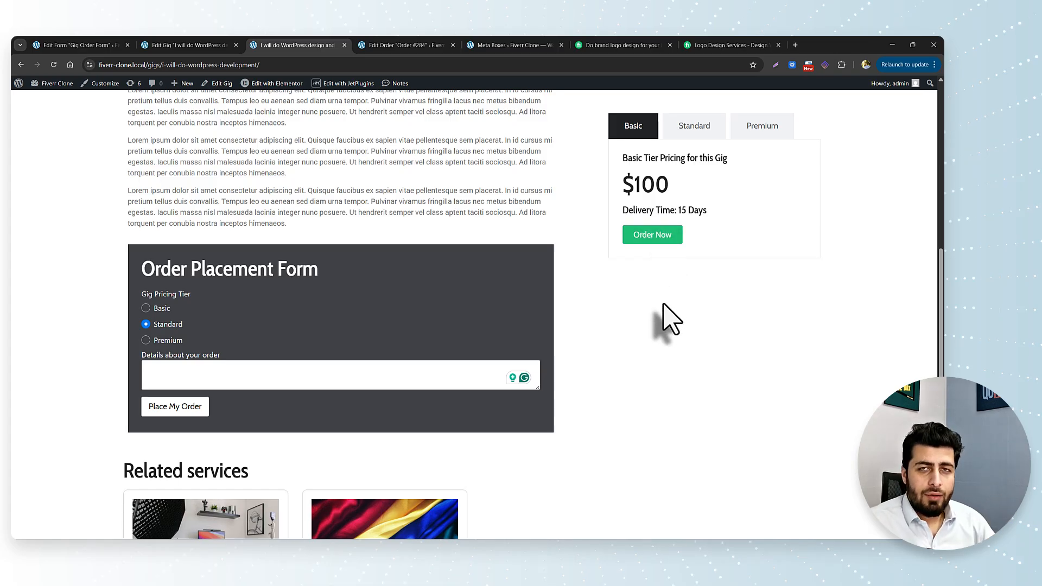
Return to the Gig Order Form editor, deselect the order_requirements field and review the form's fields
{"action": "scroll", "coordinate": [671, 320], "scroll_direction": "up", "scroll_amount": 10}
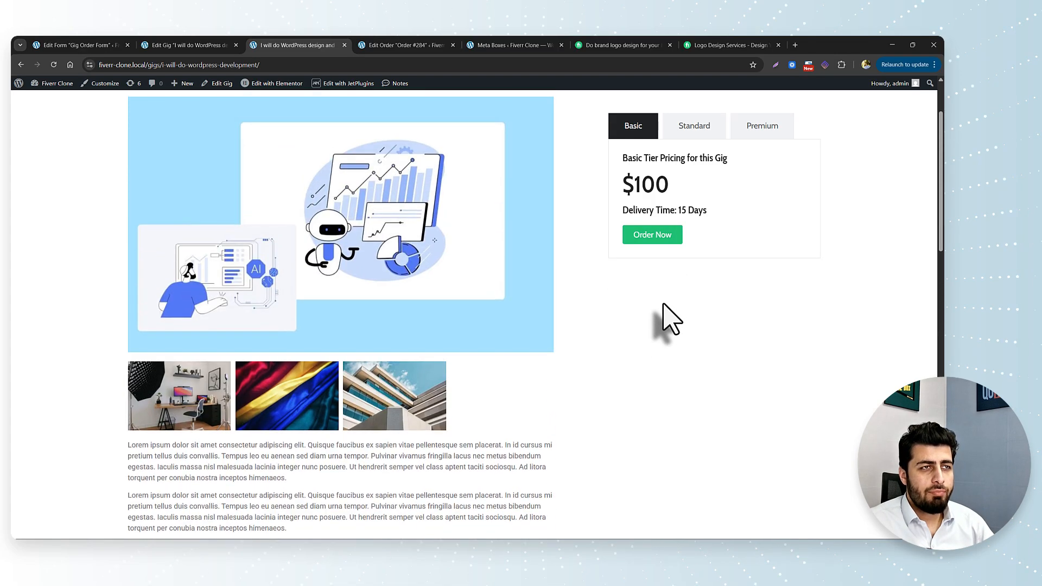
{"action": "scroll", "coordinate": [671, 320], "scroll_direction": "up", "scroll_amount": 2}
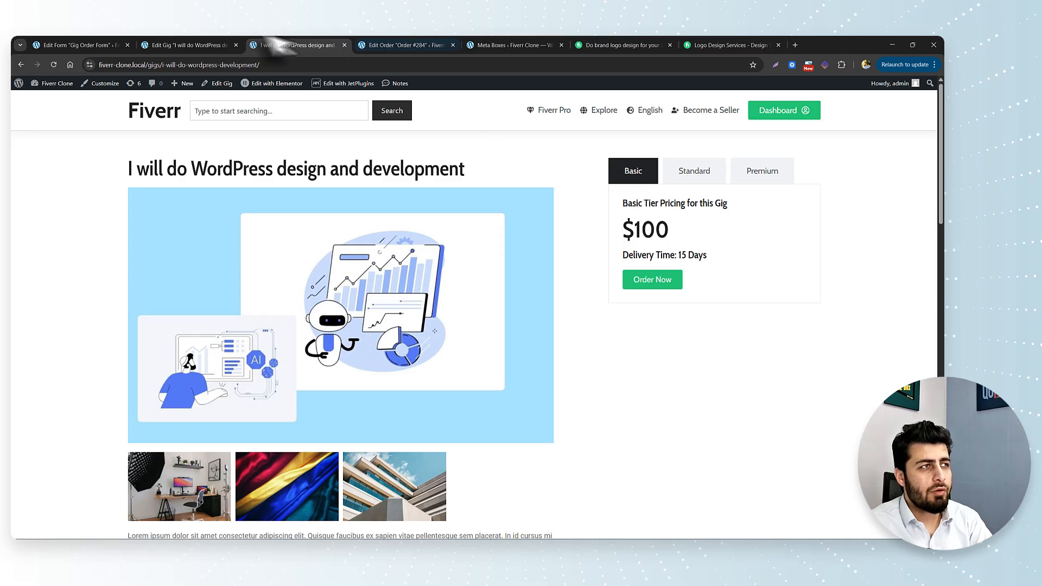
{"action": "left_click", "coordinate": [227, 44]}
{"action": "left_click", "coordinate": [72, 45]}
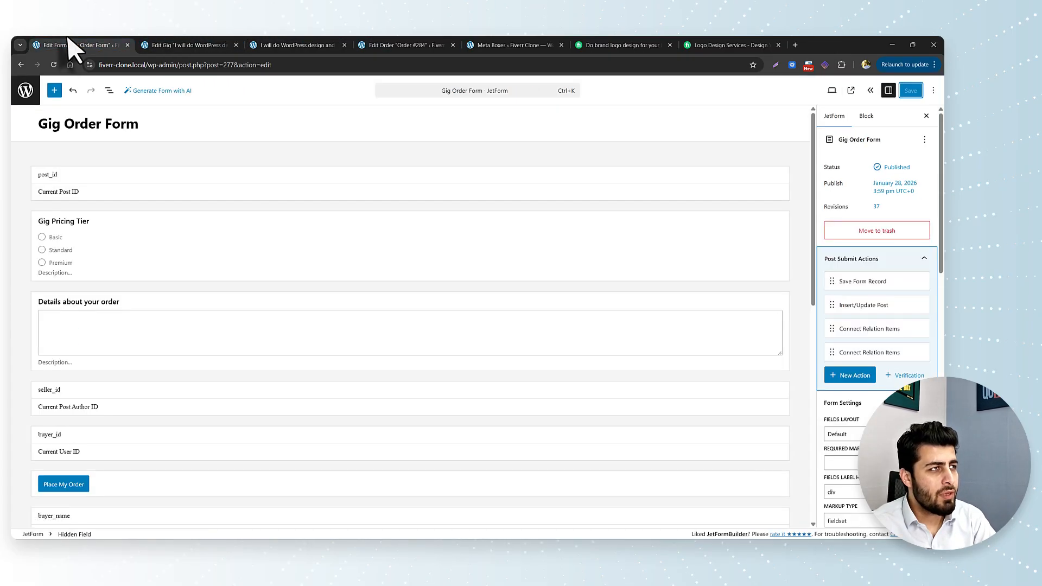
{"action": "scroll", "coordinate": [267, 415], "scroll_direction": "down", "scroll_amount": 3}
{"action": "scroll", "coordinate": [267, 416], "scroll_direction": "down", "scroll_amount": 2}
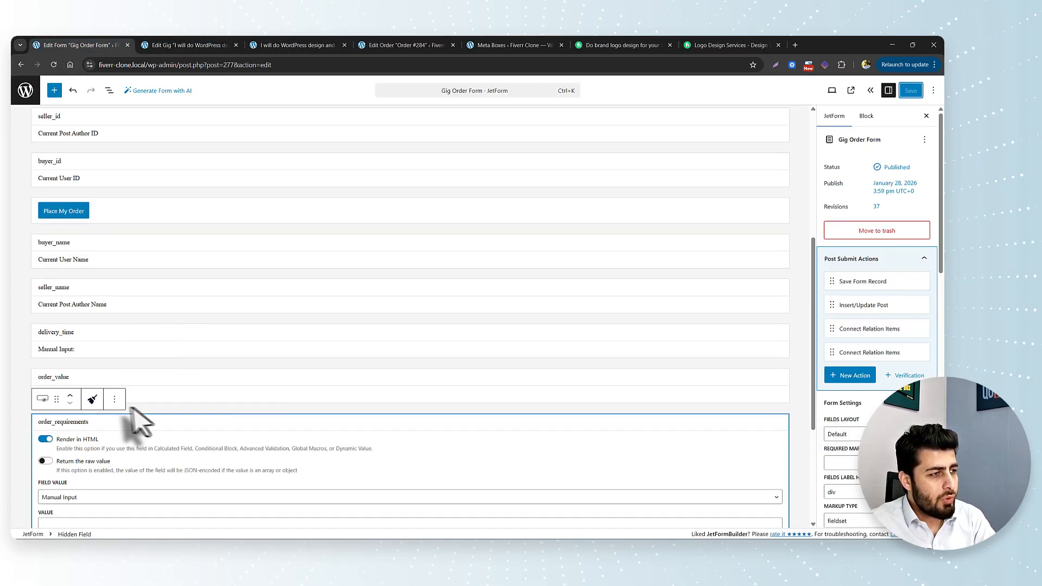
{"action": "left_click", "coordinate": [26, 431]}
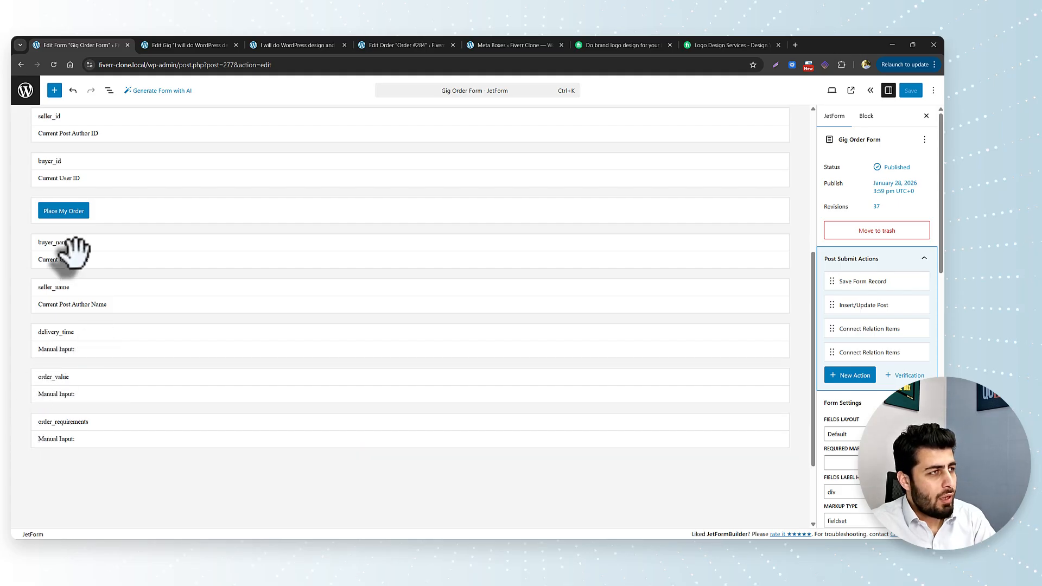
{"action": "scroll", "coordinate": [130, 252], "scroll_direction": "up", "scroll_amount": 2}
{"action": "scroll", "coordinate": [129, 258], "scroll_direction": "down", "scroll_amount": 3}
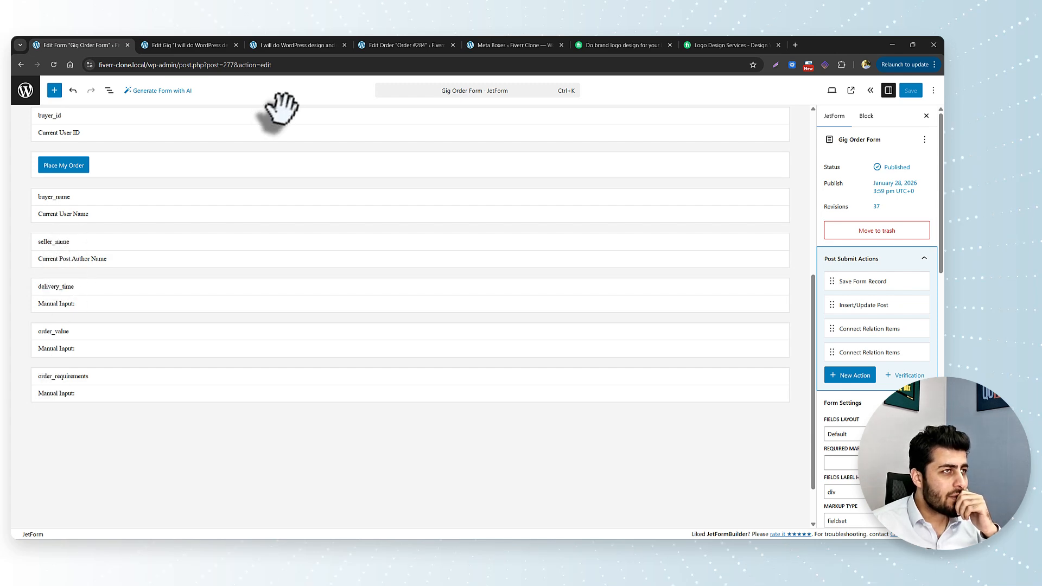
Examine the gig's front-end pricing and its Delivery Time, Revisions, Requirements and tier fields in the gig editor
{"action": "left_click", "coordinate": [292, 45]}
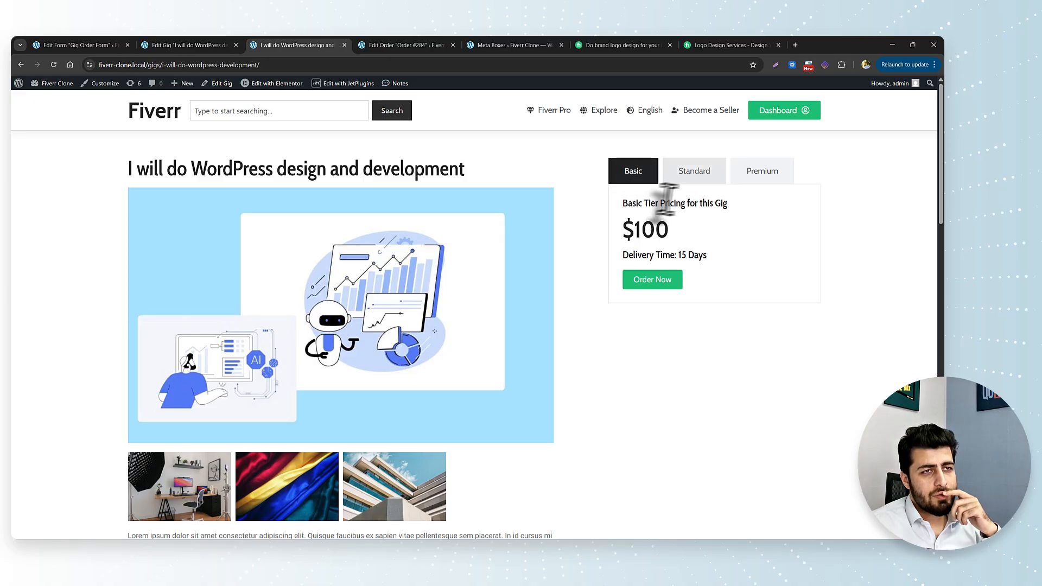
{"action": "left_click_drag", "start_coordinate": [659, 203], "coordinate": [713, 203]}
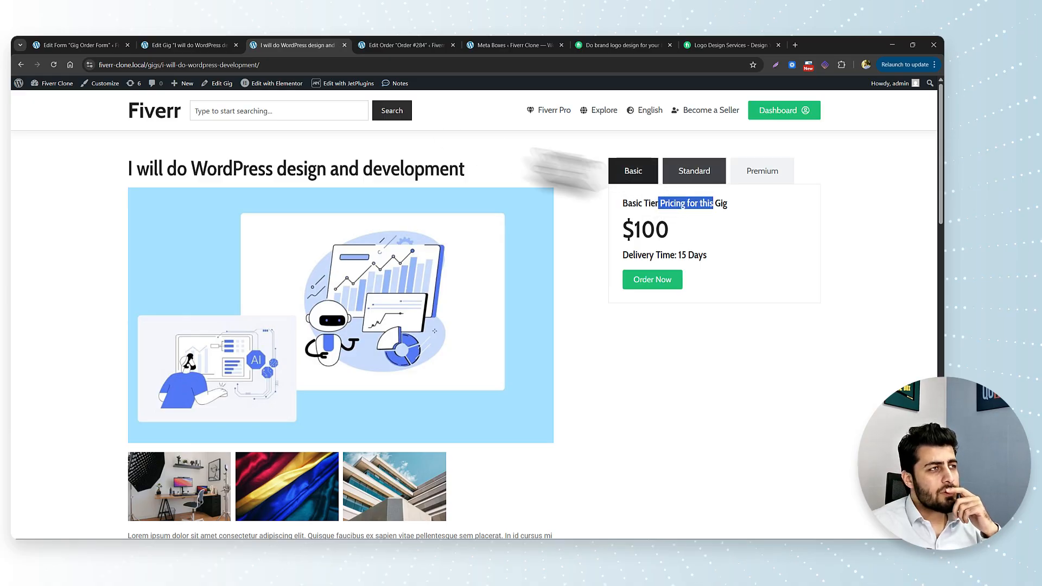
{"action": "left_click", "coordinate": [229, 44]}
{"action": "scroll", "coordinate": [186, 233], "scroll_direction": "up", "scroll_amount": 5}
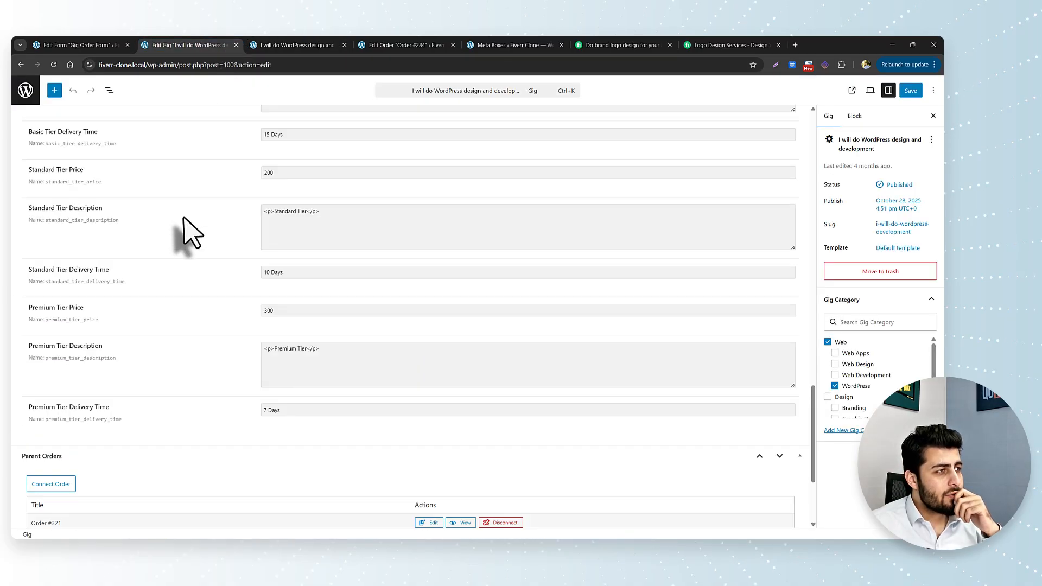
{"action": "scroll", "coordinate": [186, 232], "scroll_direction": "up", "scroll_amount": 10}
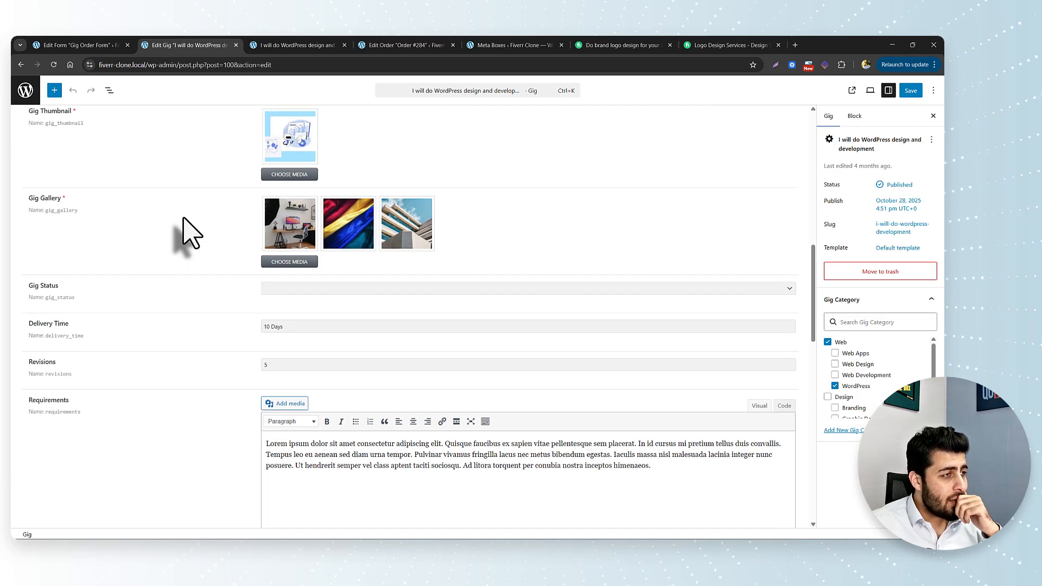
{"action": "scroll", "coordinate": [185, 234], "scroll_direction": "down", "scroll_amount": 3}
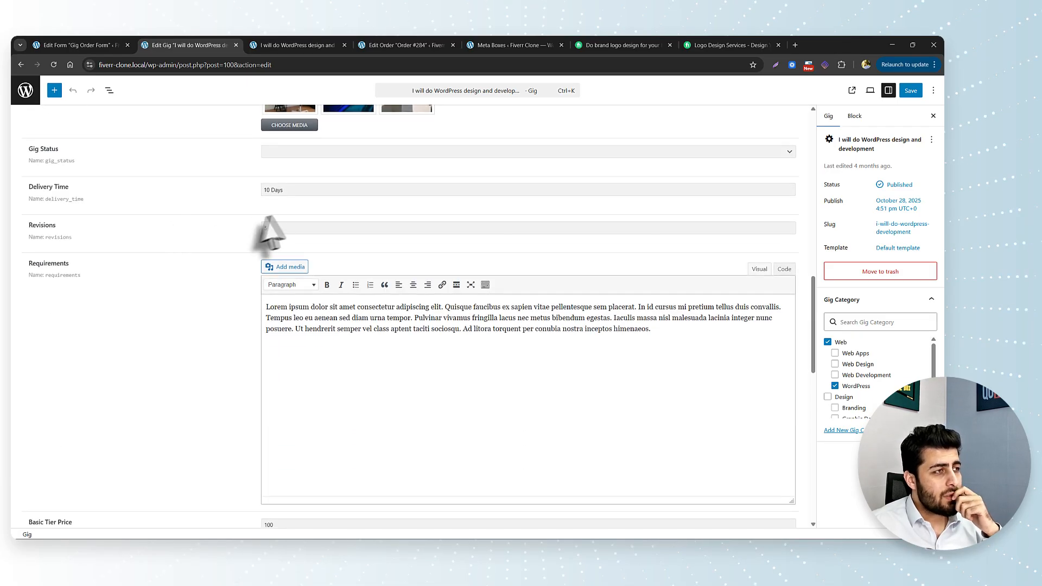
{"action": "left_click", "coordinate": [77, 45]}
{"action": "left_click", "coordinate": [179, 45]}
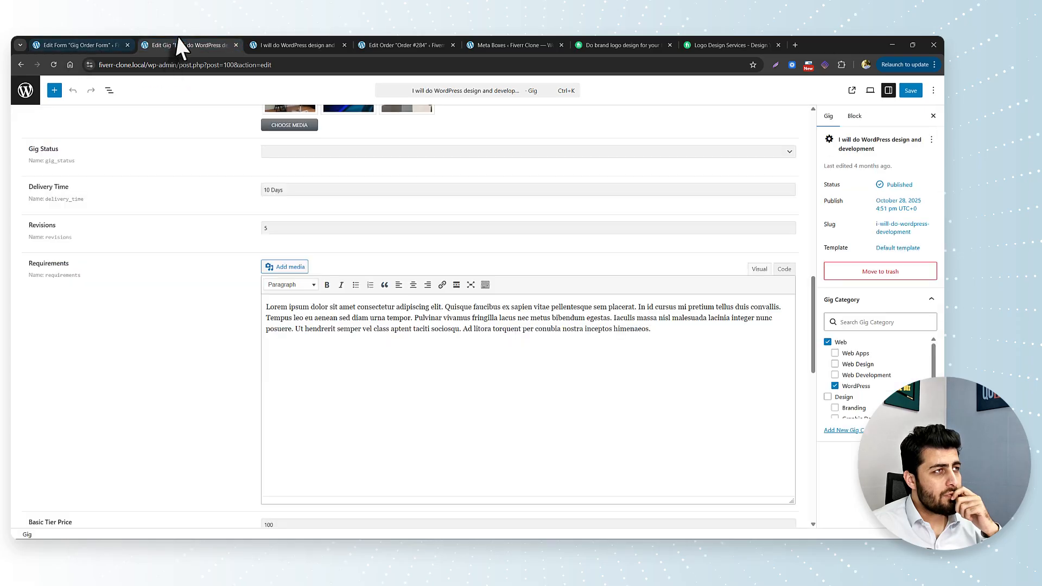
Review the Settings and Order Details meta fields of Order #284 for a field that can hold revisions
{"action": "left_click", "coordinate": [388, 44]}
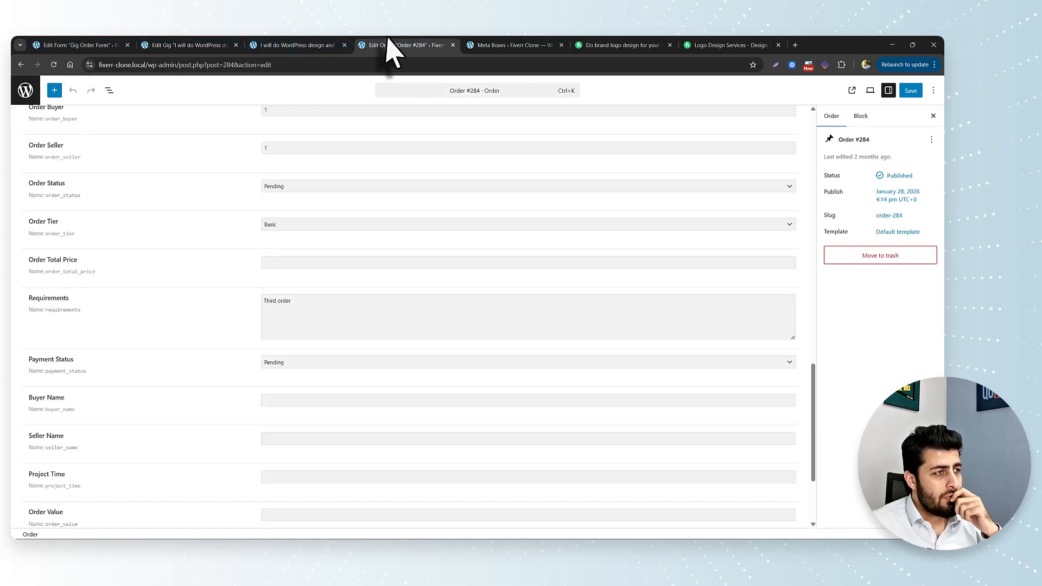
{"action": "scroll", "coordinate": [144, 380], "scroll_direction": "down", "scroll_amount": 3}
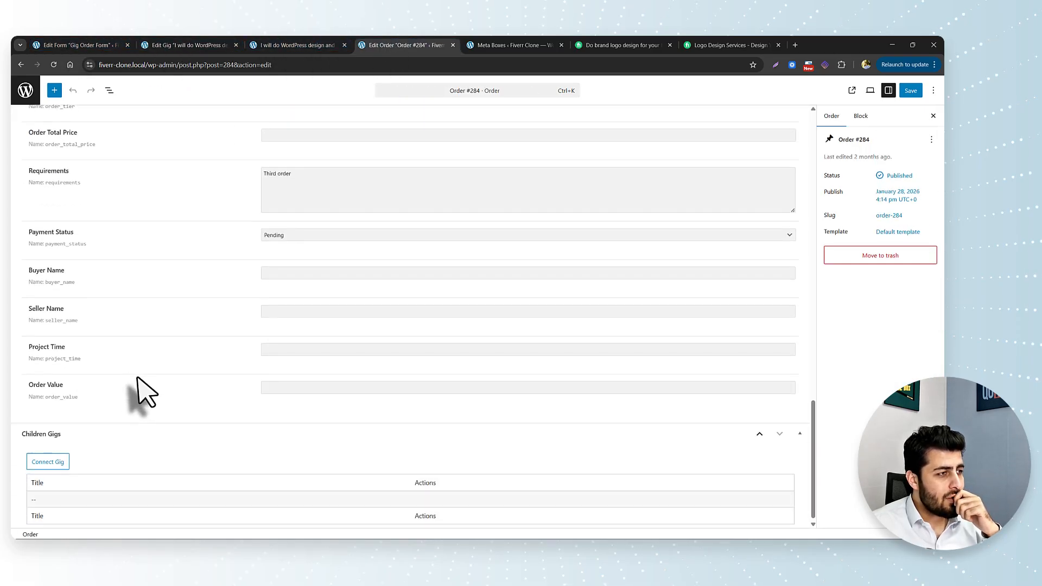
{"action": "scroll", "coordinate": [144, 391], "scroll_direction": "up", "scroll_amount": 1}
{"action": "scroll", "coordinate": [144, 391], "scroll_direction": "up", "scroll_amount": 2}
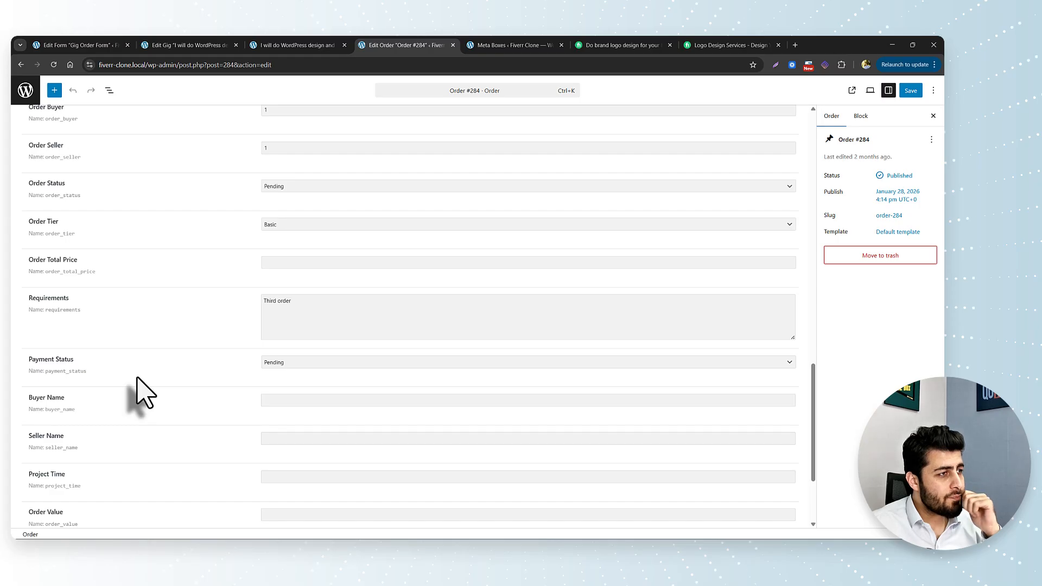
{"action": "scroll", "coordinate": [143, 390], "scroll_direction": "up", "scroll_amount": 4}
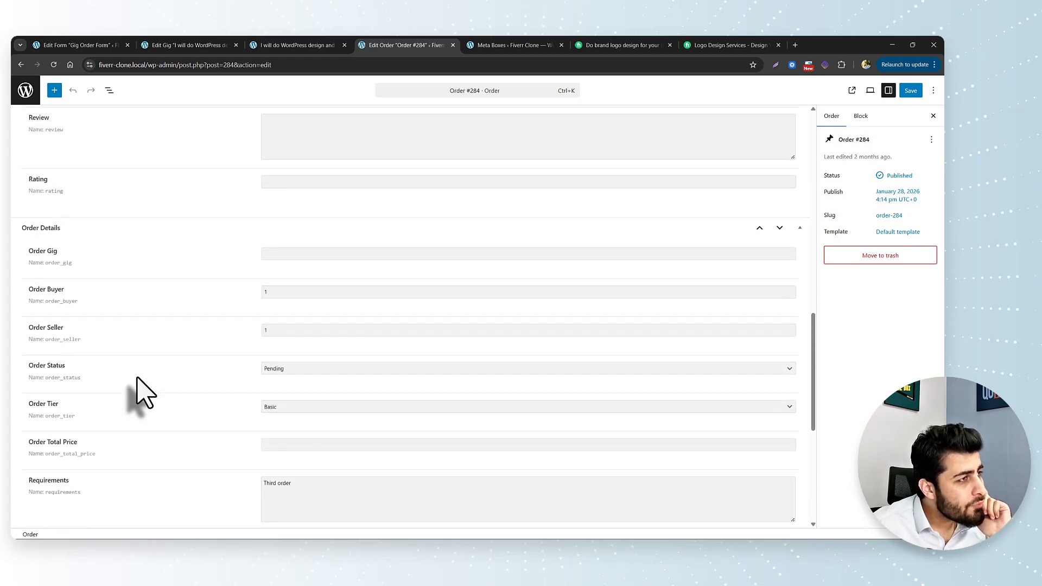
{"action": "scroll", "coordinate": [144, 391], "scroll_direction": "up", "scroll_amount": 3}
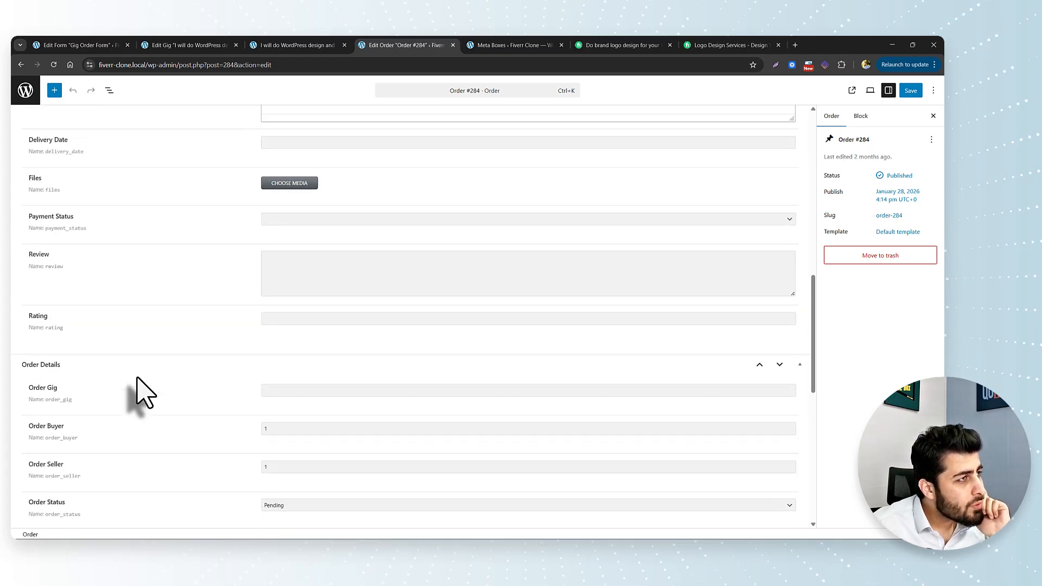
{"action": "scroll", "coordinate": [143, 390], "scroll_direction": "up", "scroll_amount": 3}
{"action": "scroll", "coordinate": [144, 390], "scroll_direction": "up", "scroll_amount": 3}
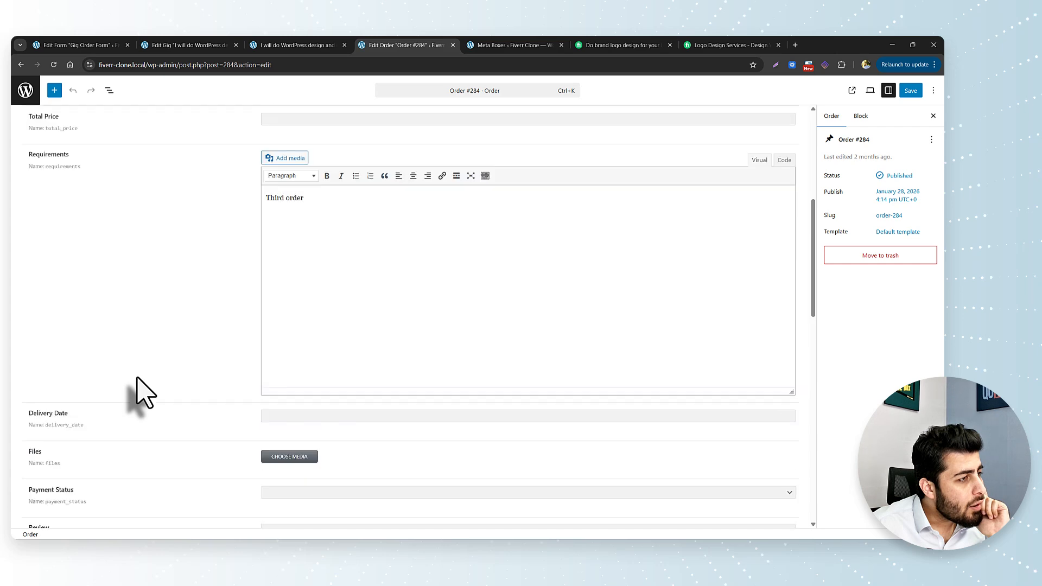
{"action": "scroll", "coordinate": [144, 391], "scroll_direction": "up", "scroll_amount": 4}
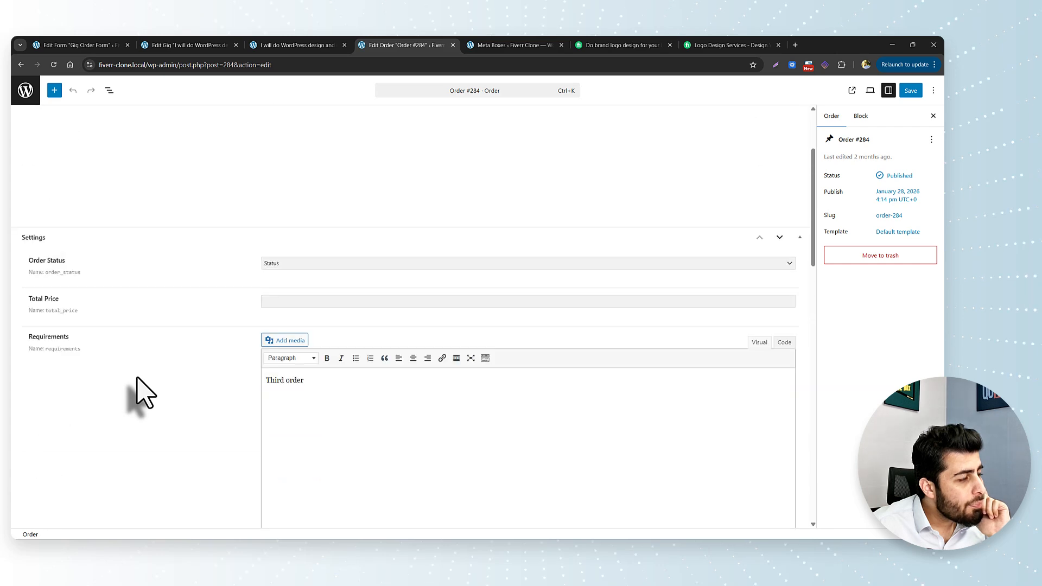
Add a text meta field labelled Revisions at the end of the order meta box and update the meta box
{"action": "scroll", "coordinate": [143, 392], "scroll_direction": "down", "scroll_amount": 15}
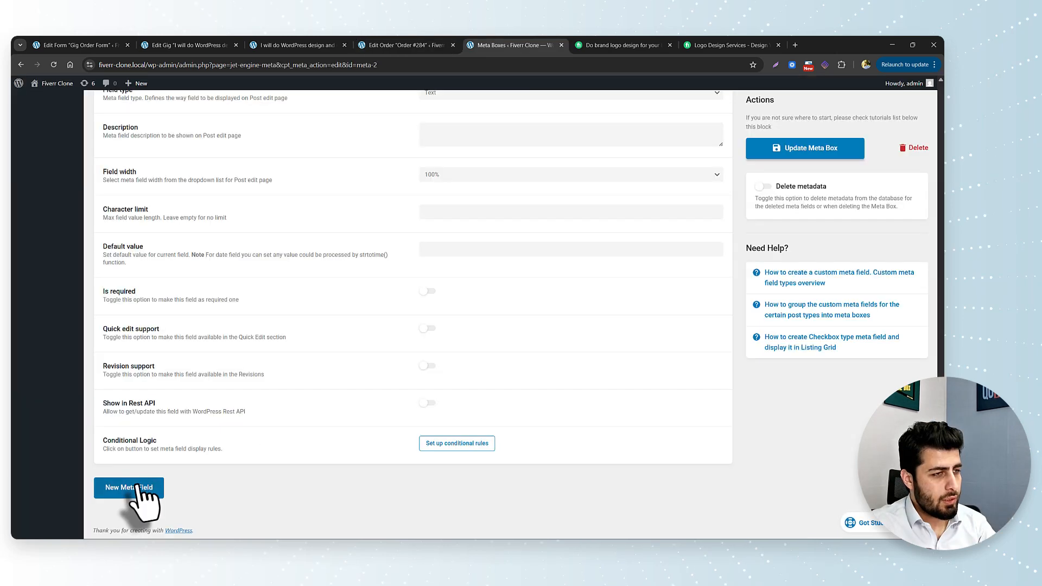
{"action": "left_click", "coordinate": [140, 487]}
{"action": "scroll", "coordinate": [488, 290], "scroll_direction": "down", "scroll_amount": 4}
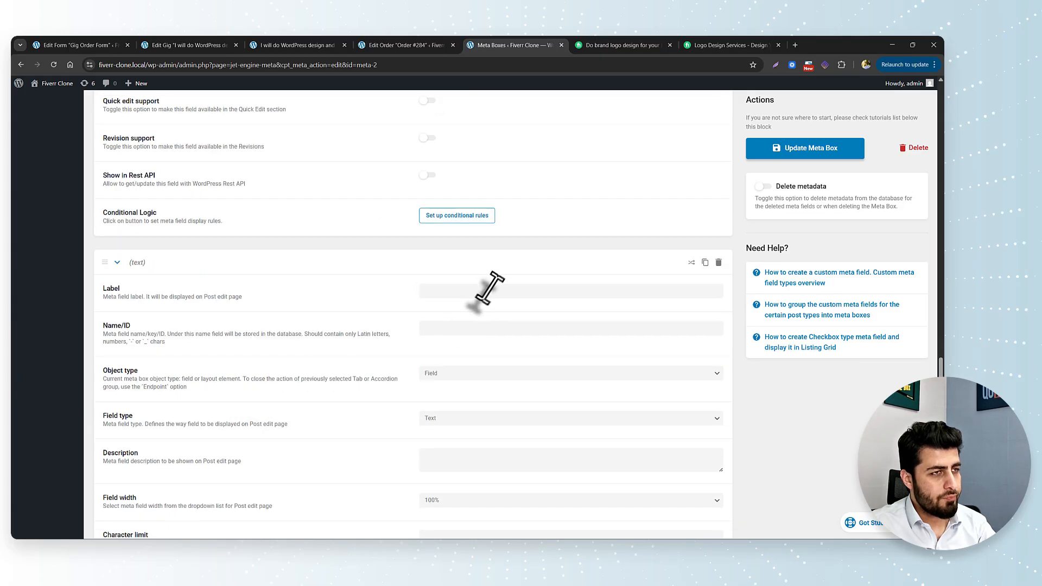
{"action": "left_click", "coordinate": [500, 290]}
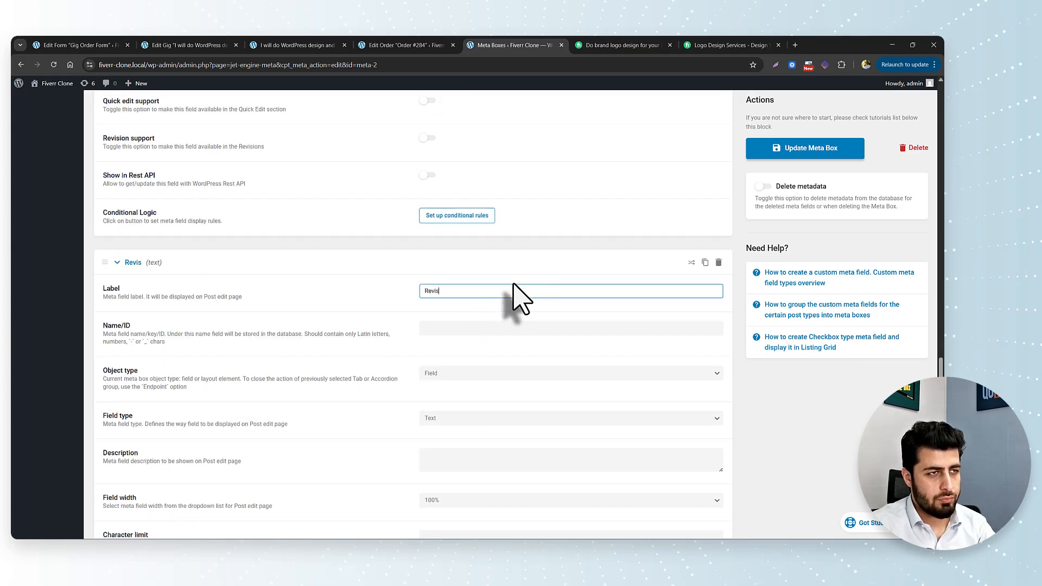
{"action": "key", "text": "Tab"}
{"action": "scroll", "coordinate": [540, 325], "scroll_direction": "down", "scroll_amount": 5}
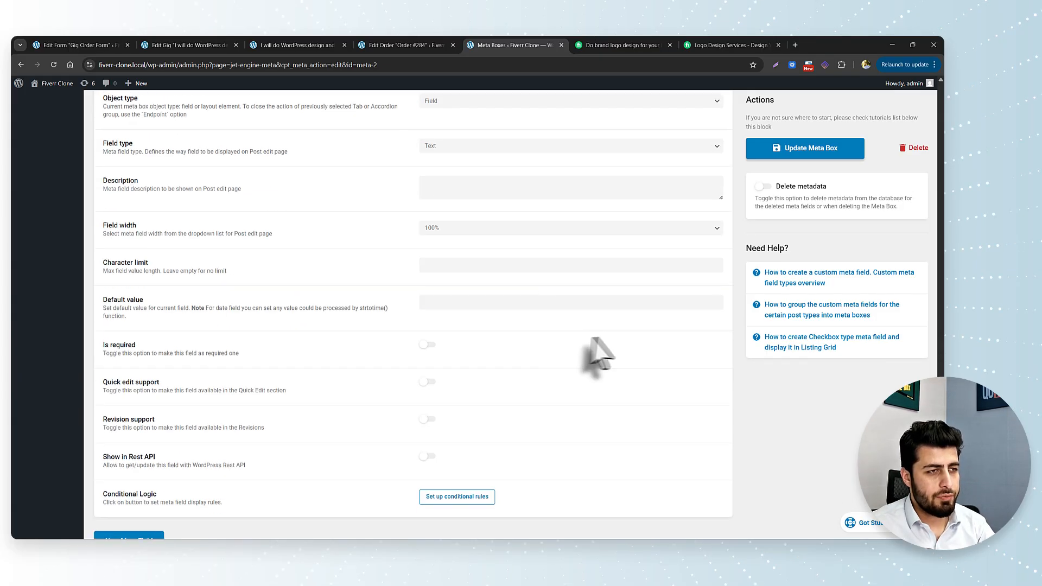
{"action": "left_click", "coordinate": [805, 147]}
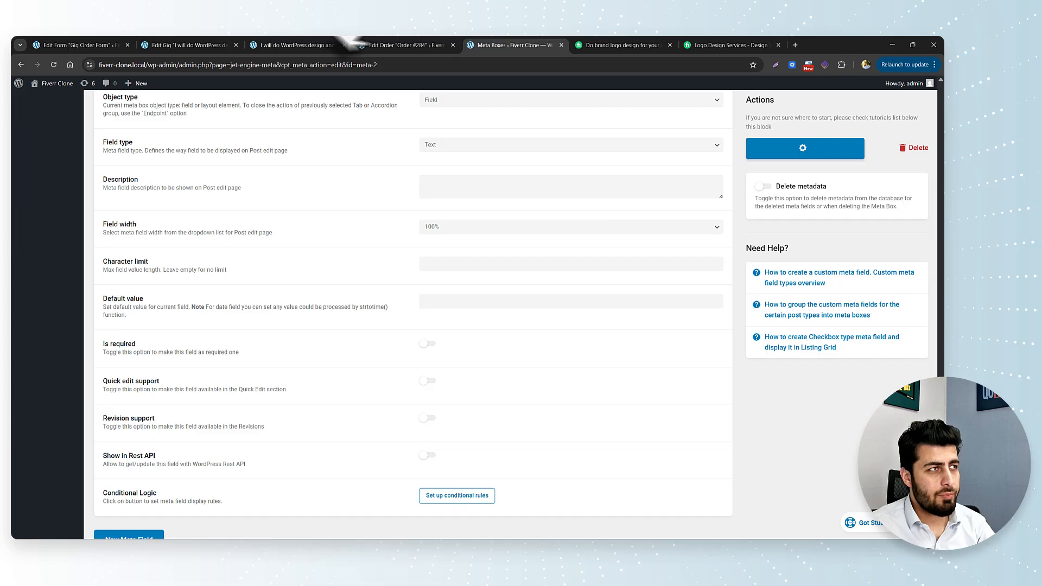
Add a hidden field named revisions at the end of the Gig Order Form with Manual Input as its field value
{"action": "left_click", "coordinate": [87, 45]}
{"action": "left_click", "coordinate": [63, 414]}
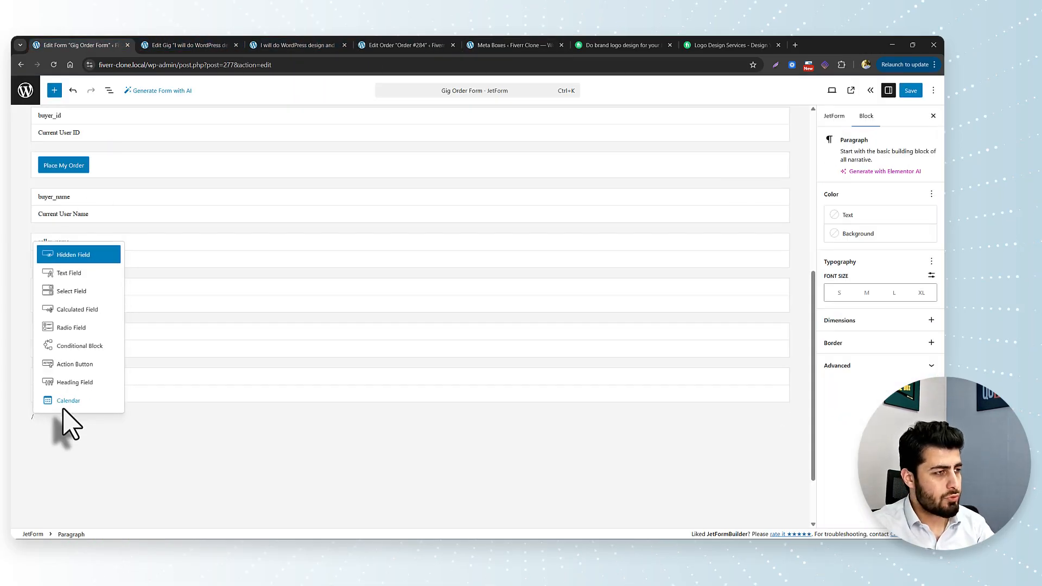
{"action": "key", "text": "Return"}
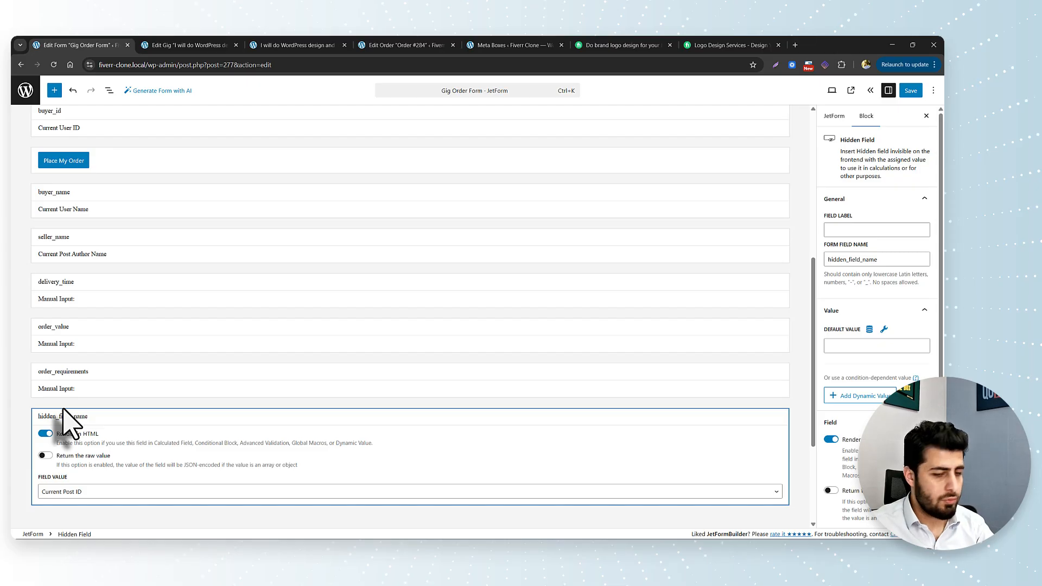
{"action": "double_click", "coordinate": [65, 417]}
{"action": "type", "text": "revisions"}
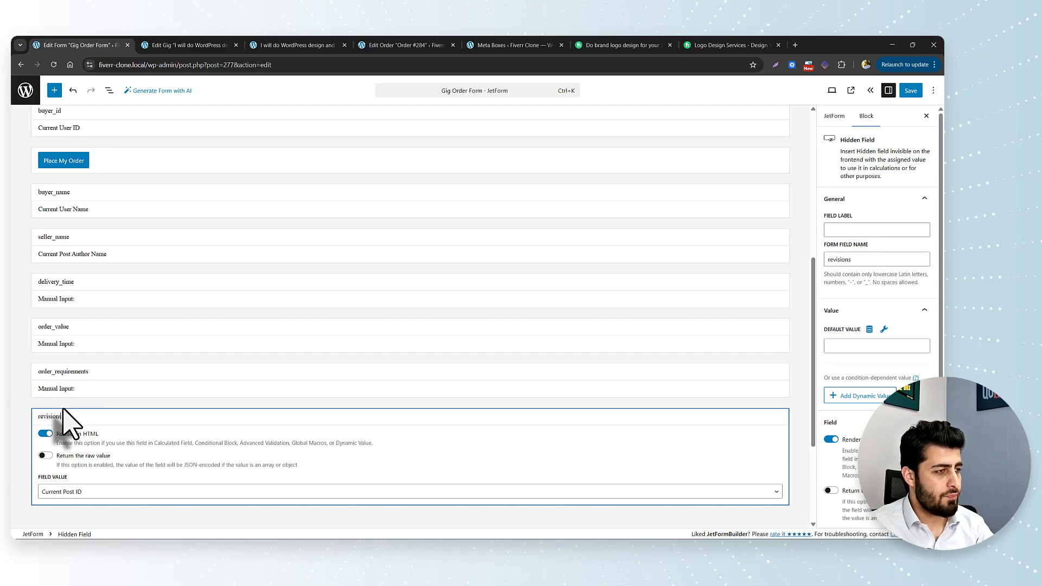
{"action": "left_click", "coordinate": [96, 491]}
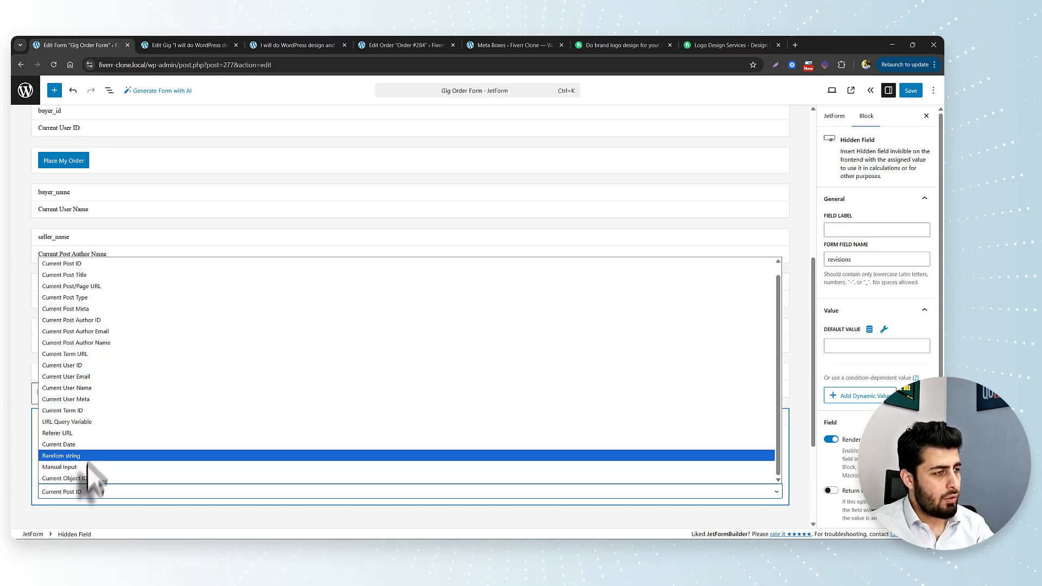
{"action": "left_click", "coordinate": [86, 467]}
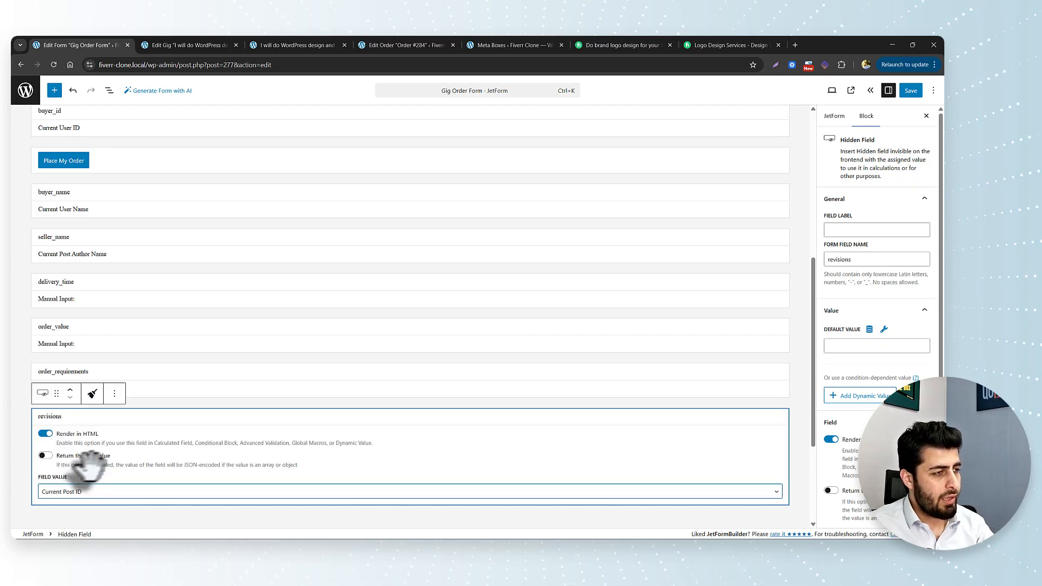
Set the revisions field's default value preset to source Post, post ID from Current post and property Post Meta
{"action": "left_click", "coordinate": [868, 329]}
{"action": "left_click", "coordinate": [496, 298]}
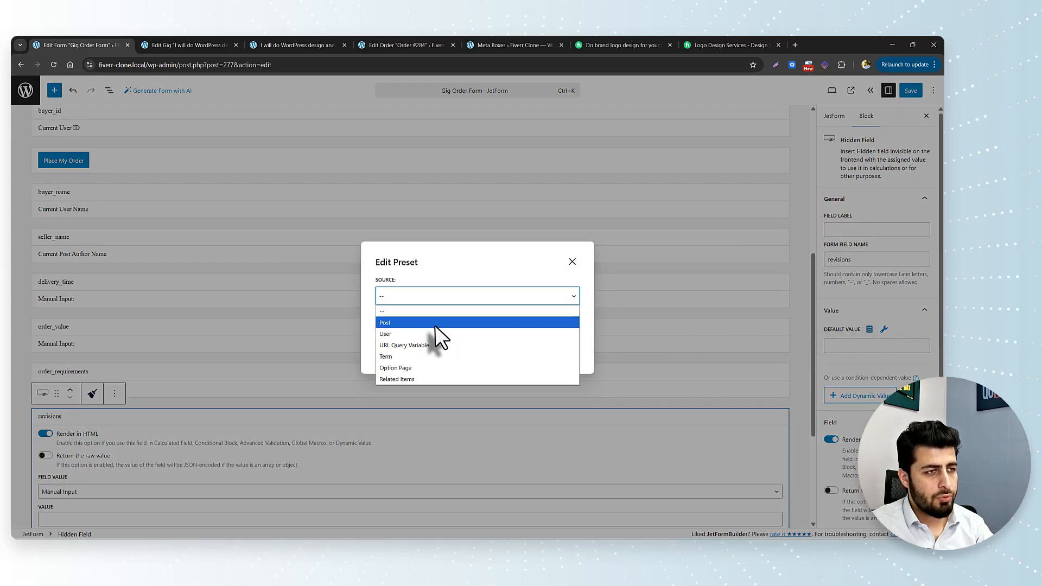
{"action": "left_click", "coordinate": [435, 324]}
{"action": "left_click", "coordinate": [395, 297]}
{"action": "left_click", "coordinate": [396, 328]}
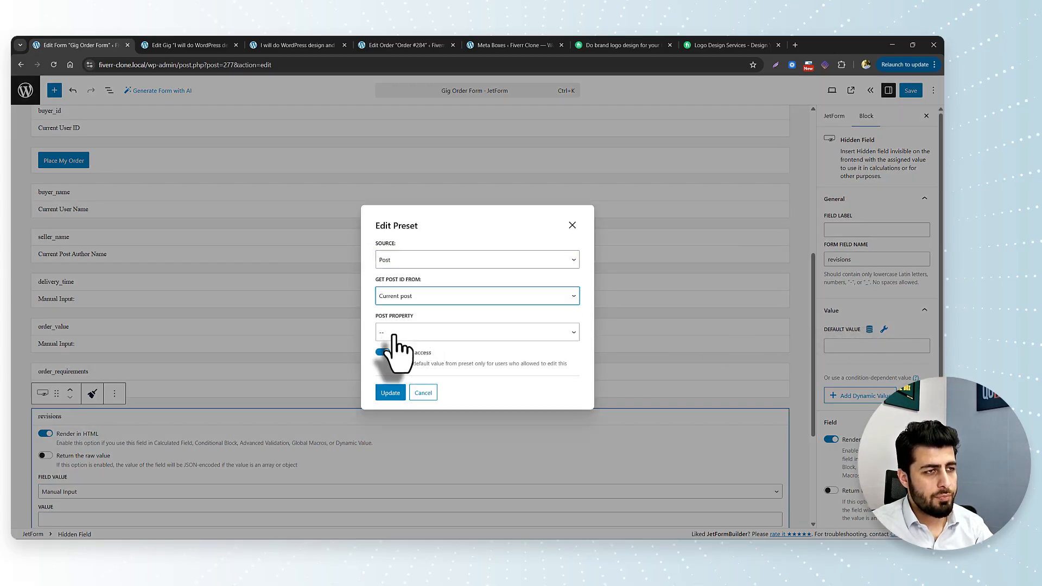
{"action": "left_click", "coordinate": [394, 336]}
{"action": "left_click", "coordinate": [403, 459]}
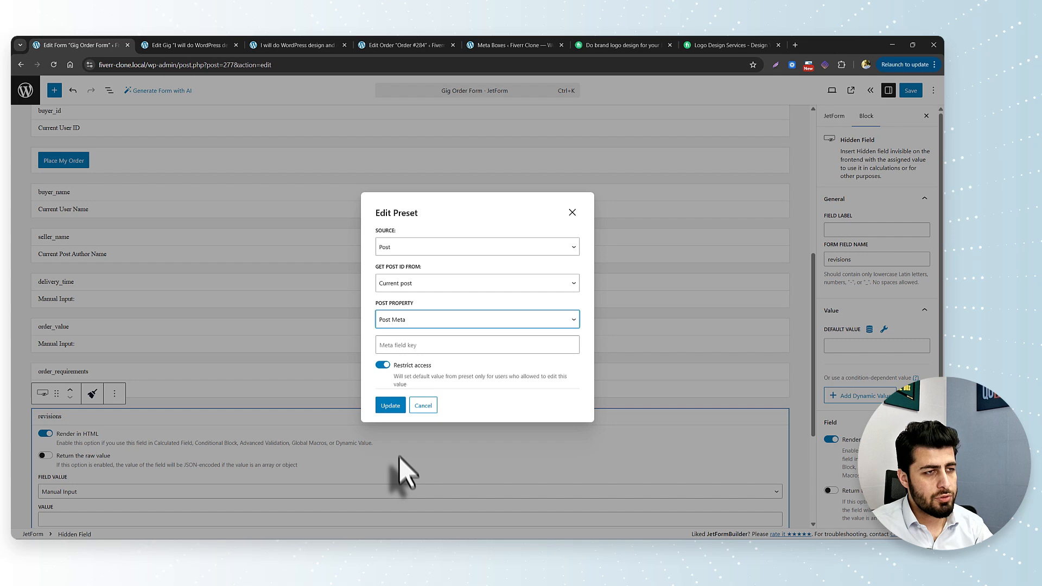
Enter revisions as the preset's meta field key, check it against the gig's Revisions field and update the preset
{"action": "left_click", "coordinate": [398, 346]}
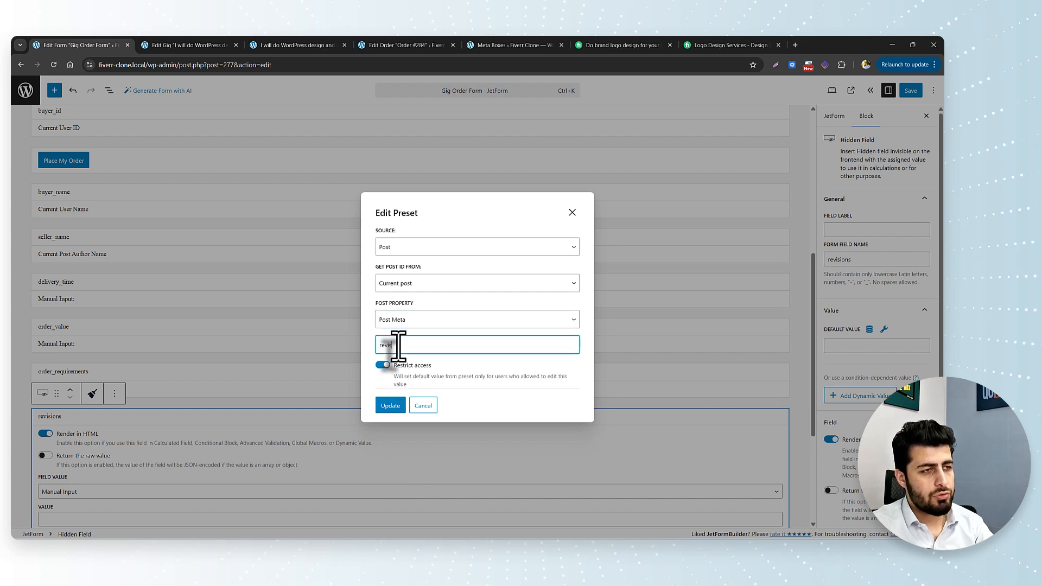
{"action": "type", "text": "revisions"}
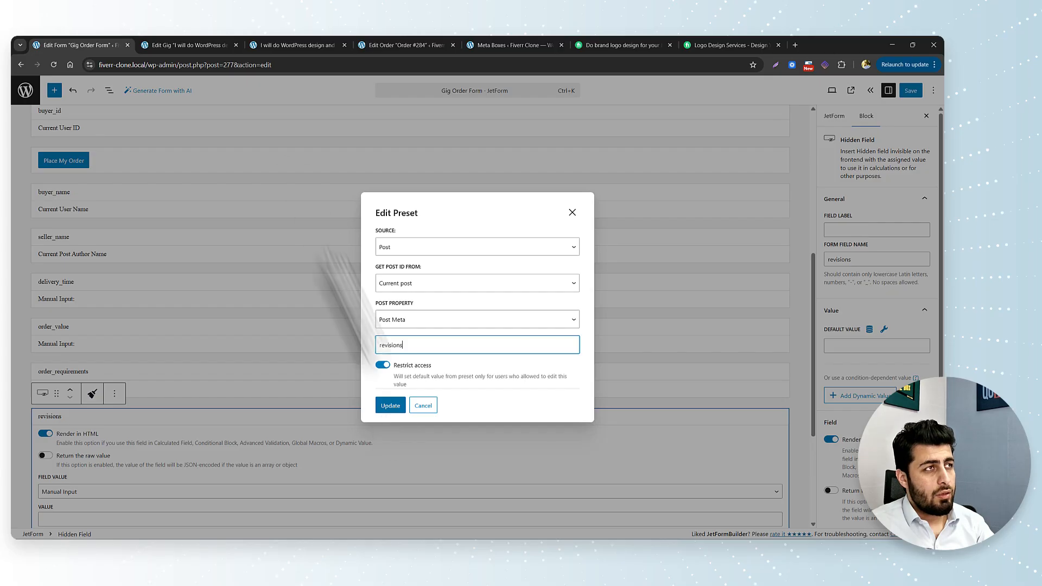
{"action": "left_click", "coordinate": [258, 46]}
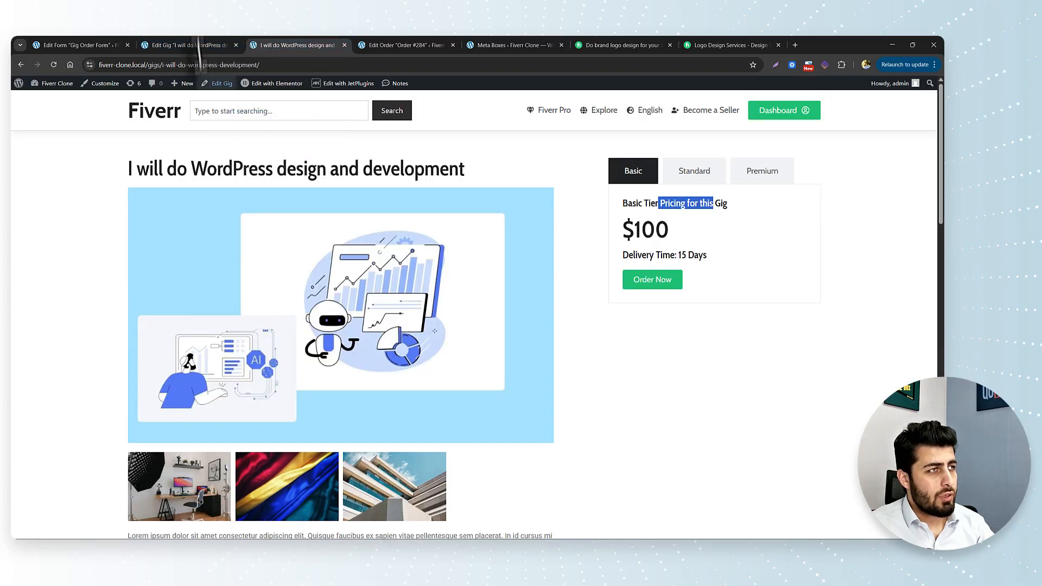
{"action": "left_click", "coordinate": [196, 44]}
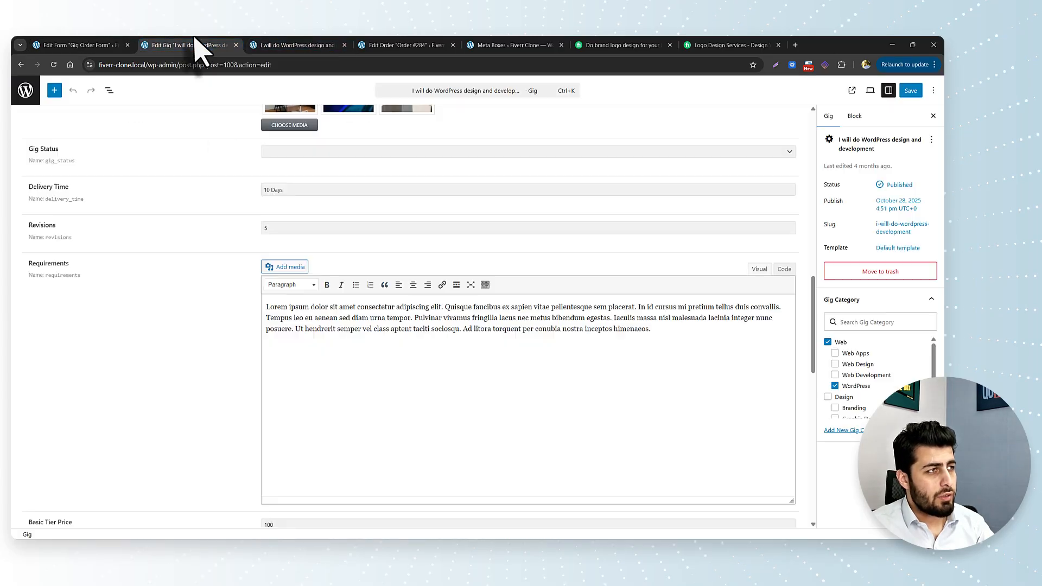
{"action": "left_click", "coordinate": [81, 45]}
{"action": "left_click", "coordinate": [388, 407]}
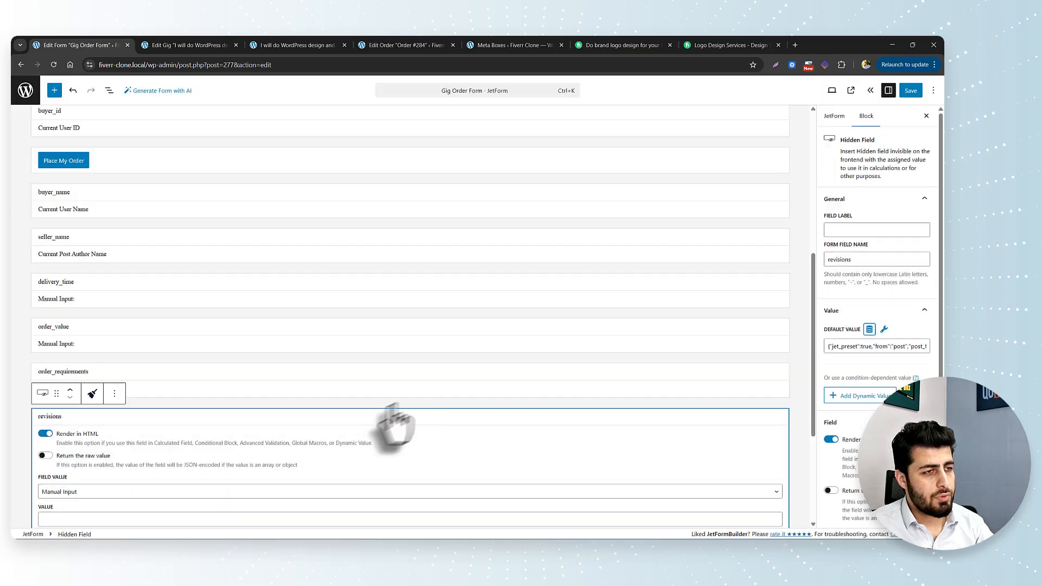
In the form's Insert/Update Post action, map the revisions field to Post Meta with the key revisions and update the action
{"action": "left_click", "coordinate": [833, 116]}
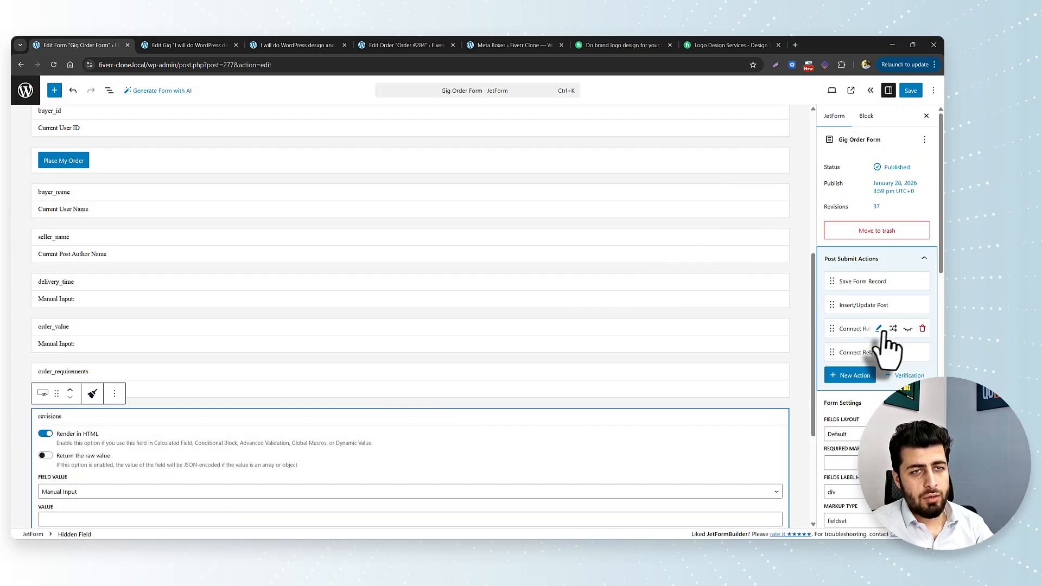
{"action": "left_click", "coordinate": [878, 329]}
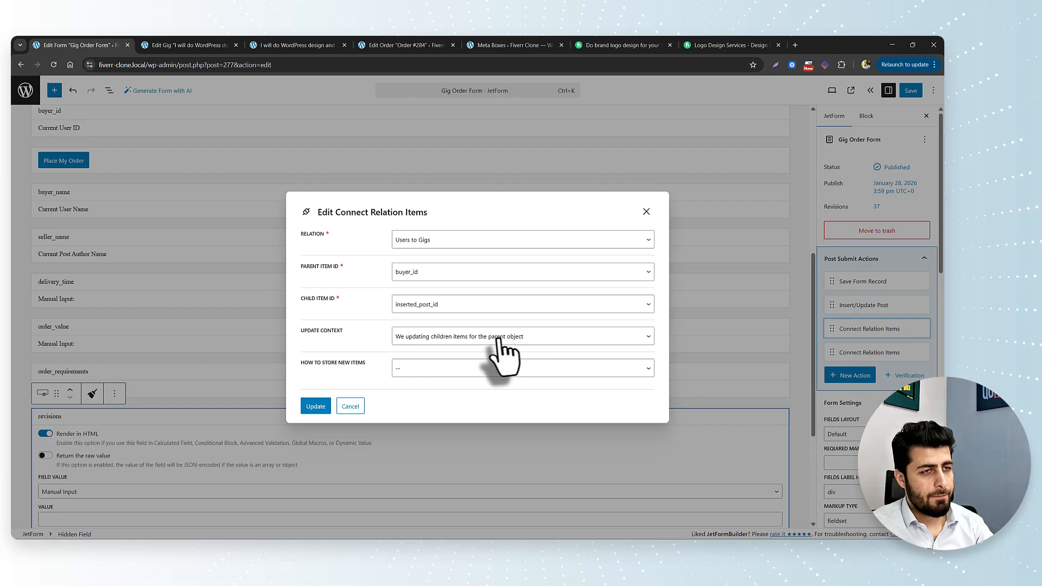
{"action": "left_click", "coordinate": [646, 211]}
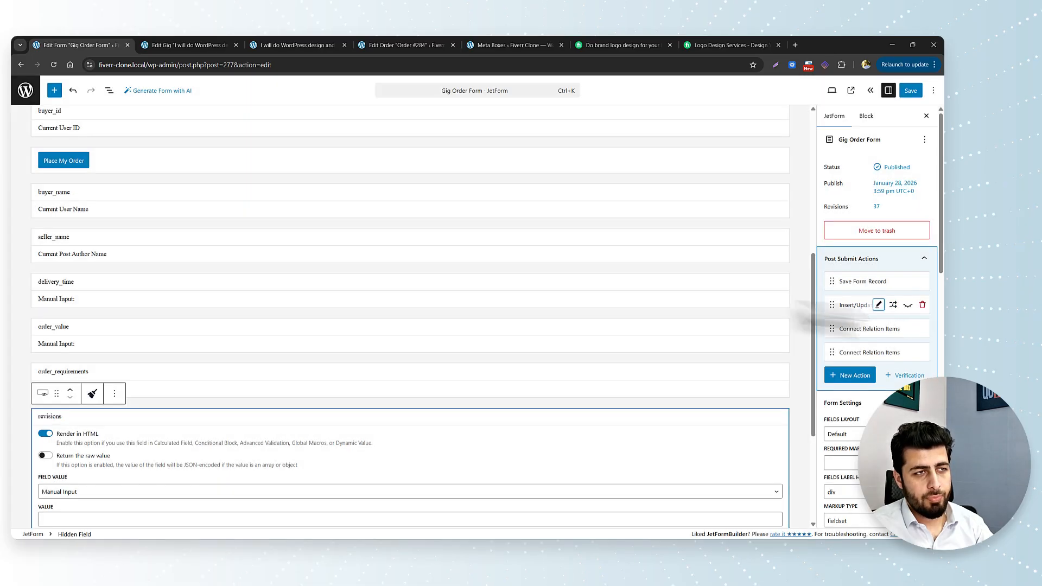
{"action": "left_click", "coordinate": [878, 304]}
{"action": "scroll", "coordinate": [581, 368], "scroll_direction": "down", "scroll_amount": 10}
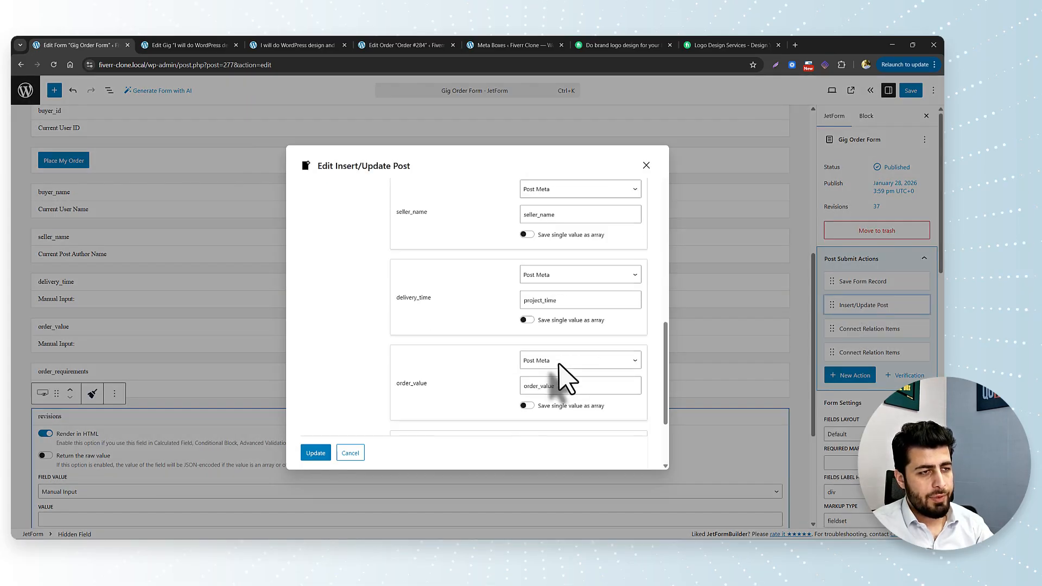
{"action": "left_click", "coordinate": [559, 378]}
{"action": "left_click", "coordinate": [549, 352]}
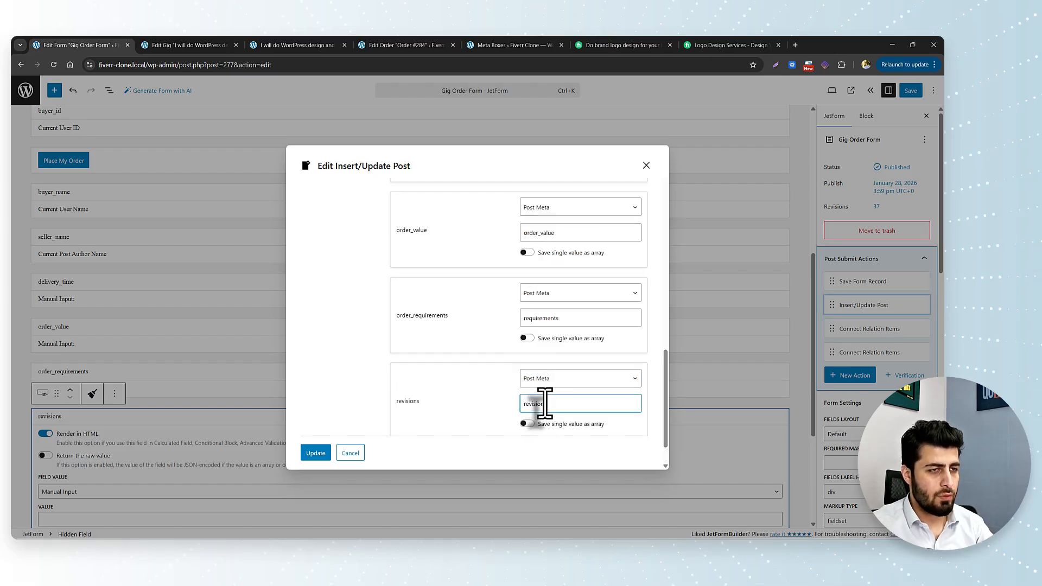
{"action": "left_click", "coordinate": [315, 452]}
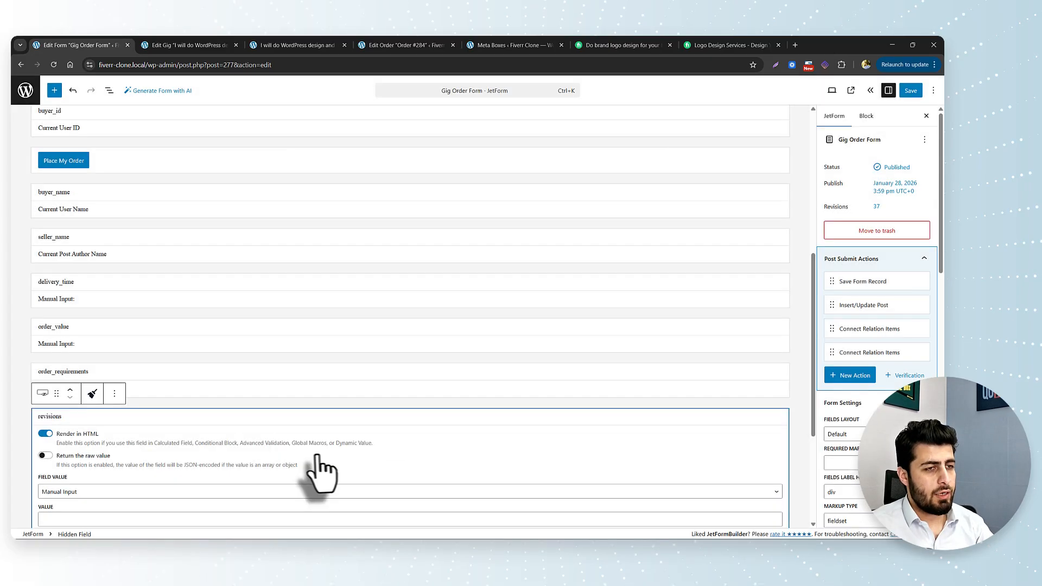
Compare the Gig Order Form's hidden fields with the gig's settings, including delivery time, revisions, requirements and the pricing tier fields
{"action": "left_click", "coordinate": [24, 426]}
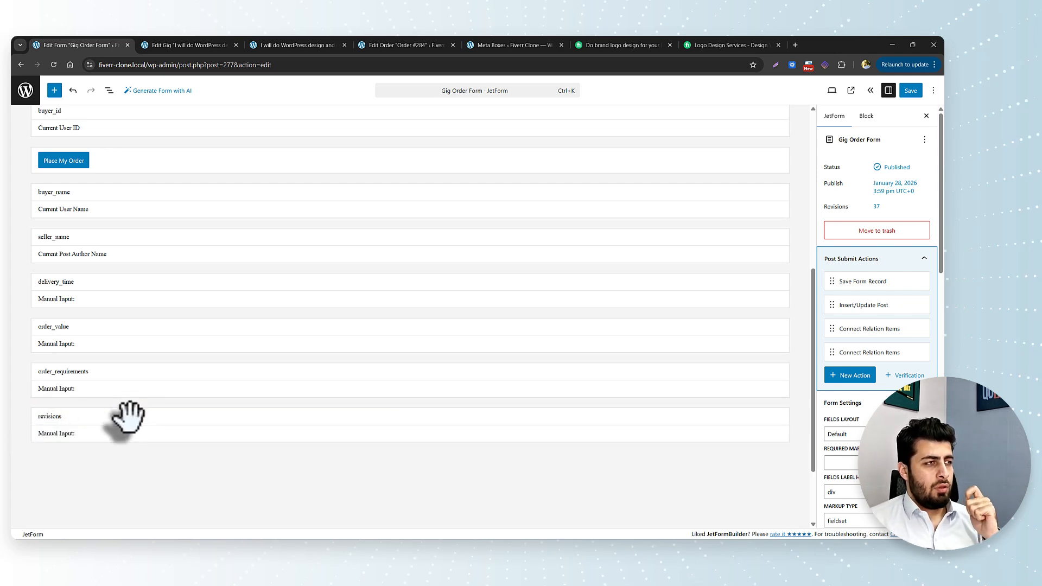
{"action": "scroll", "coordinate": [141, 388], "scroll_direction": "up", "scroll_amount": 6}
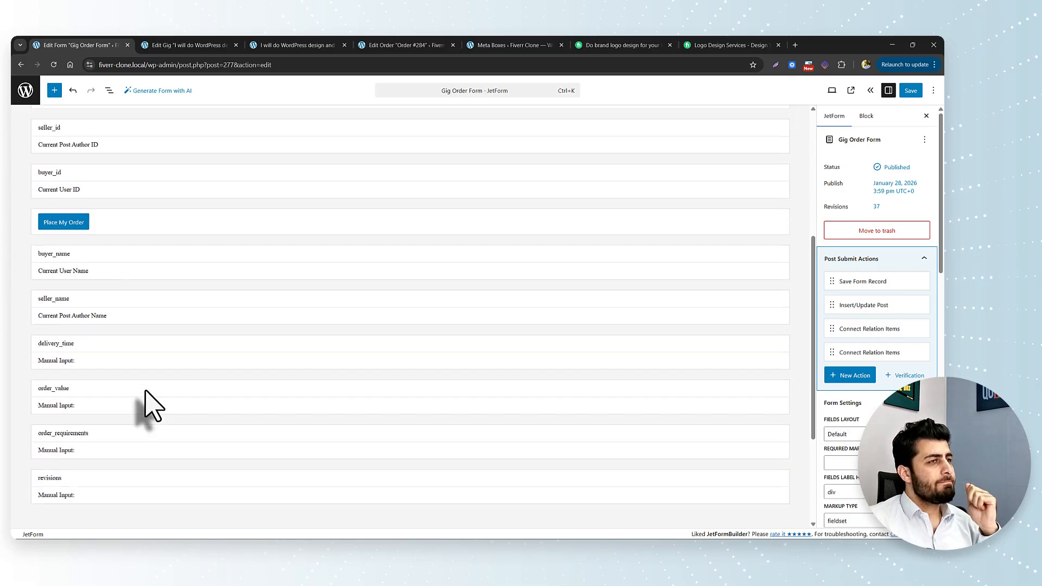
{"action": "scroll", "coordinate": [142, 388], "scroll_direction": "down", "scroll_amount": 7}
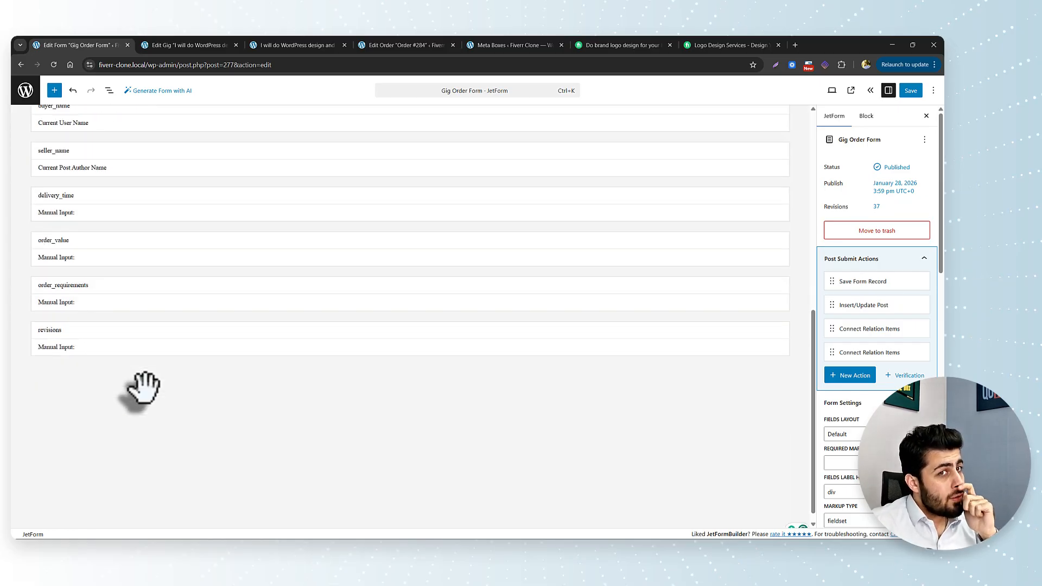
{"action": "left_click", "coordinate": [214, 39]}
{"action": "scroll", "coordinate": [184, 304], "scroll_direction": "up", "scroll_amount": 1}
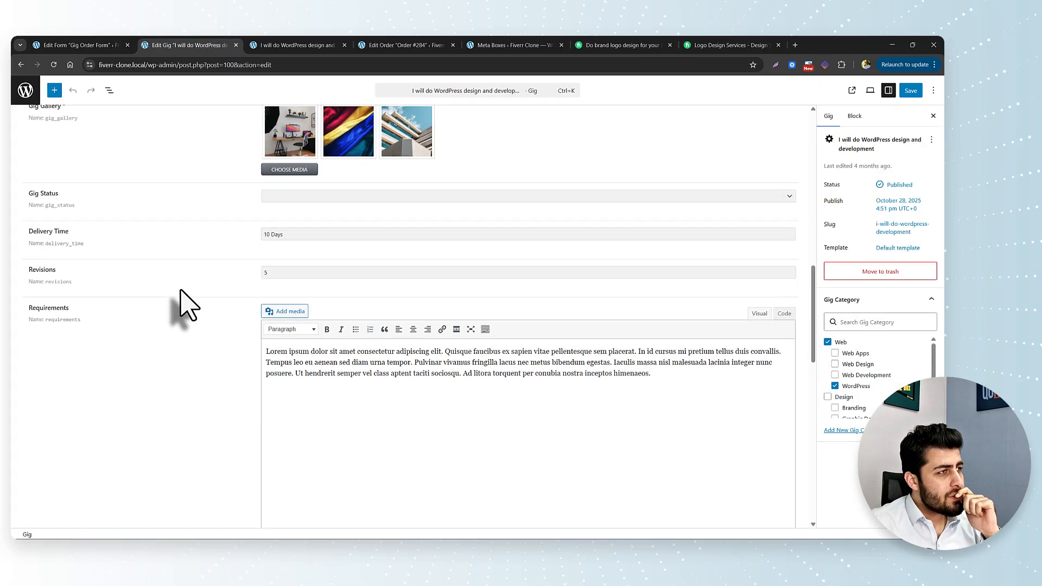
{"action": "scroll", "coordinate": [130, 266], "scroll_direction": "up", "scroll_amount": 3}
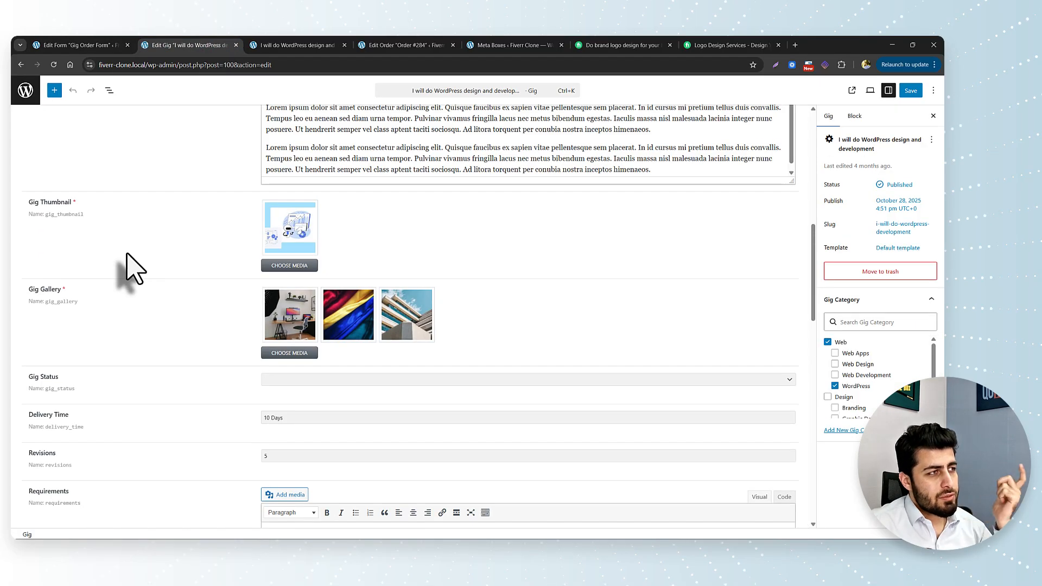
{"action": "scroll", "coordinate": [131, 266], "scroll_direction": "up", "scroll_amount": 4}
{"action": "scroll", "coordinate": [247, 306], "scroll_direction": "up", "scroll_amount": 1}
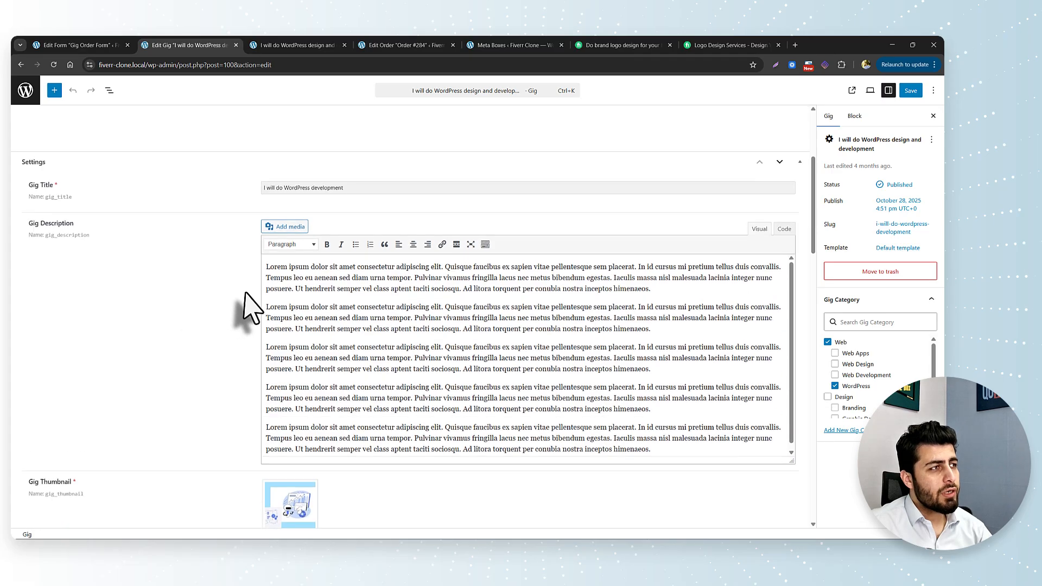
{"action": "scroll", "coordinate": [187, 314], "scroll_direction": "down", "scroll_amount": 6}
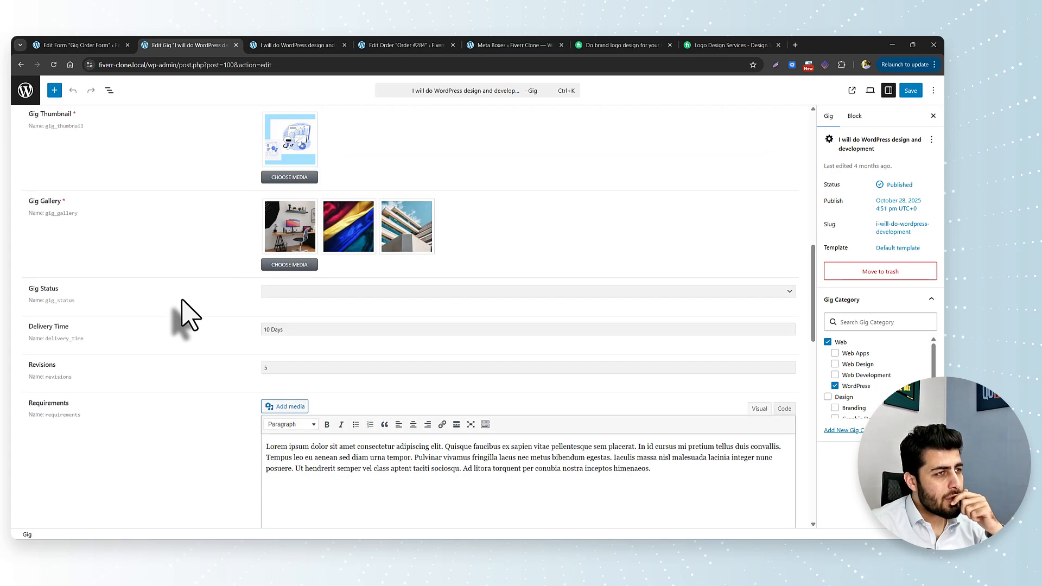
{"action": "scroll", "coordinate": [187, 314], "scroll_direction": "down", "scroll_amount": 15}
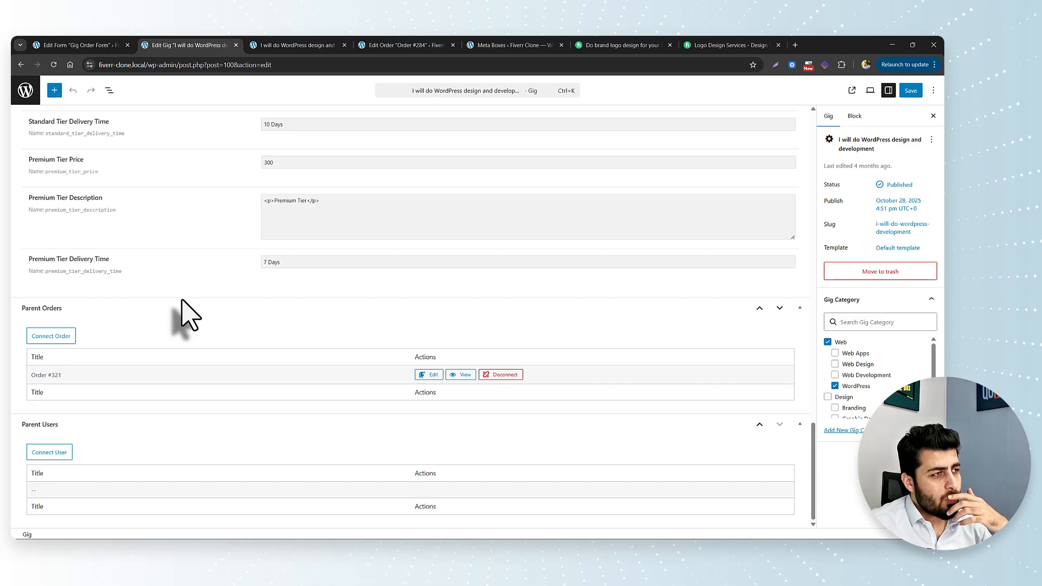
{"action": "scroll", "coordinate": [186, 314], "scroll_direction": "up", "scroll_amount": 3}
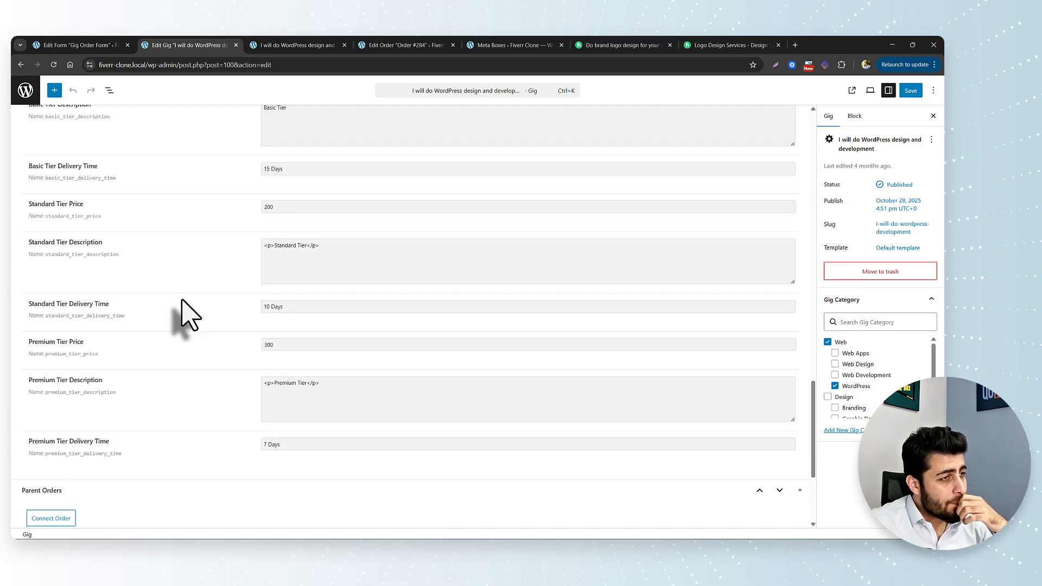
{"action": "scroll", "coordinate": [186, 314], "scroll_direction": "up", "scroll_amount": 10}
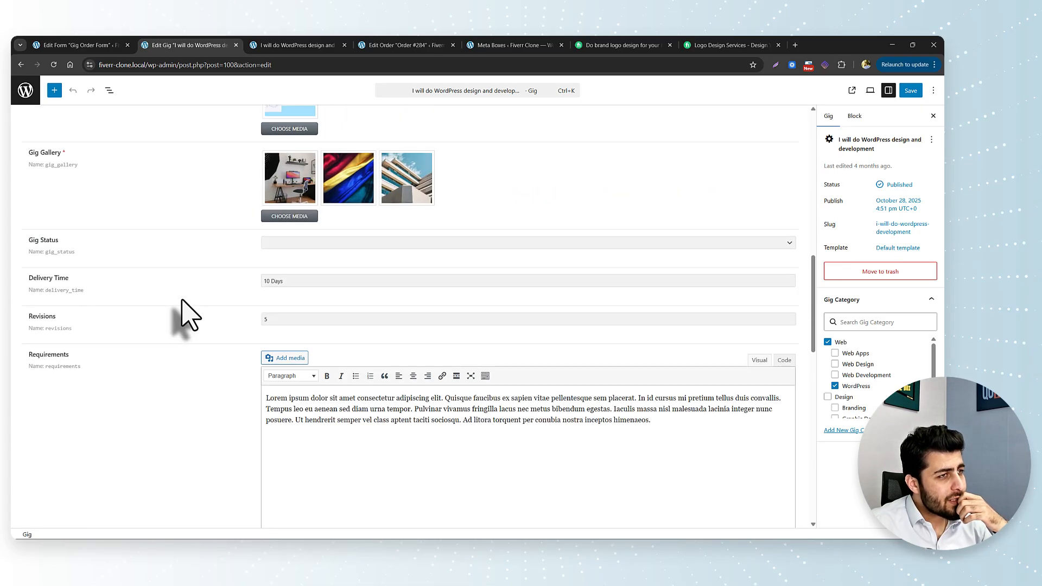
{"action": "scroll", "coordinate": [186, 314], "scroll_direction": "up", "scroll_amount": 10}
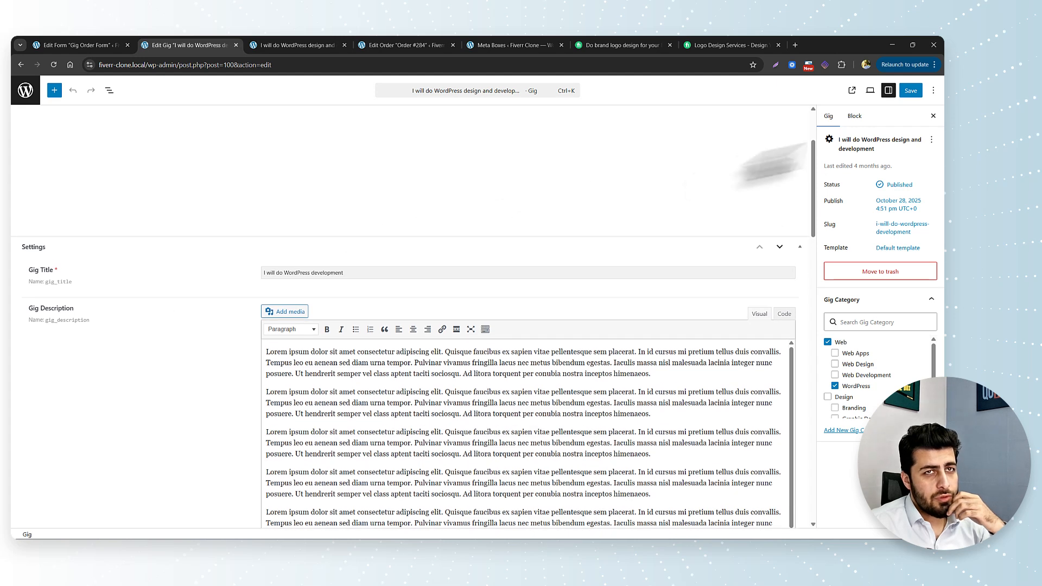
Save the gig and the Gig Order Form with its revisions field
{"action": "left_click", "coordinate": [911, 91]}
{"action": "left_click", "coordinate": [81, 45]}
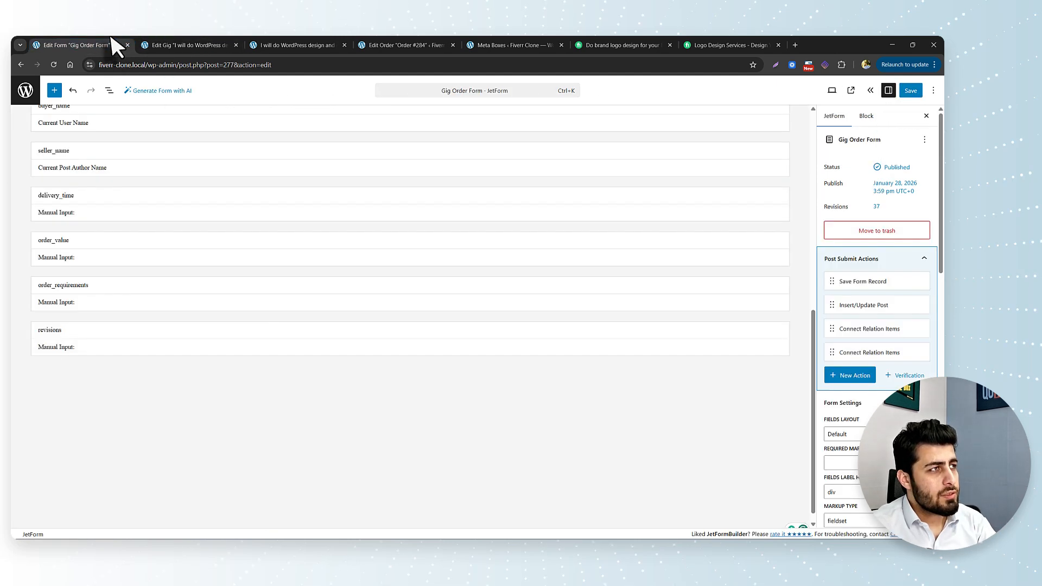
{"action": "left_click", "coordinate": [910, 91]}
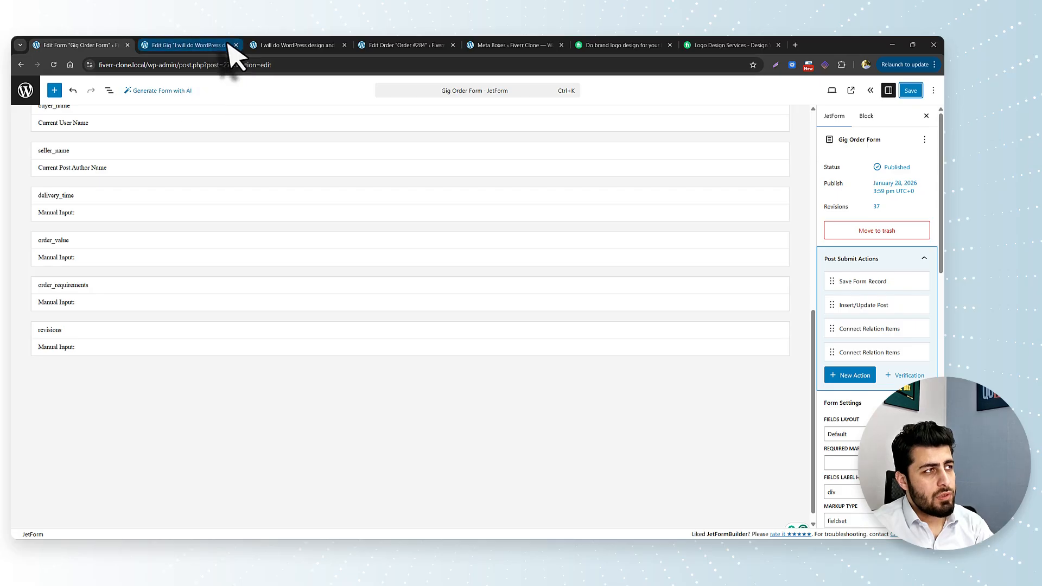
{"action": "scroll", "coordinate": [361, 226], "scroll_direction": "up", "scroll_amount": 5}
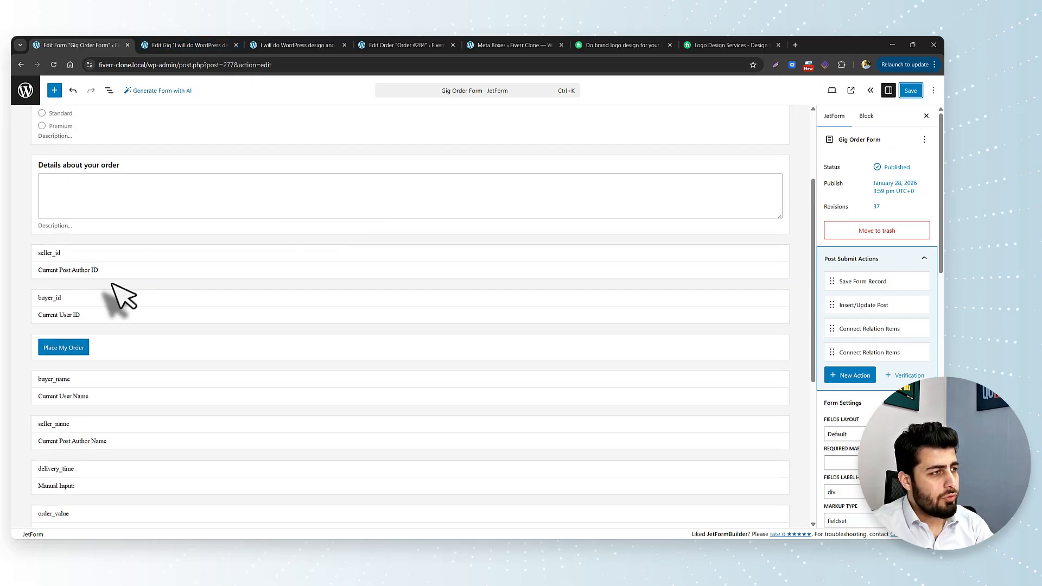
{"action": "left_click", "coordinate": [911, 91]}
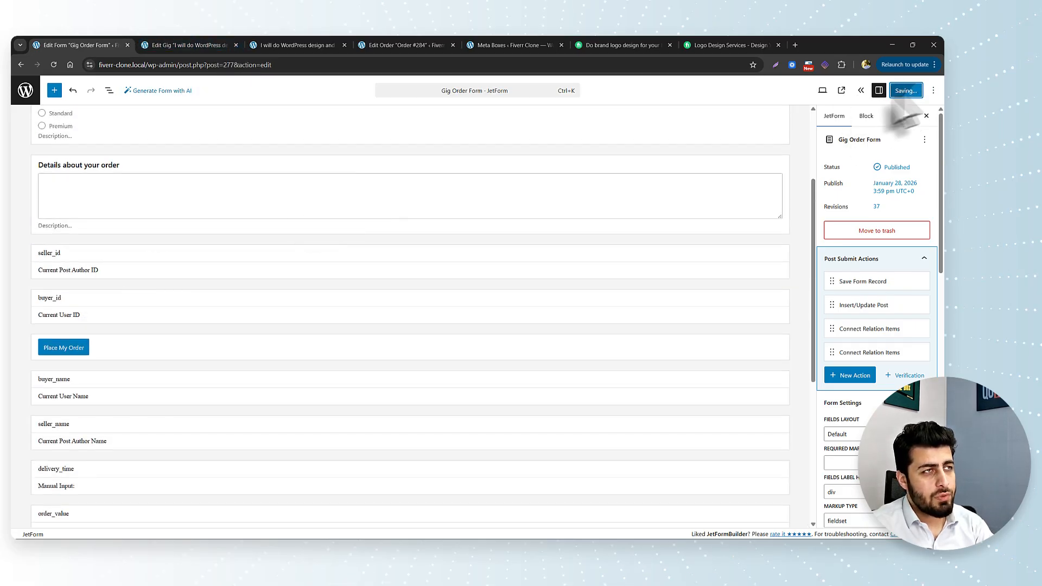
Return from the open order's editor to the list of all orders
{"action": "left_click", "coordinate": [298, 44]}
{"action": "left_click", "coordinate": [404, 45]}
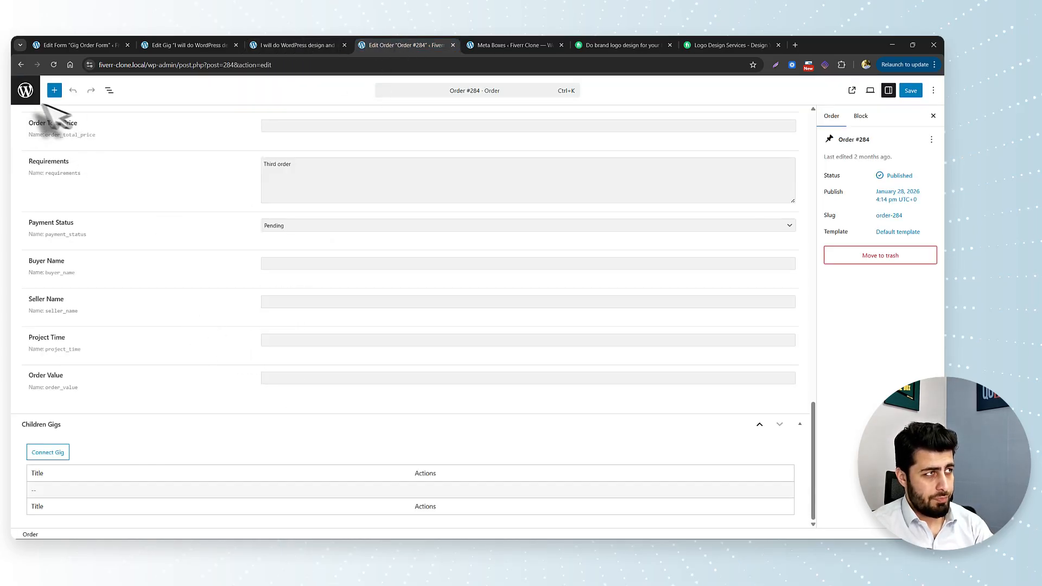
{"action": "left_click", "coordinate": [25, 90]}
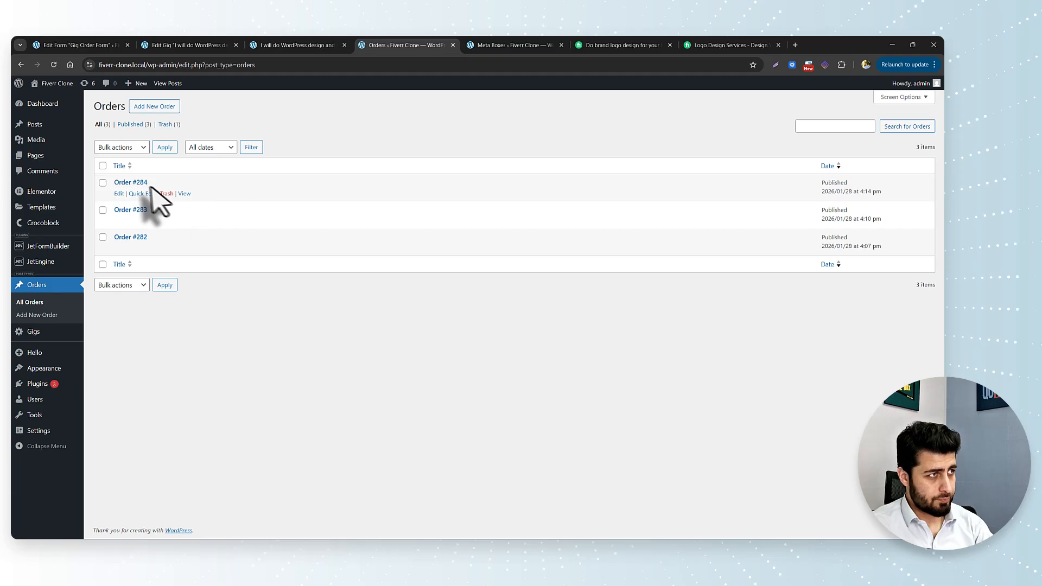
Reload the gig page and place a Basic tier order with the details "I want you to build me a wordpress website for the medical institute"
{"action": "left_click", "coordinate": [266, 45]}
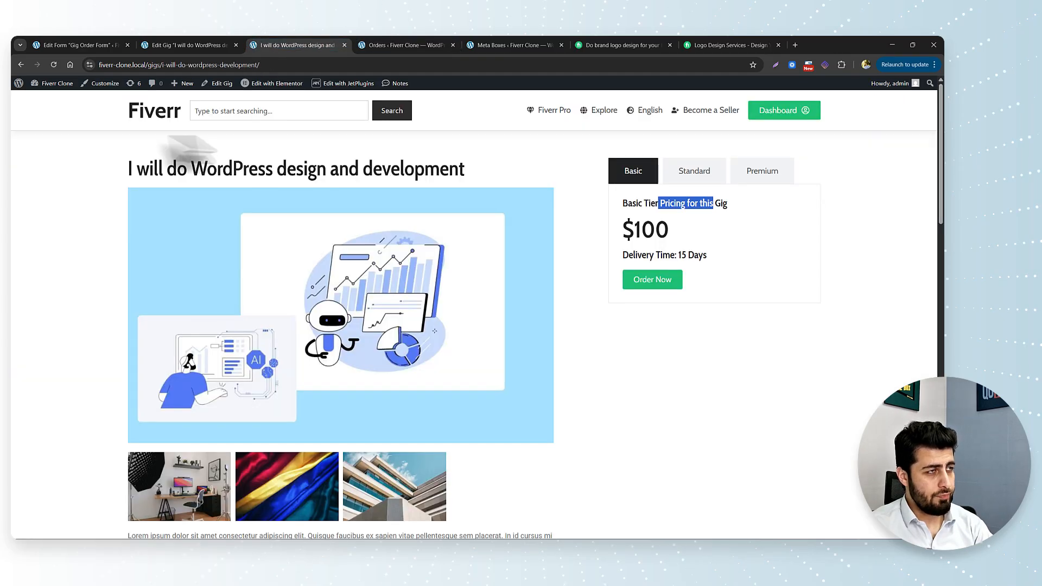
{"action": "left_click", "coordinate": [53, 65]}
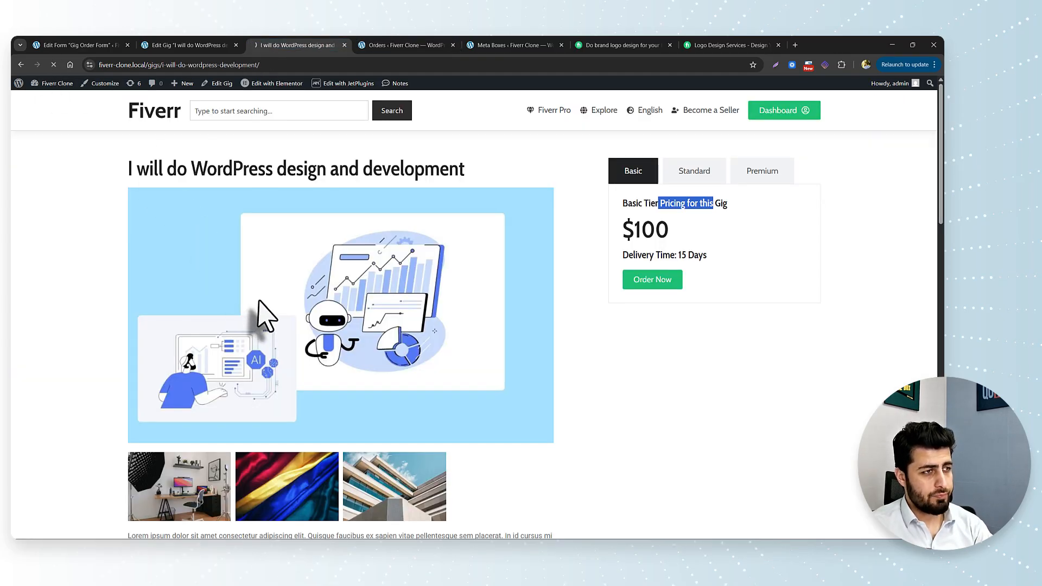
{"action": "scroll", "coordinate": [269, 347], "scroll_direction": "down", "scroll_amount": 10}
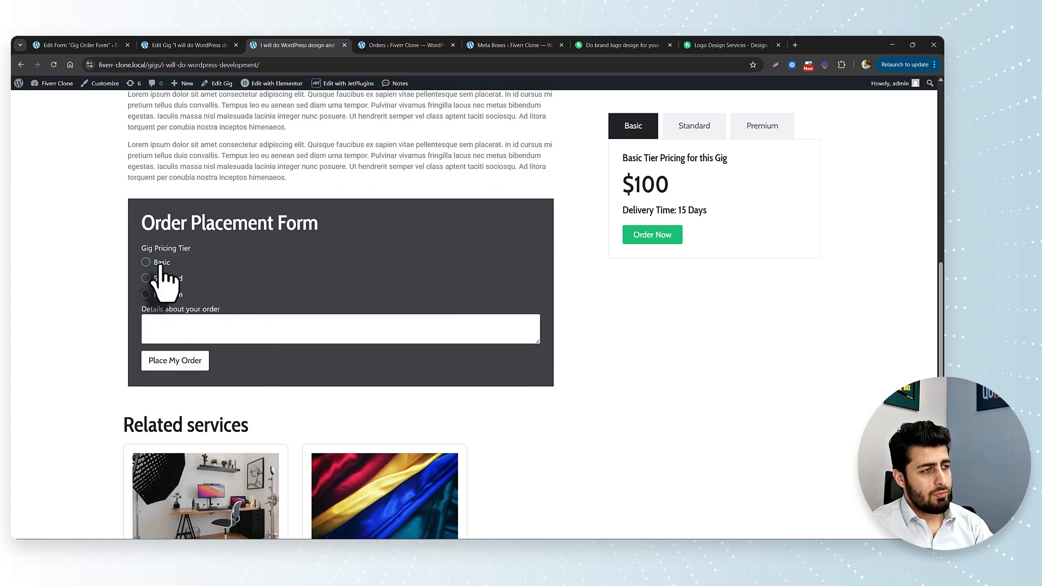
{"action": "left_click", "coordinate": [222, 333]}
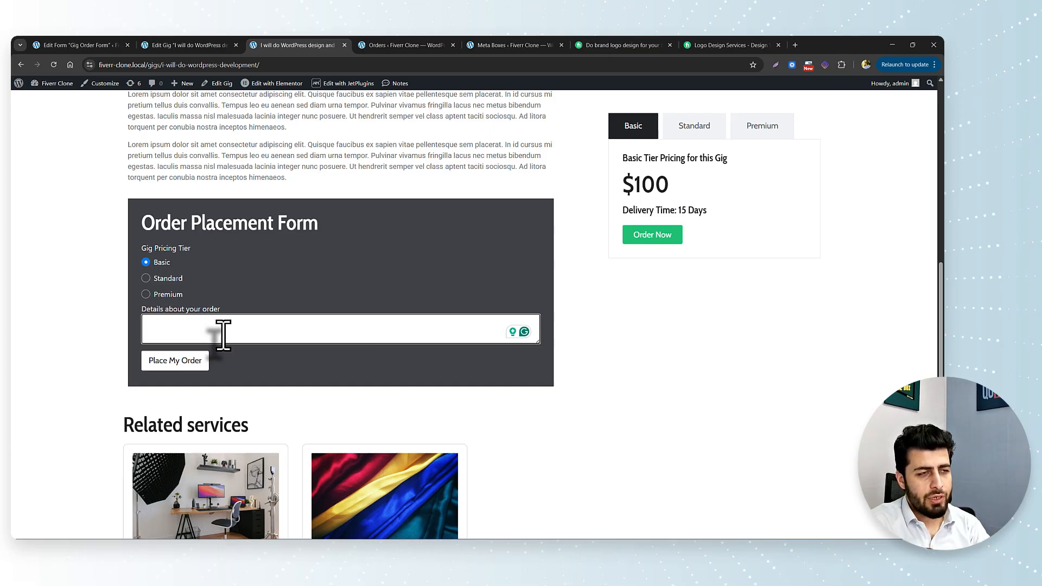
{"action": "type", "text": "I want you to build me a wordpress website for the medical institute"}
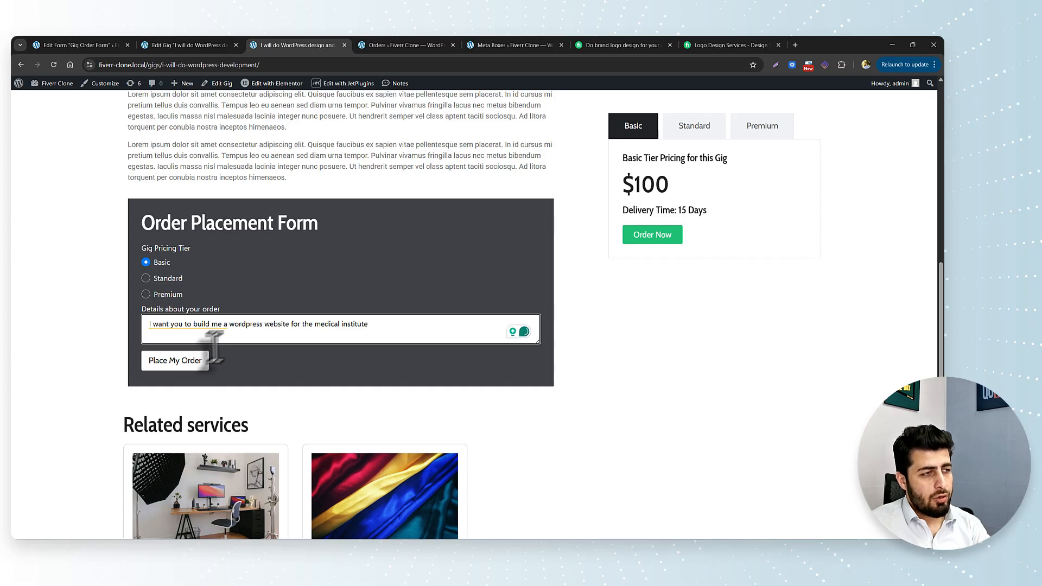
{"action": "left_click", "coordinate": [187, 362]}
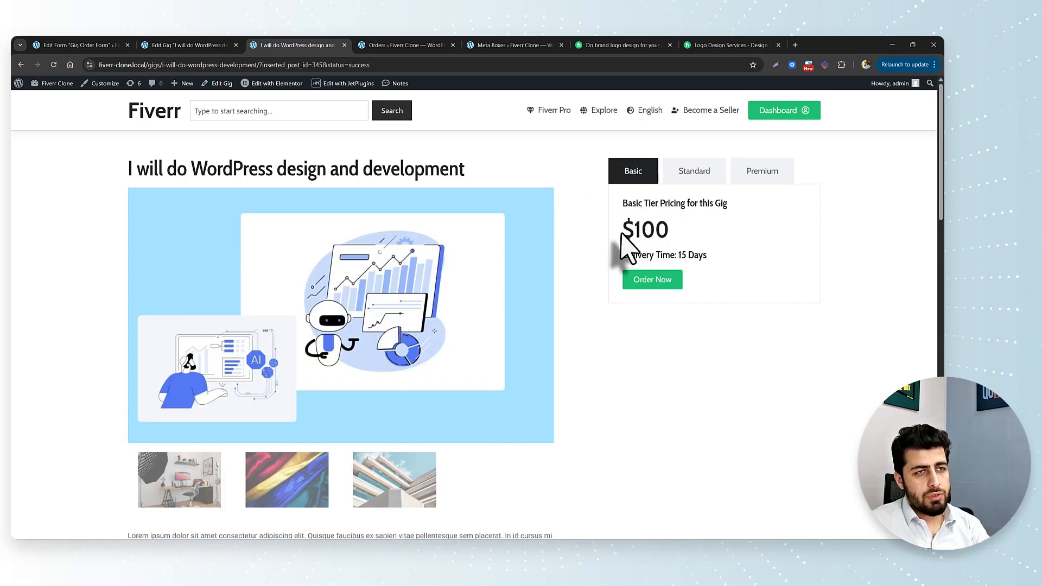
{"action": "left_click_drag", "start_coordinate": [624, 238], "coordinate": [663, 239]}
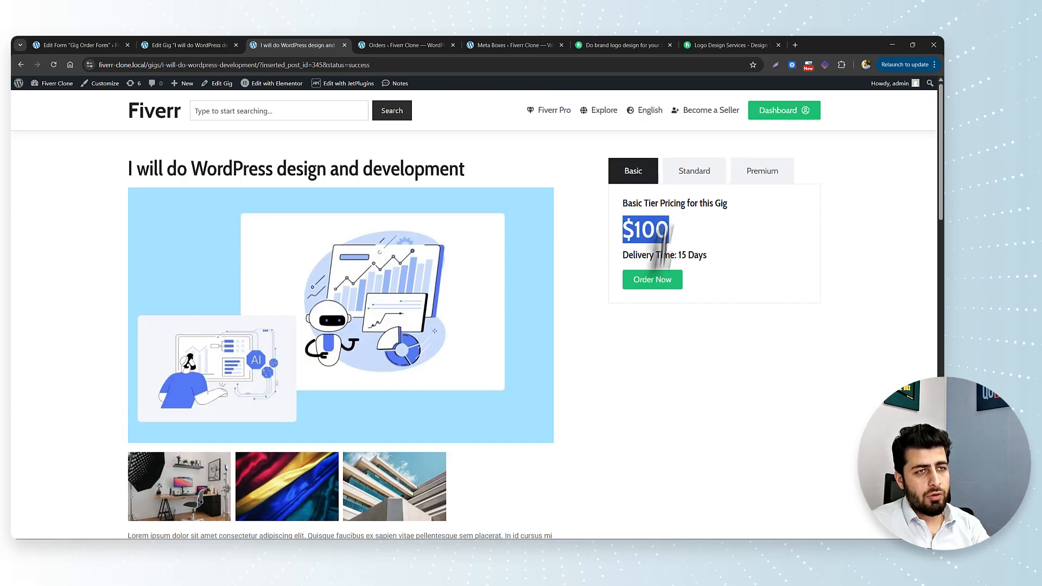
{"action": "scroll", "coordinate": [632, 367], "scroll_direction": "down", "scroll_amount": 10}
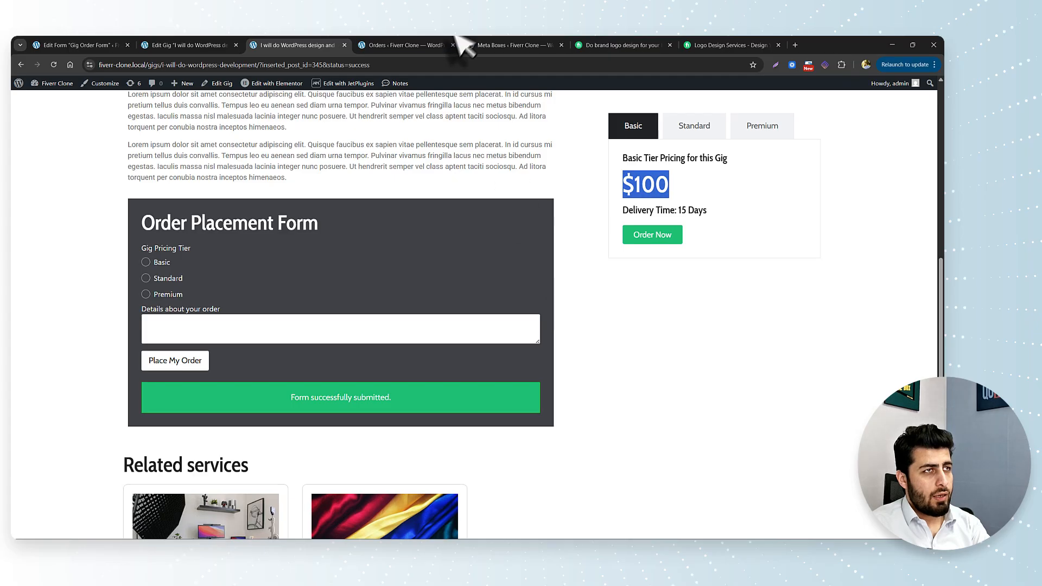
Reload the orders list, open the newest order and check its Order Details fields and connected child gig
{"action": "left_click", "coordinate": [443, 45]}
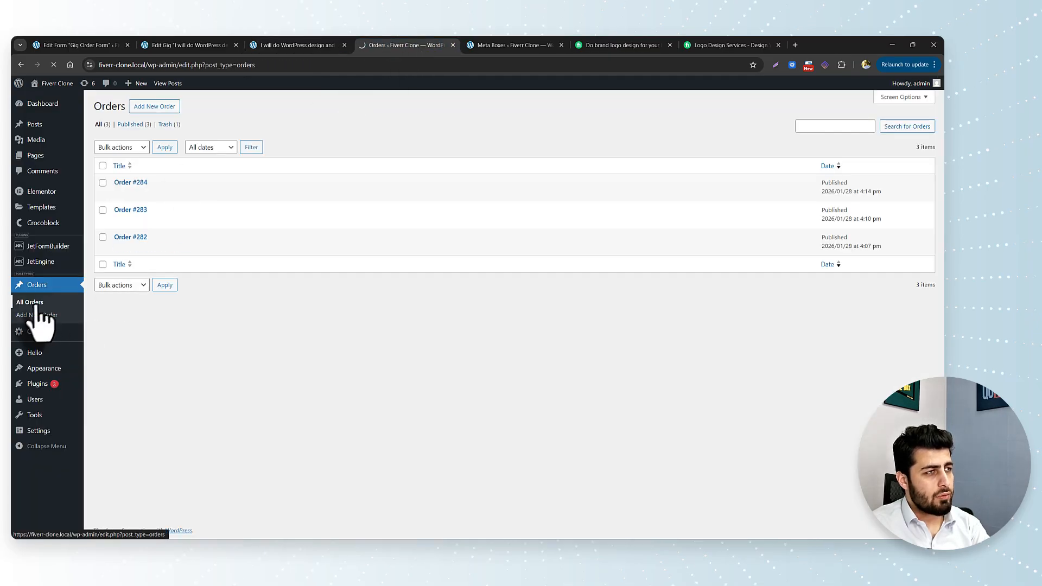
{"action": "left_click", "coordinate": [129, 183]}
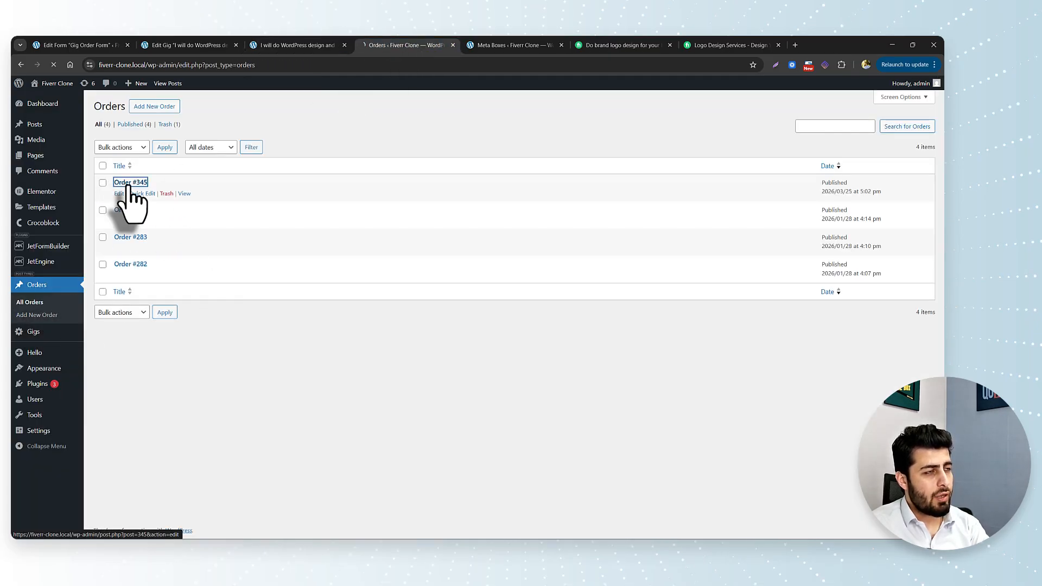
{"action": "scroll", "coordinate": [365, 293], "scroll_direction": "down", "scroll_amount": 4}
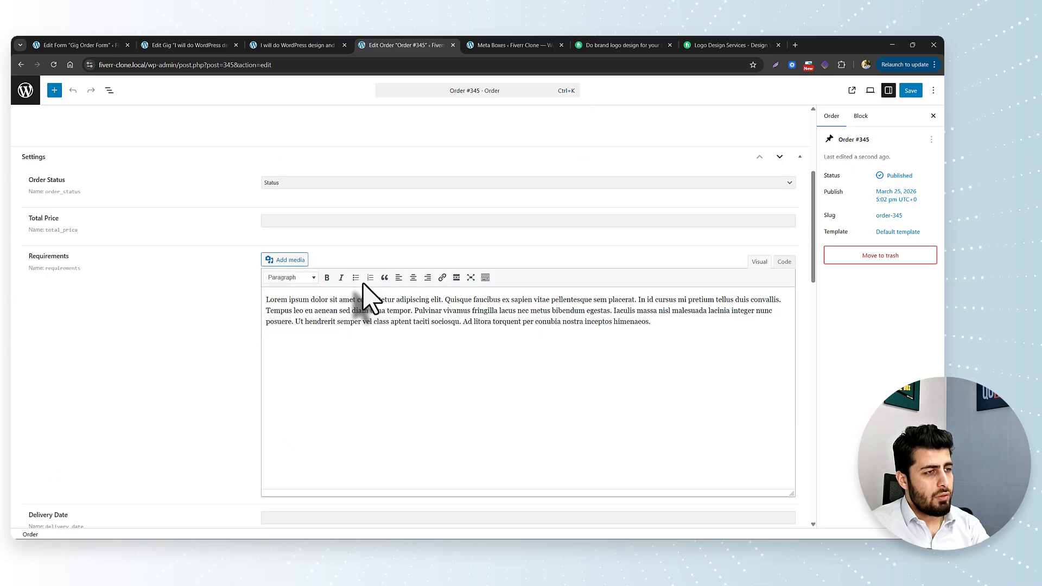
{"action": "scroll", "coordinate": [221, 304], "scroll_direction": "down", "scroll_amount": 10}
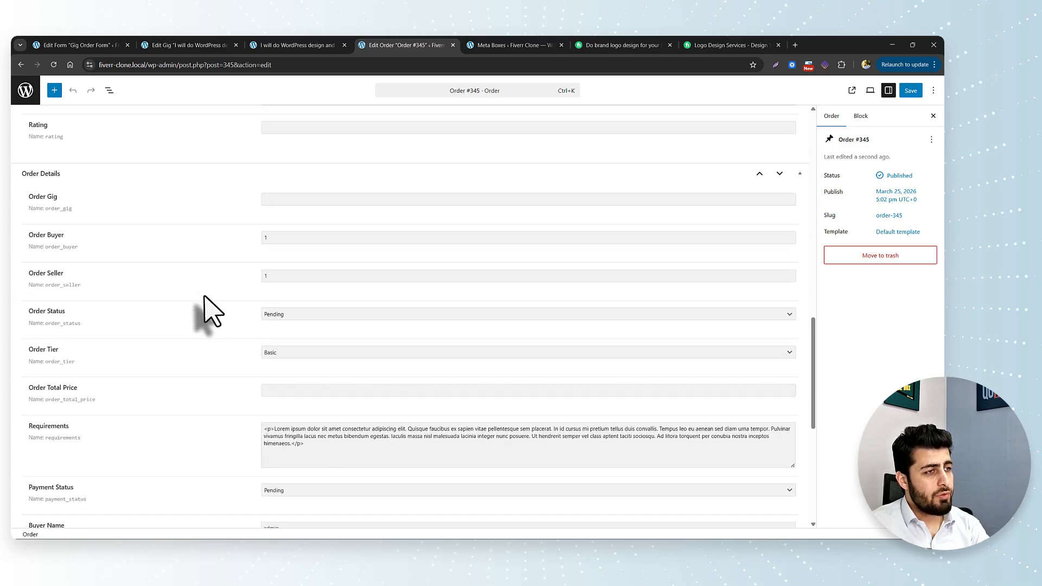
{"action": "scroll", "coordinate": [198, 302], "scroll_direction": "down", "scroll_amount": 4}
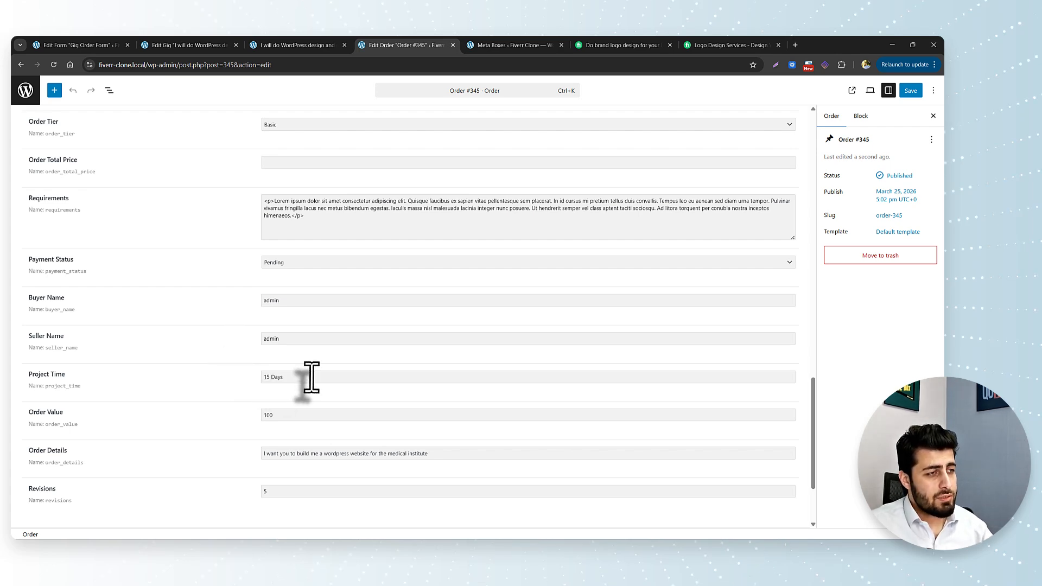
{"action": "scroll", "coordinate": [311, 377], "scroll_direction": "down", "scroll_amount": 1}
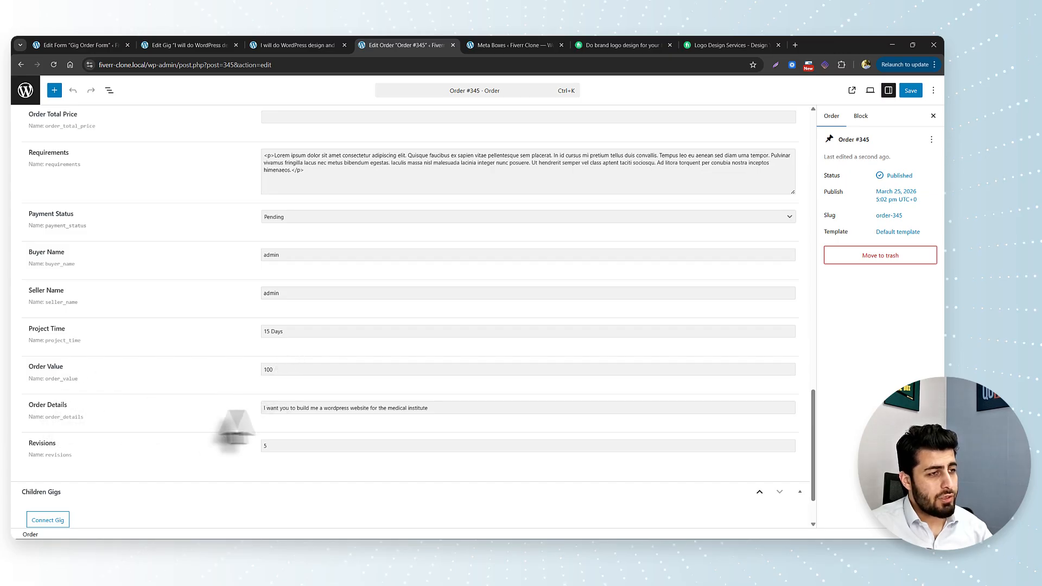
{"action": "scroll", "coordinate": [326, 407], "scroll_direction": "down", "scroll_amount": 2}
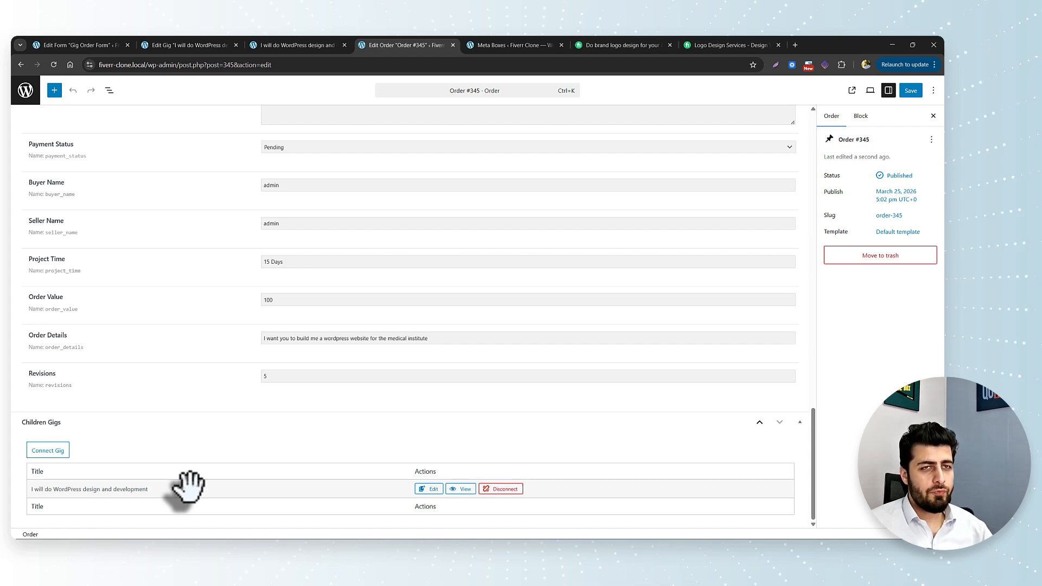
{"action": "scroll", "coordinate": [226, 423], "scroll_direction": "up", "scroll_amount": 5}
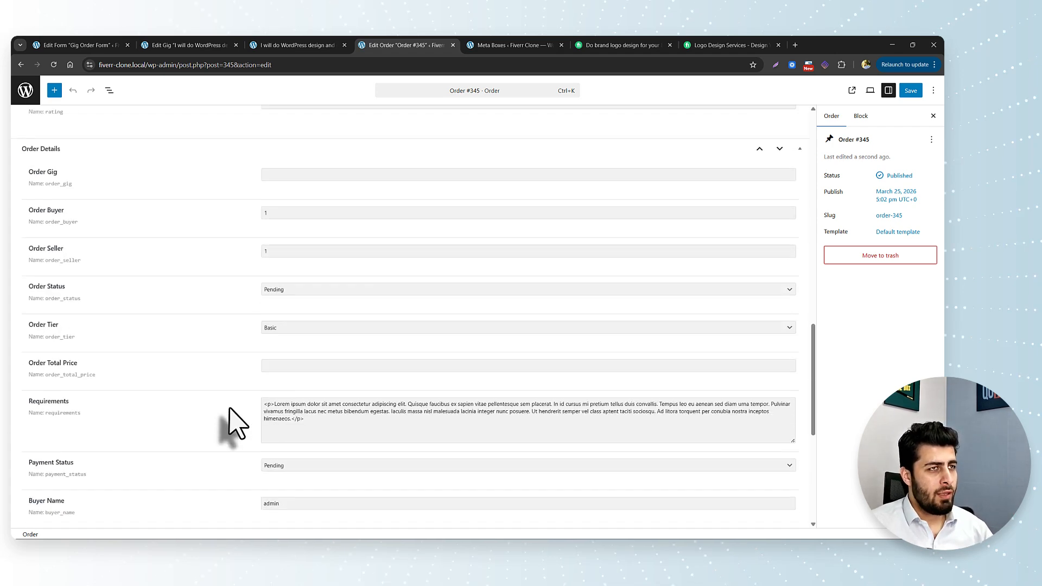
{"action": "scroll", "coordinate": [230, 417], "scroll_direction": "up", "scroll_amount": 5}
Return to the gig page and inspect the query parameters that the order submission added to its URL
{"action": "left_click", "coordinate": [293, 45]}
{"action": "left_click", "coordinate": [216, 43]}
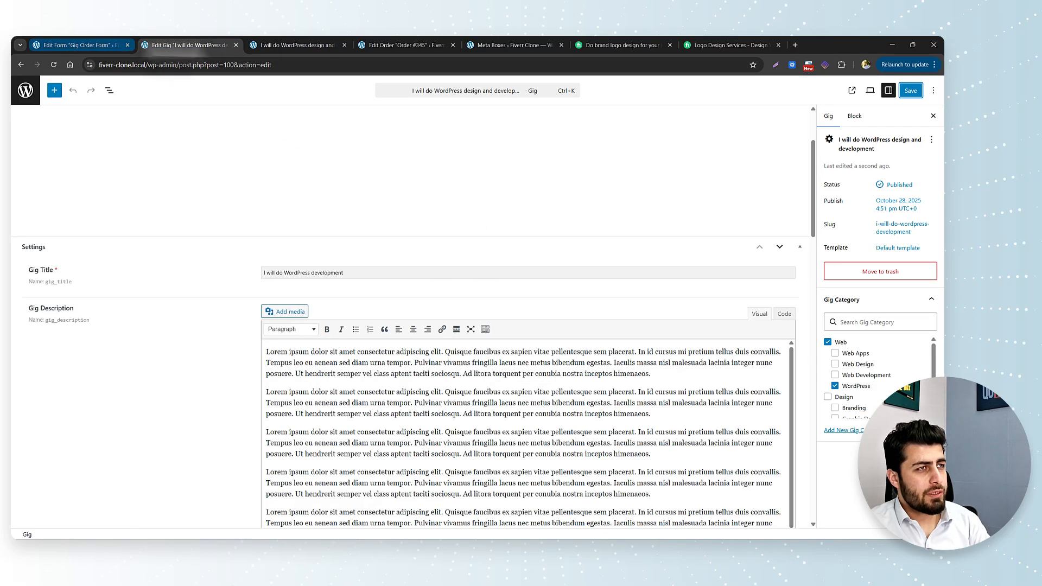
{"action": "left_click", "coordinate": [396, 44]}
{"action": "scroll", "coordinate": [193, 283], "scroll_direction": "up", "scroll_amount": 5}
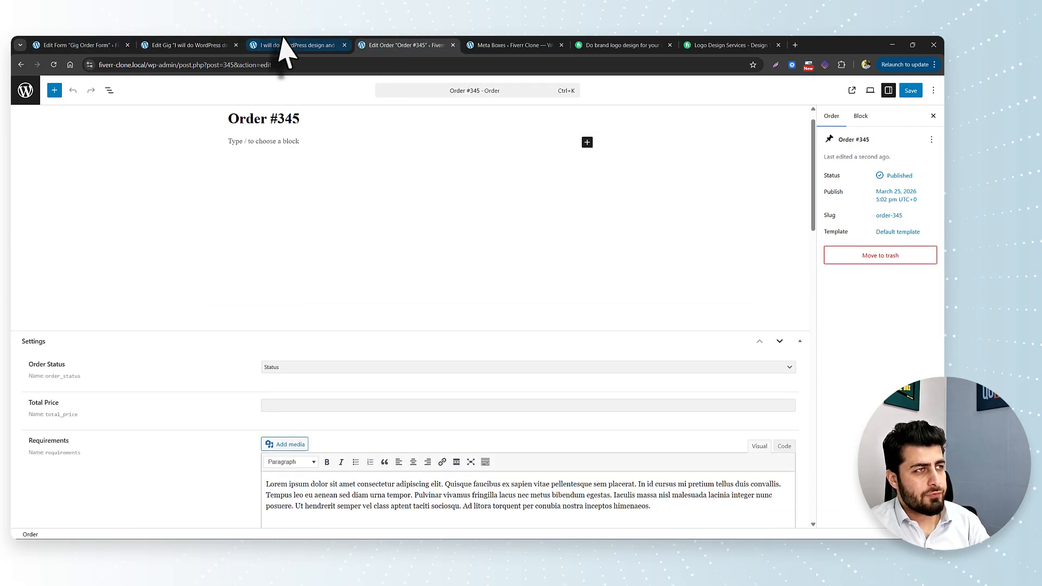
{"action": "left_click", "coordinate": [293, 46]}
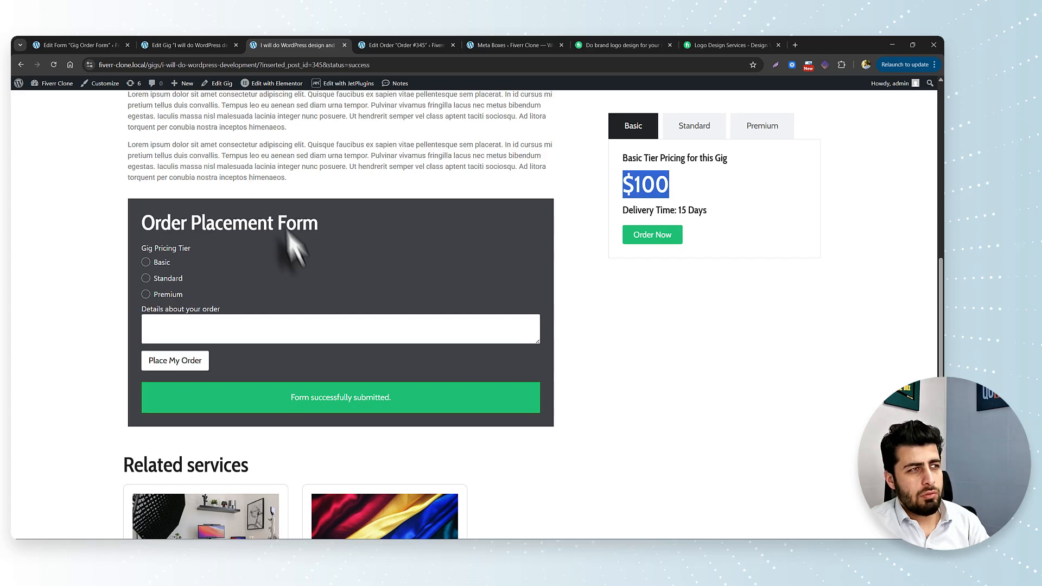
{"action": "left_click_drag", "start_coordinate": [258, 65], "coordinate": [388, 67]}
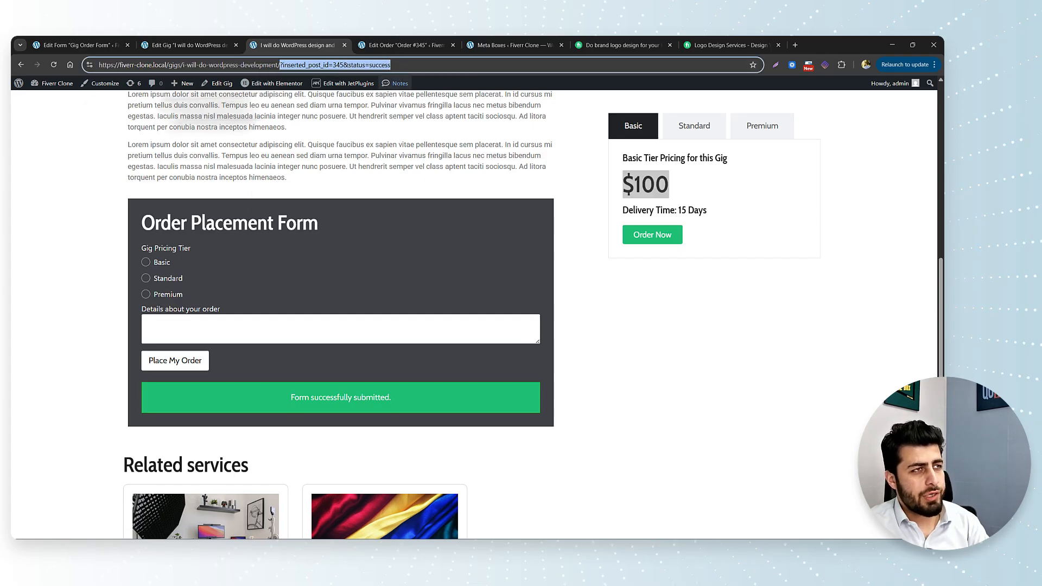
Set the Gig Order Form's submit type to AJAX and save the form
{"action": "left_click", "coordinate": [76, 45]}
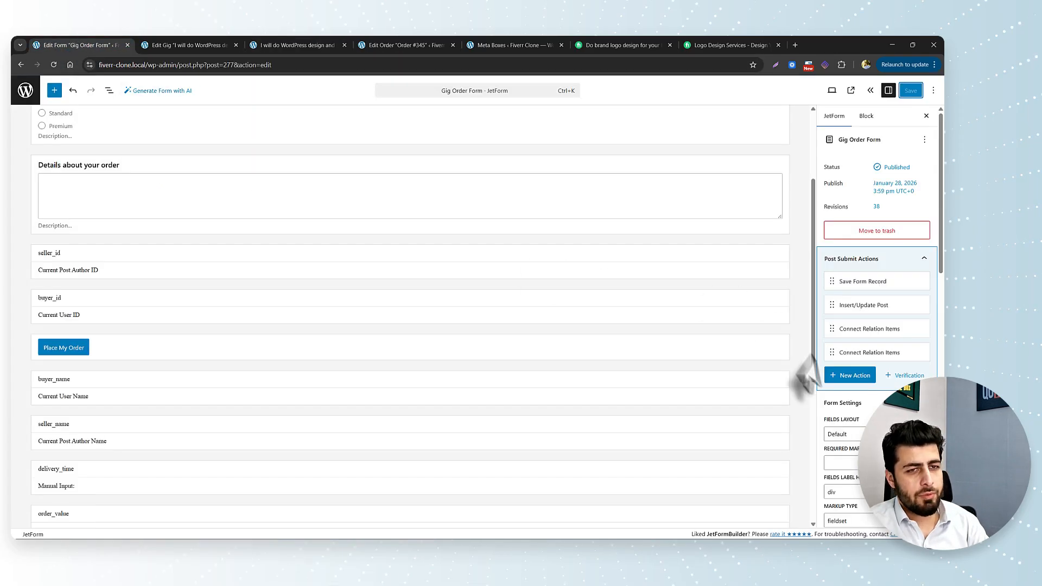
{"action": "scroll", "coordinate": [855, 434], "scroll_direction": "down", "scroll_amount": 3}
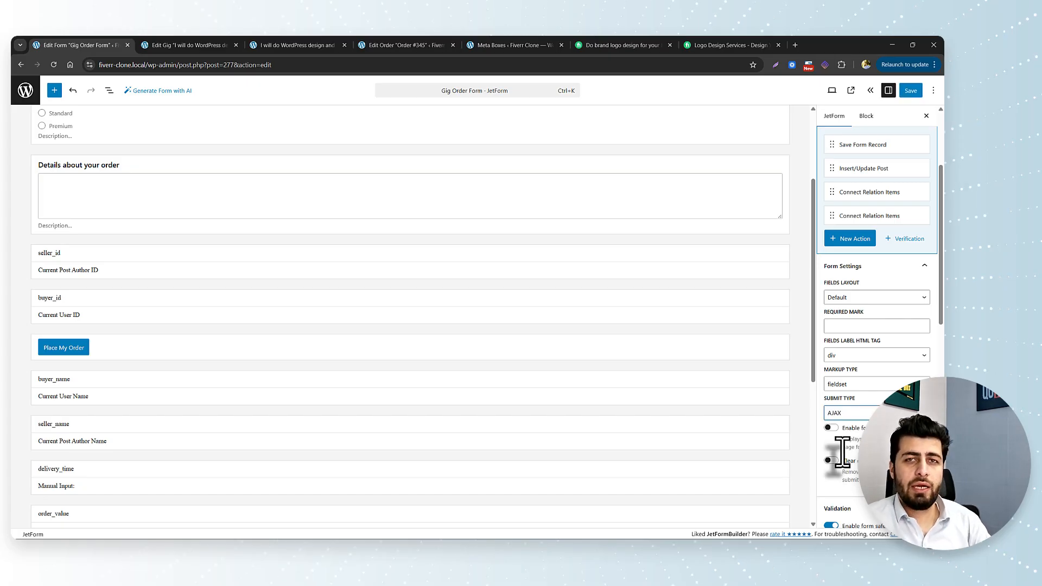
{"action": "left_click", "coordinate": [198, 45]}
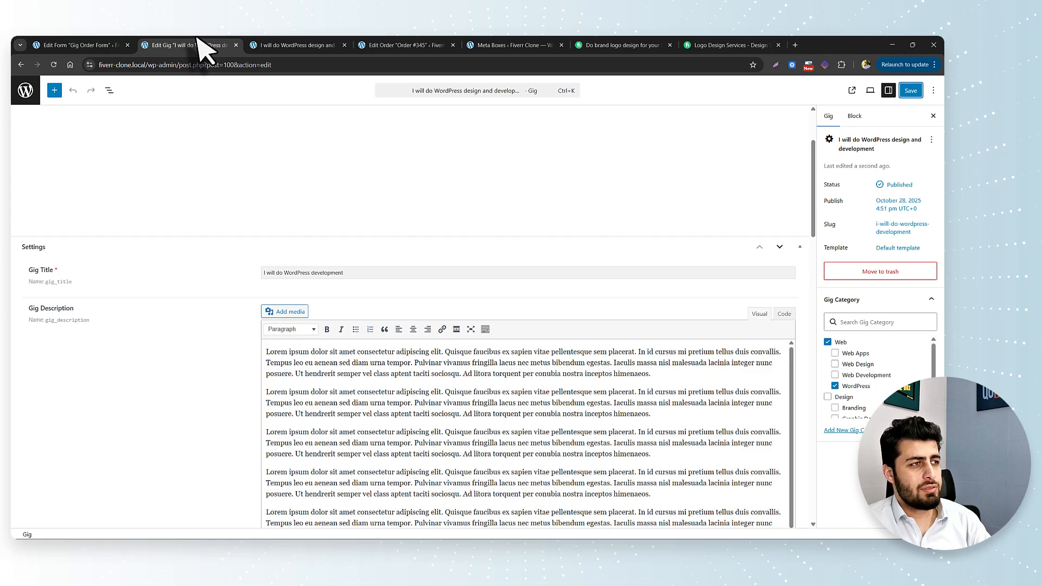
{"action": "left_click", "coordinate": [277, 45]}
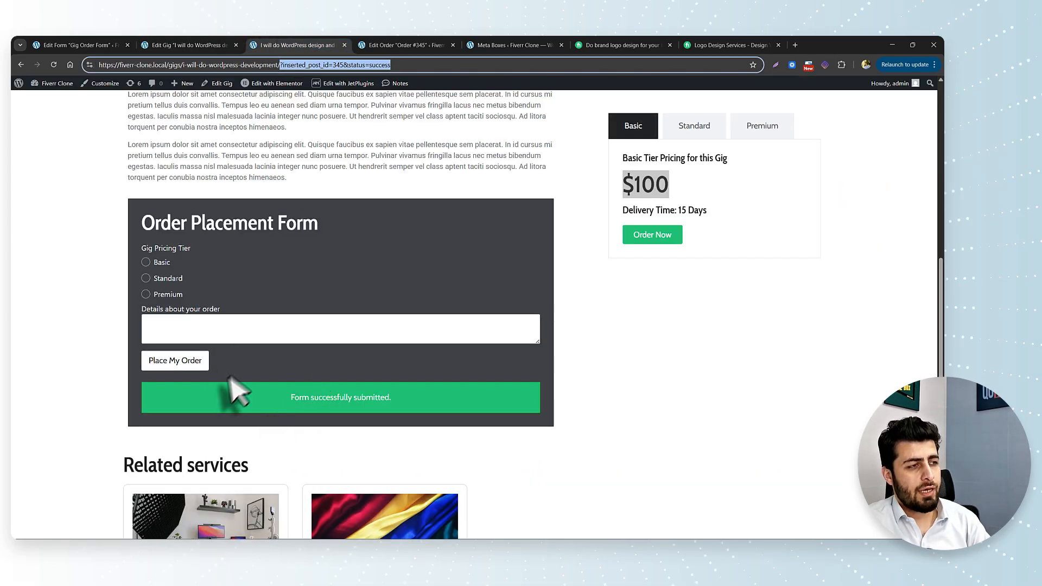
{"action": "left_click", "coordinate": [88, 39]}
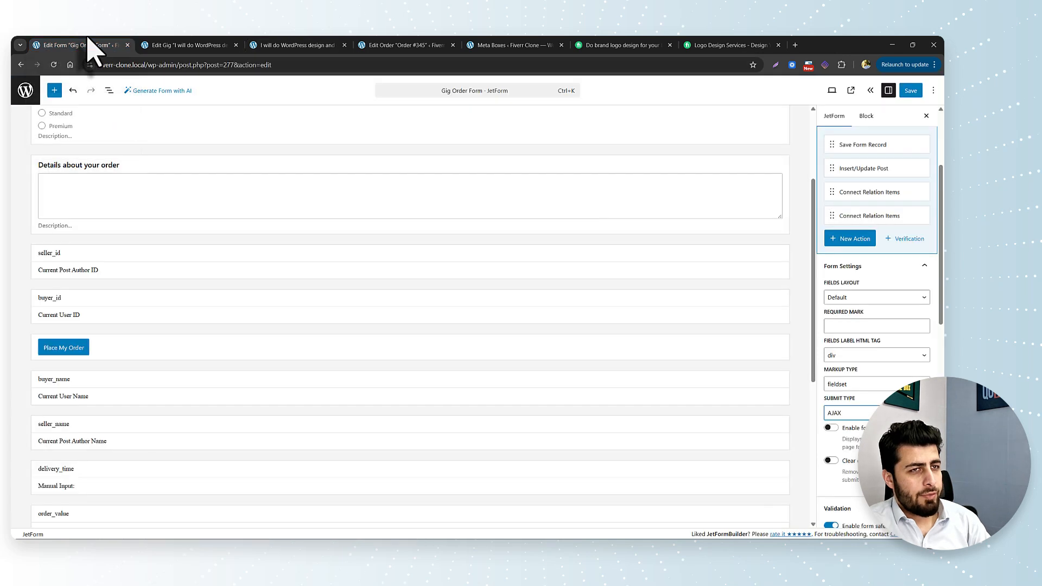
{"action": "left_click", "coordinate": [910, 90]}
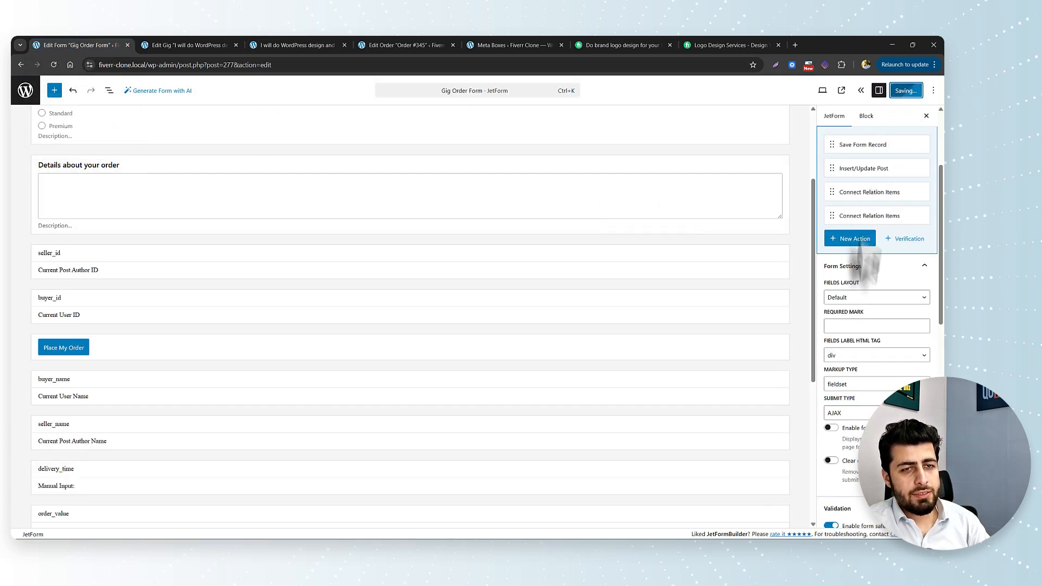
{"action": "scroll", "coordinate": [711, 366], "scroll_direction": "up", "scroll_amount": 3}
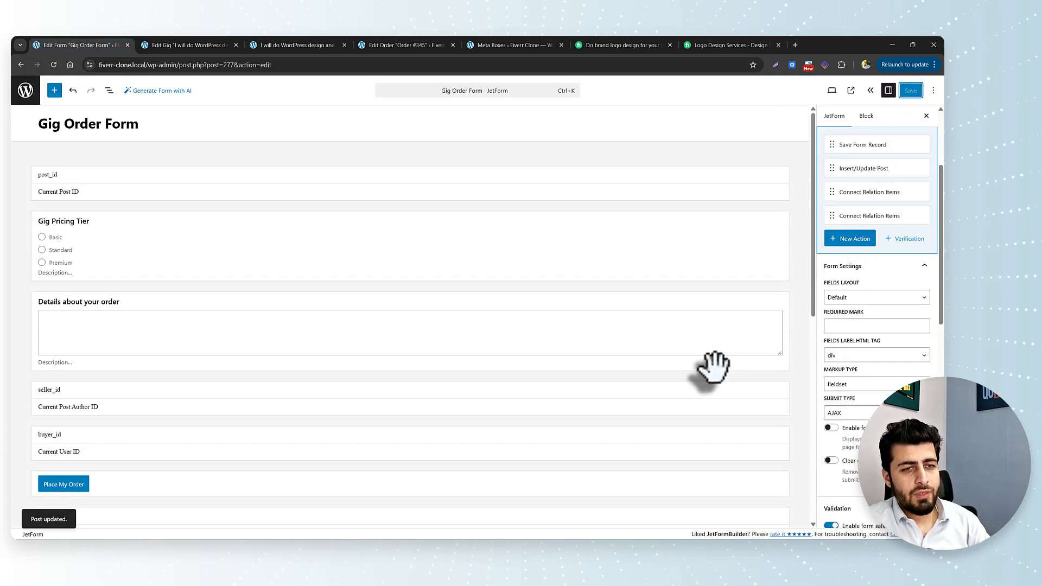
Compare the price and delivery time of the Basic, Standard and Premium tiers on the gig page
{"action": "left_click", "coordinate": [297, 46]}
{"action": "scroll", "coordinate": [380, 271], "scroll_direction": "up", "scroll_amount": 3}
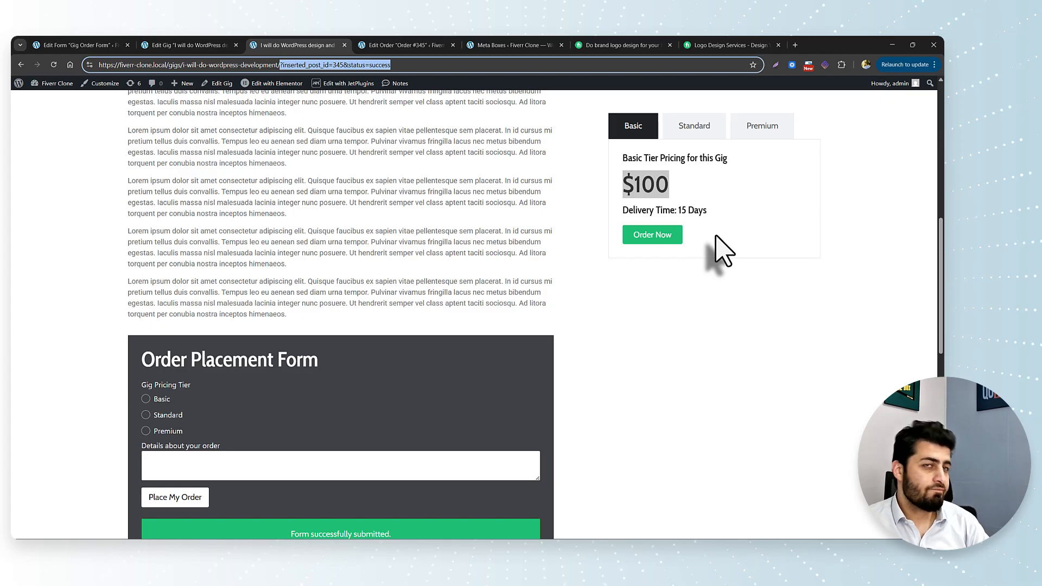
{"action": "left_click", "coordinate": [688, 128]}
{"action": "left_click", "coordinate": [741, 131]}
{"action": "left_click", "coordinate": [697, 130]}
{"action": "left_click", "coordinate": [625, 130]}
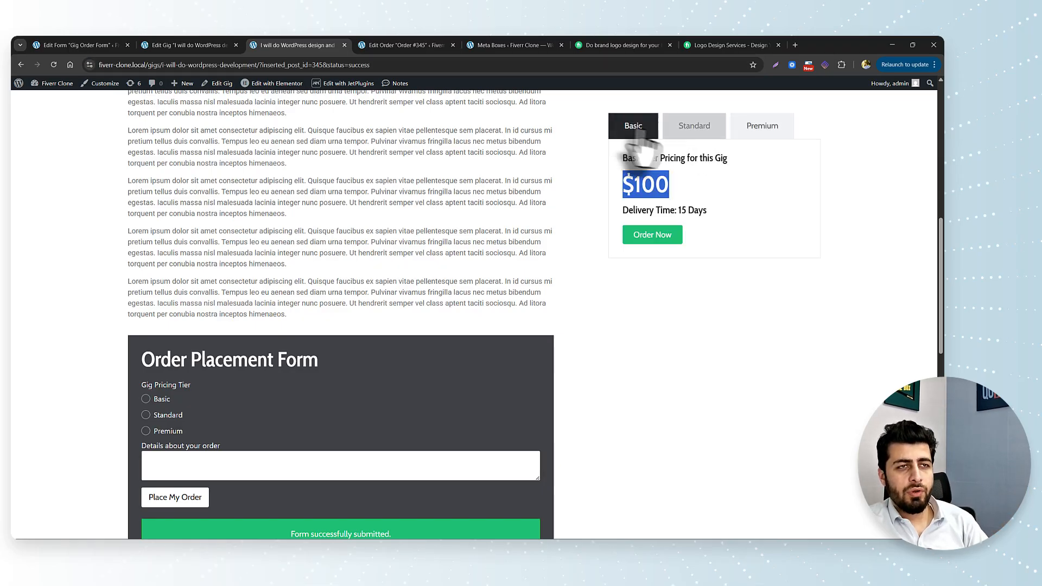
{"action": "left_click", "coordinate": [694, 129]}
{"action": "left_click", "coordinate": [741, 131]}
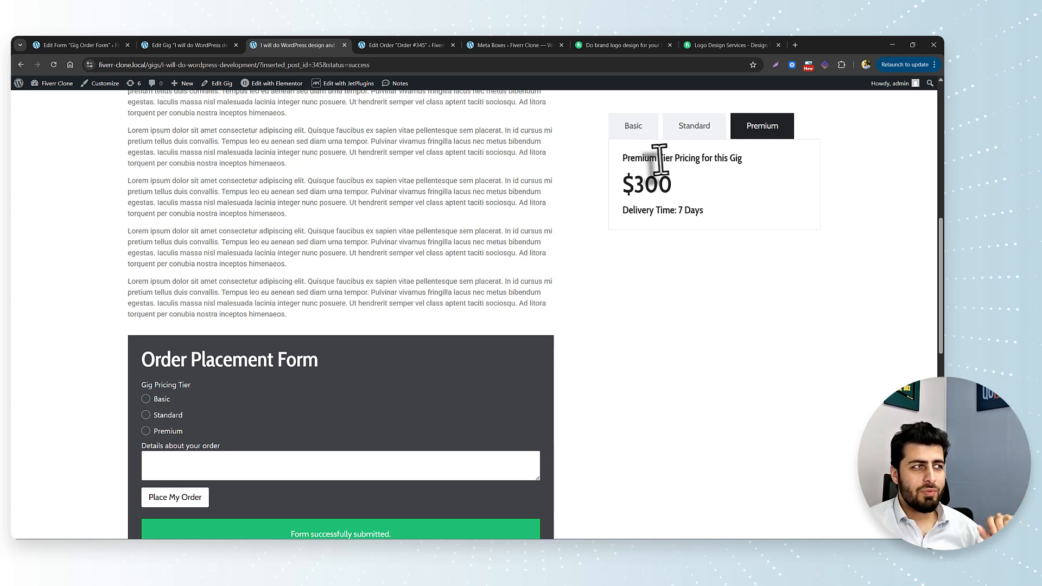
Review the gig page with its Basic tier shown, from the header down to the Order Placement Form
{"action": "left_click", "coordinate": [90, 45]}
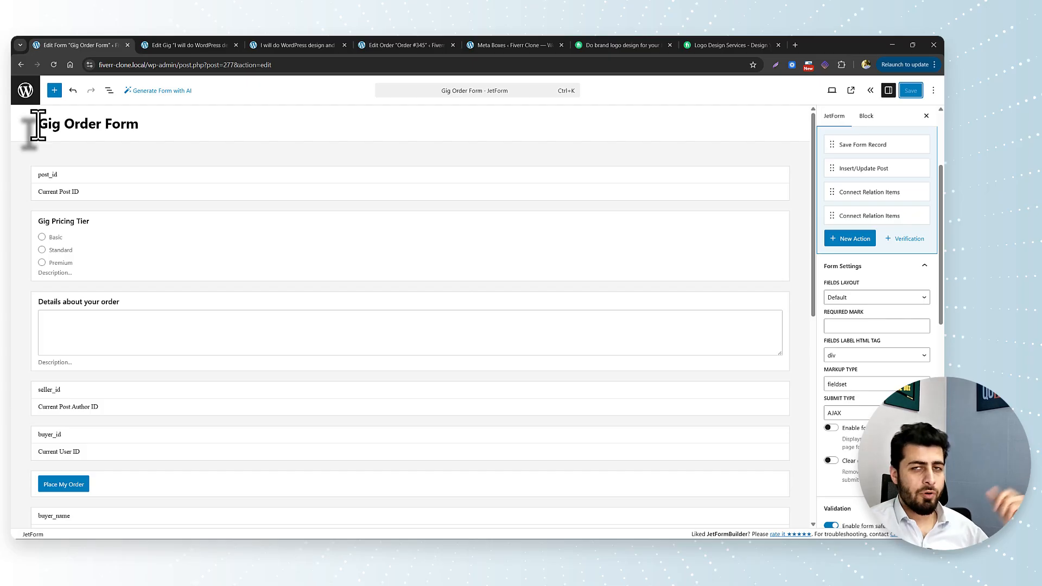
{"action": "left_click", "coordinate": [375, 45]}
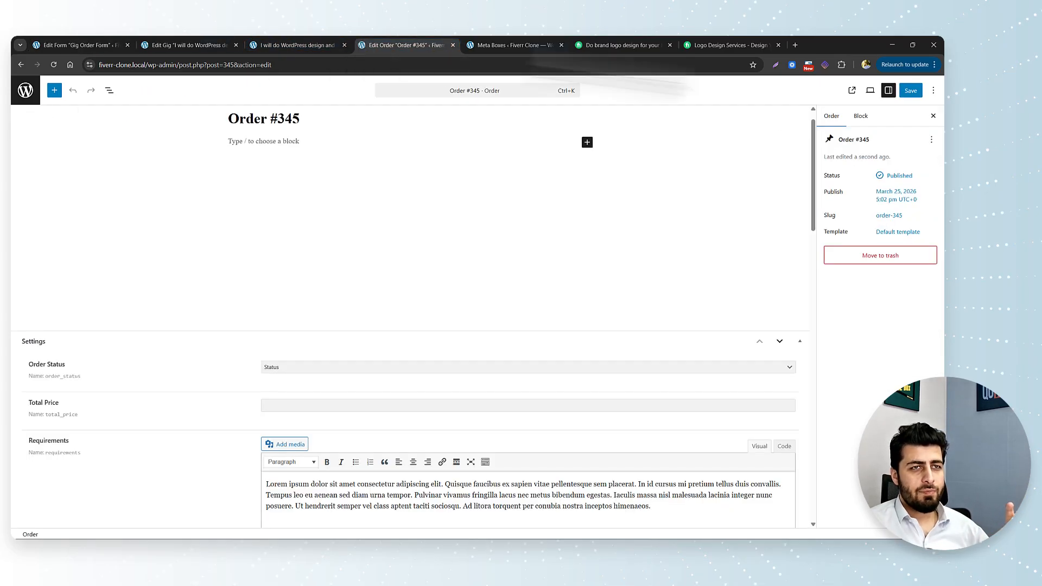
{"action": "left_click", "coordinate": [337, 45]}
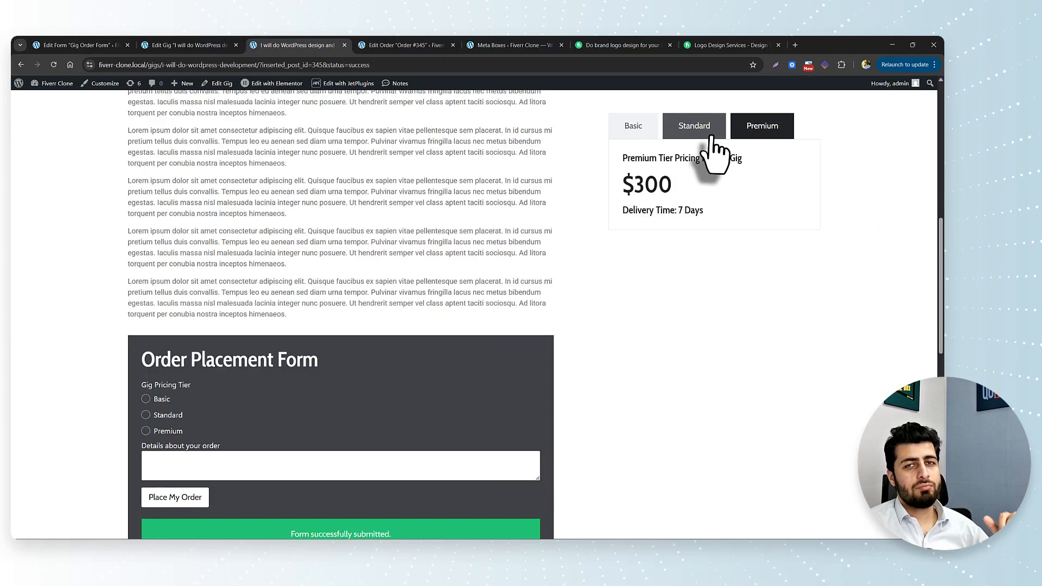
{"action": "left_click", "coordinate": [633, 132]}
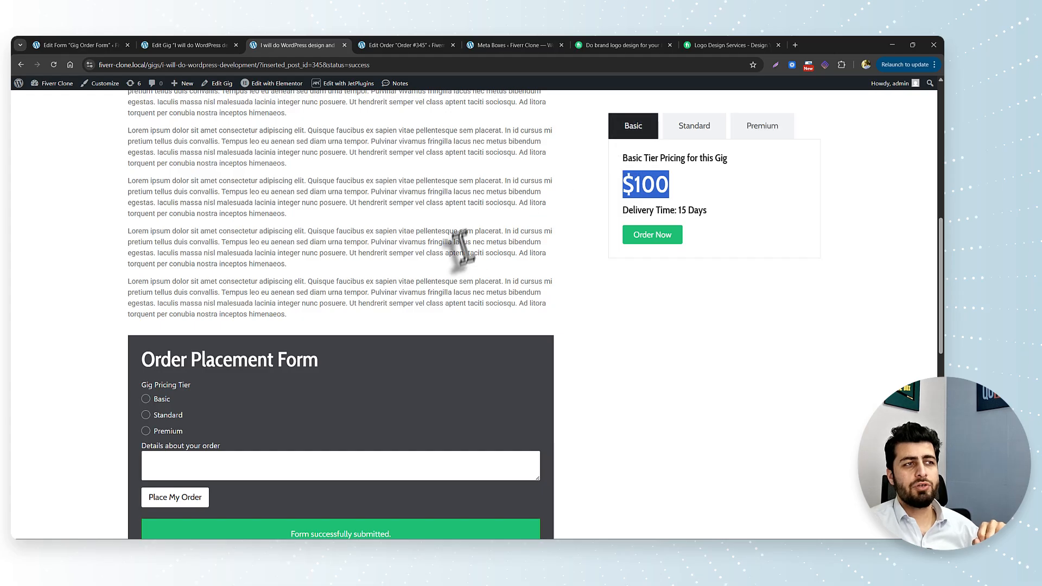
{"action": "scroll", "coordinate": [461, 253], "scroll_direction": "up", "scroll_amount": 7}
{"action": "scroll", "coordinate": [467, 288], "scroll_direction": "up", "scroll_amount": 2}
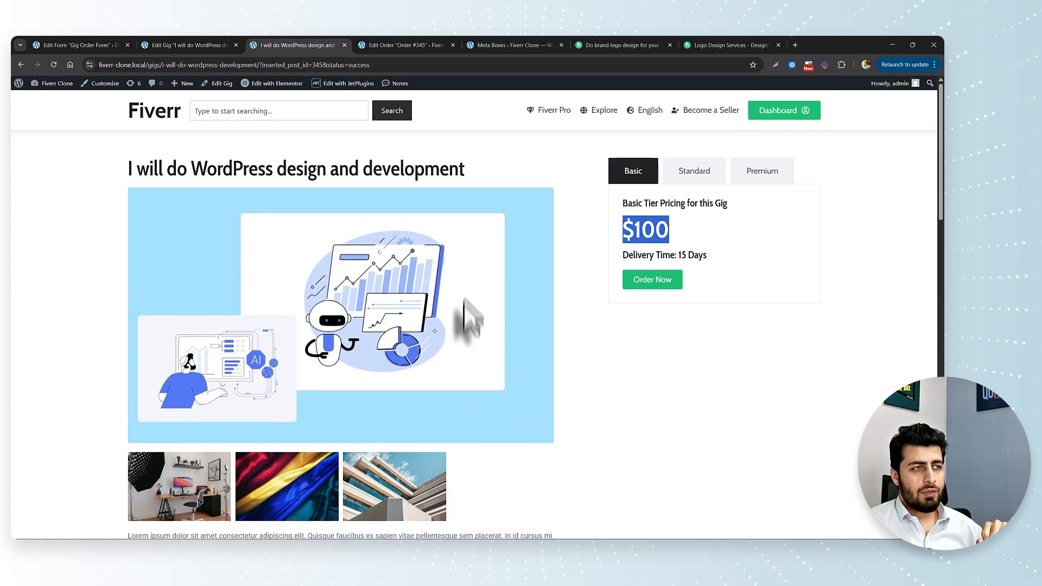
{"action": "scroll", "coordinate": [466, 320], "scroll_direction": "down", "scroll_amount": 6}
{"action": "scroll", "coordinate": [465, 320], "scroll_direction": "down", "scroll_amount": 3}
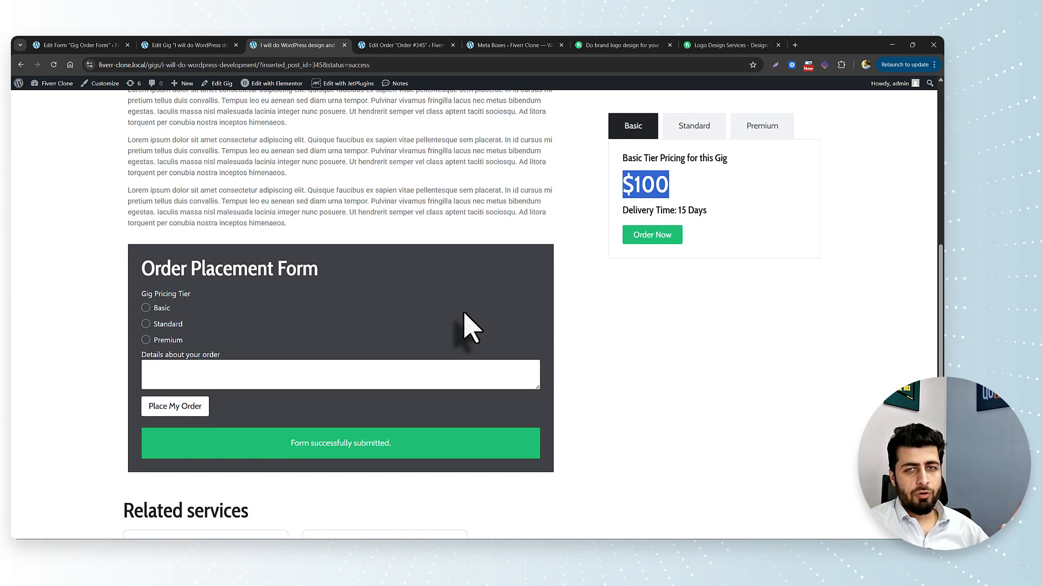